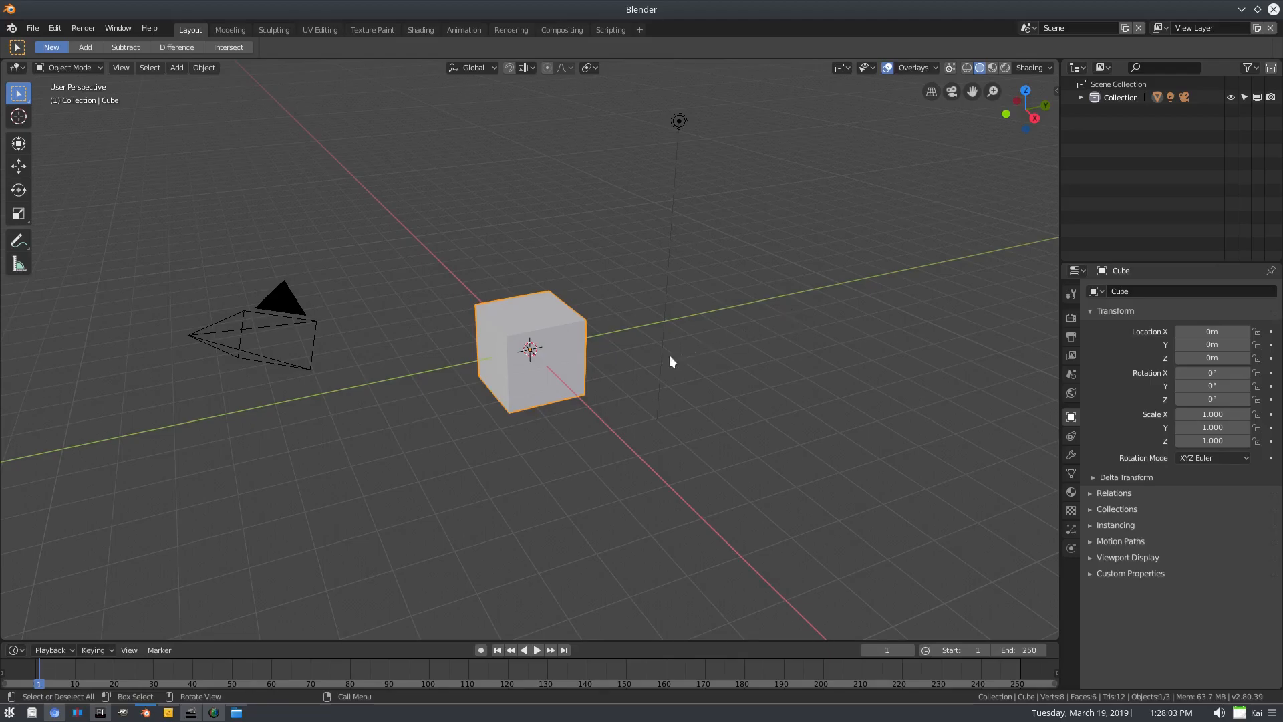
Replace the default cube with a text object rotated 90° about the X axis
key("Delete")
middle_click_drag(590, 263, 630, 269)
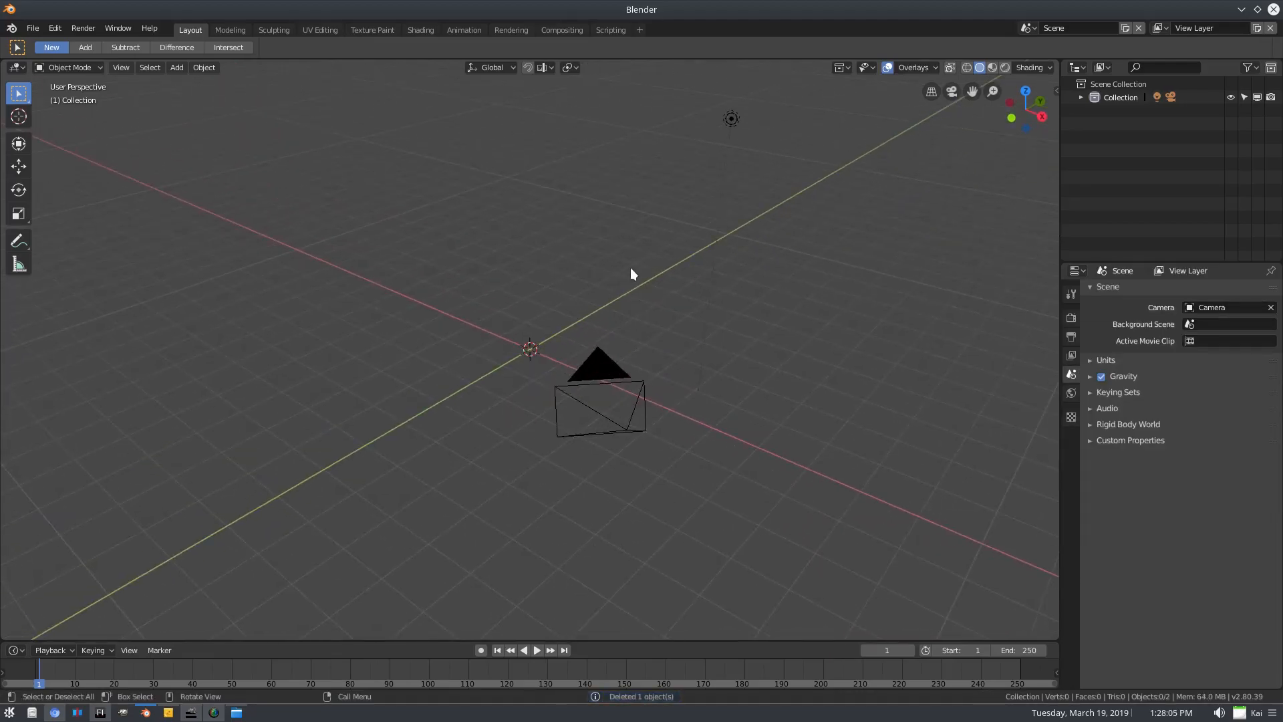
key("shift+a")
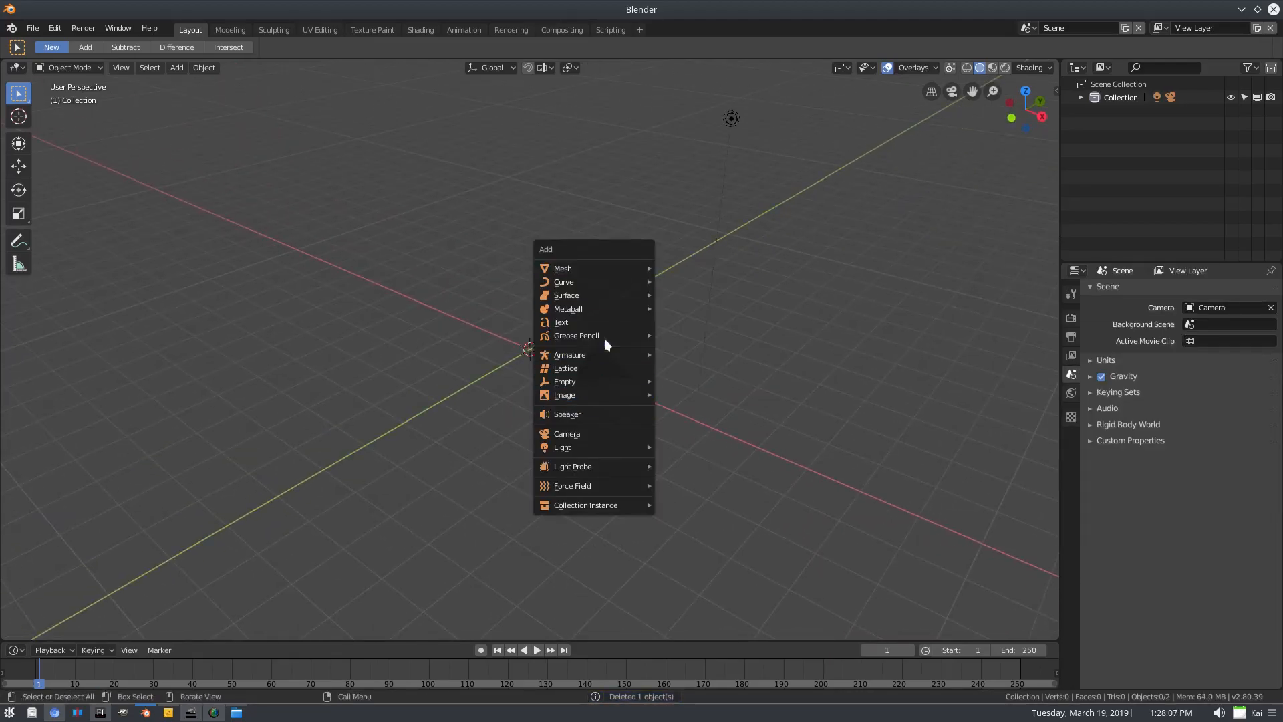
left_click(612, 321)
type("rx90")
key("Return")
middle_click_drag(608, 326, 688, 334)
scroll(656, 323, "up", 3)
Load Woodstamp.otf as the regular font of the text object
left_click(1070, 474)
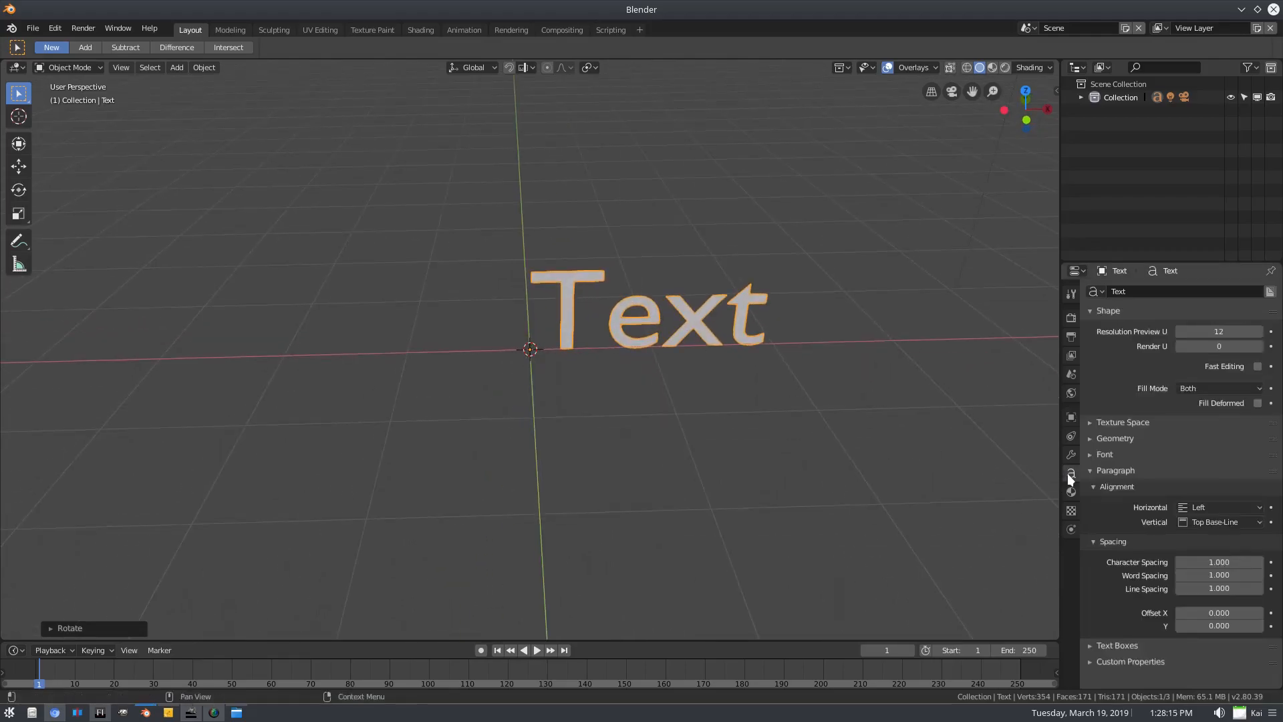
left_click(1101, 456)
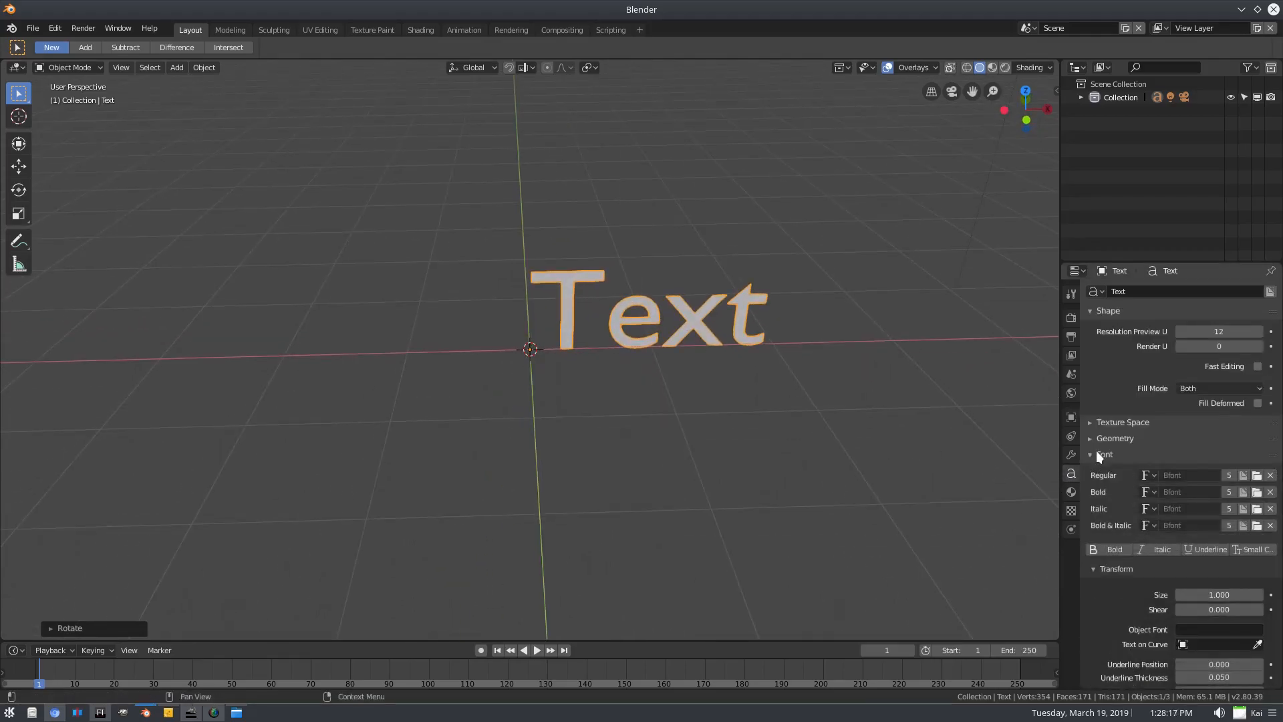
scroll(1095, 450, "down", 2)
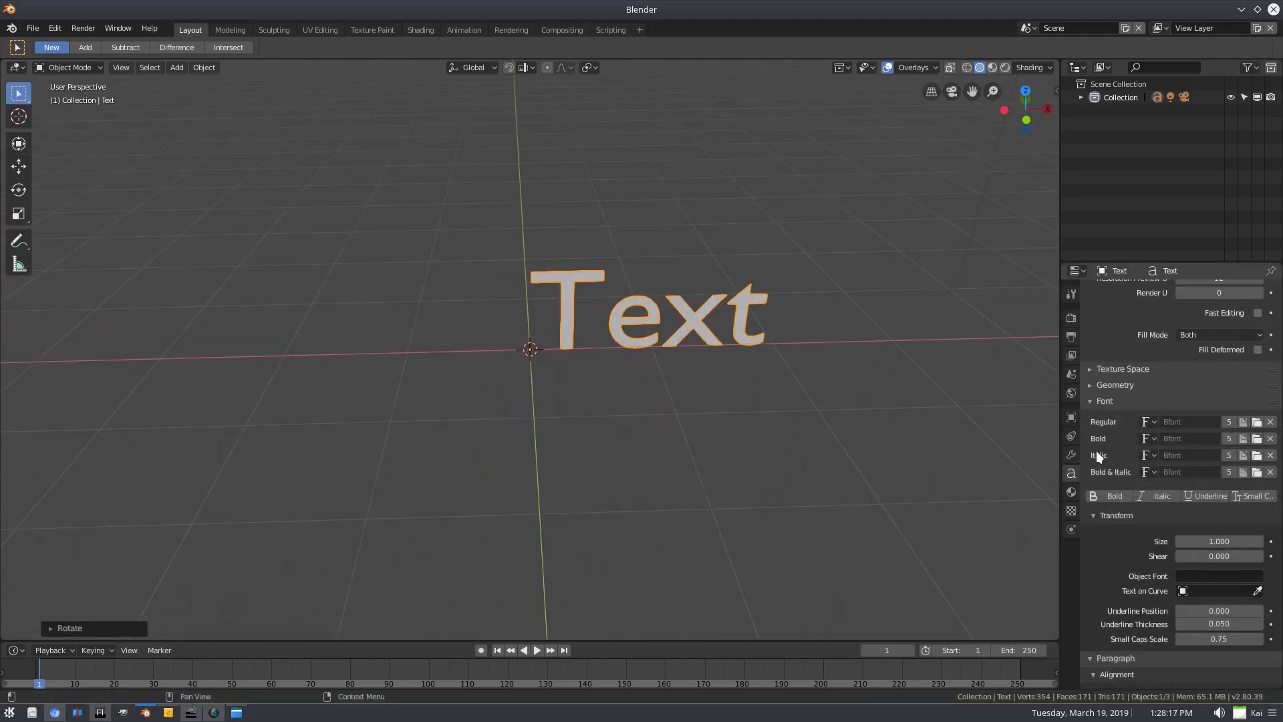
left_click(1258, 422)
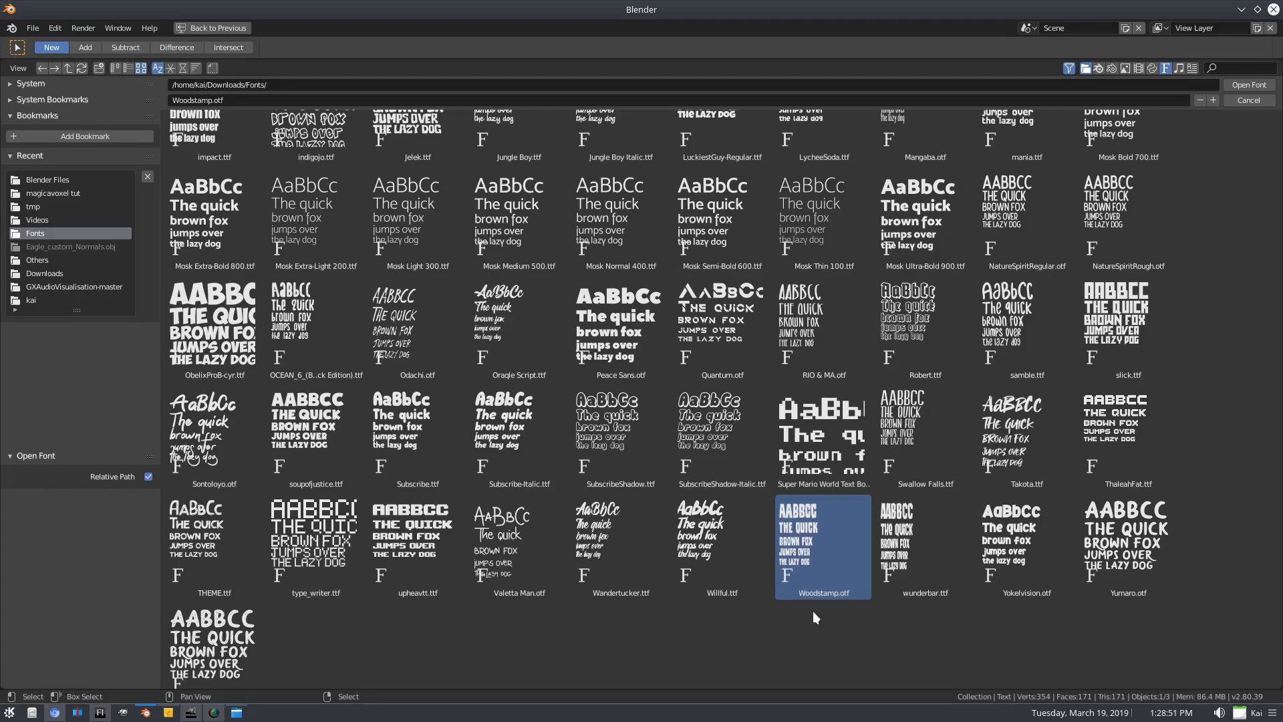
double_click(837, 568)
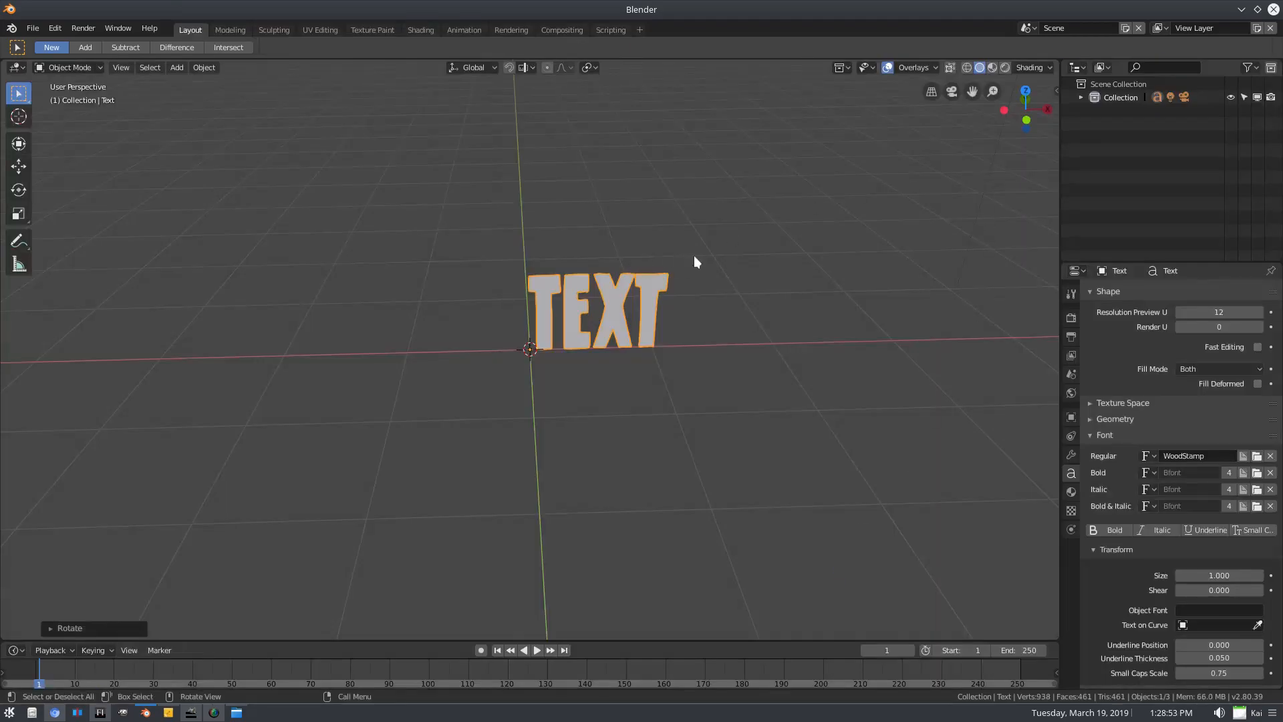
Replace the default wording of the text object with ICE
key("Tab")
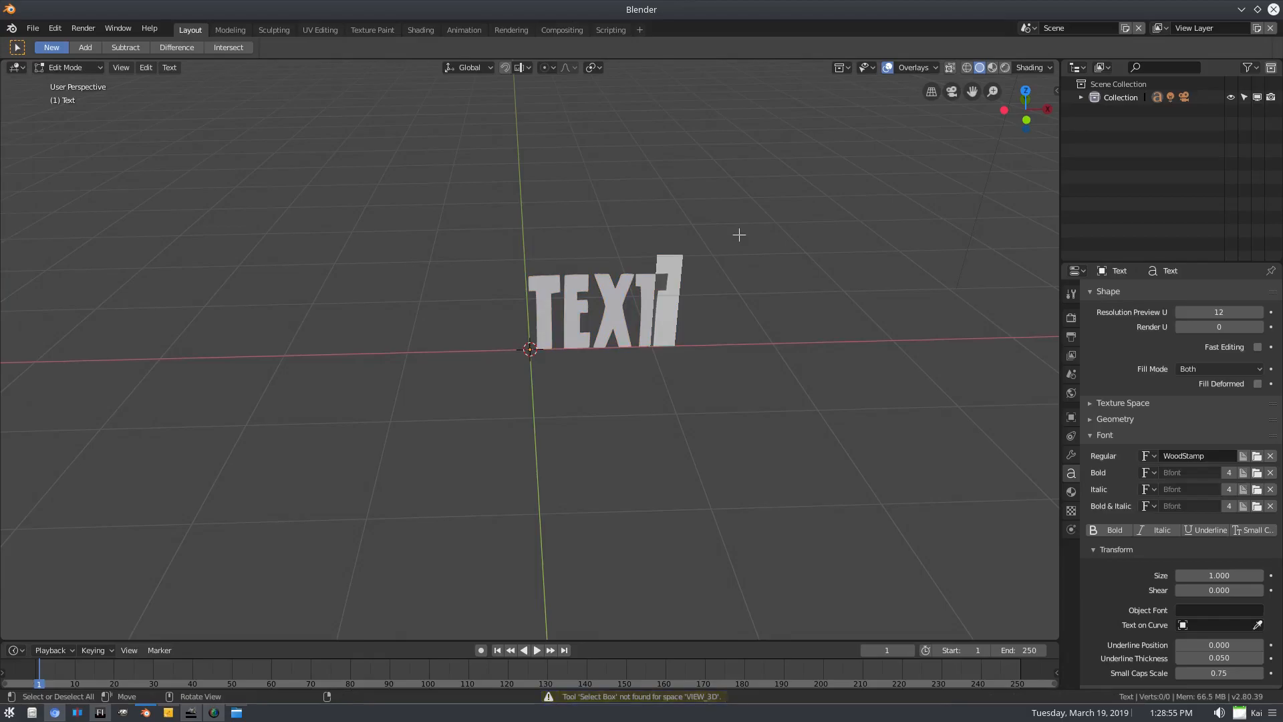
key("BackSpace")
key("BackSpace")
key("BackSpace")
key("BackSpace")
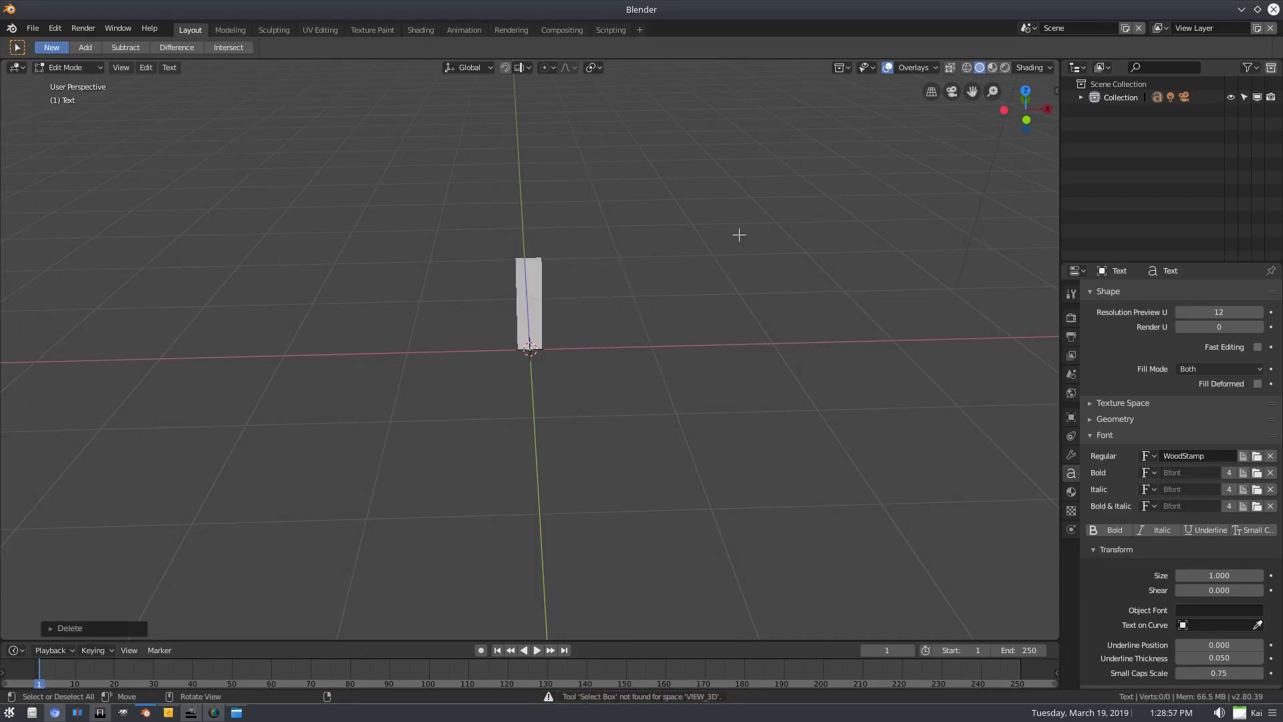
type("ICE")
key("Tab")
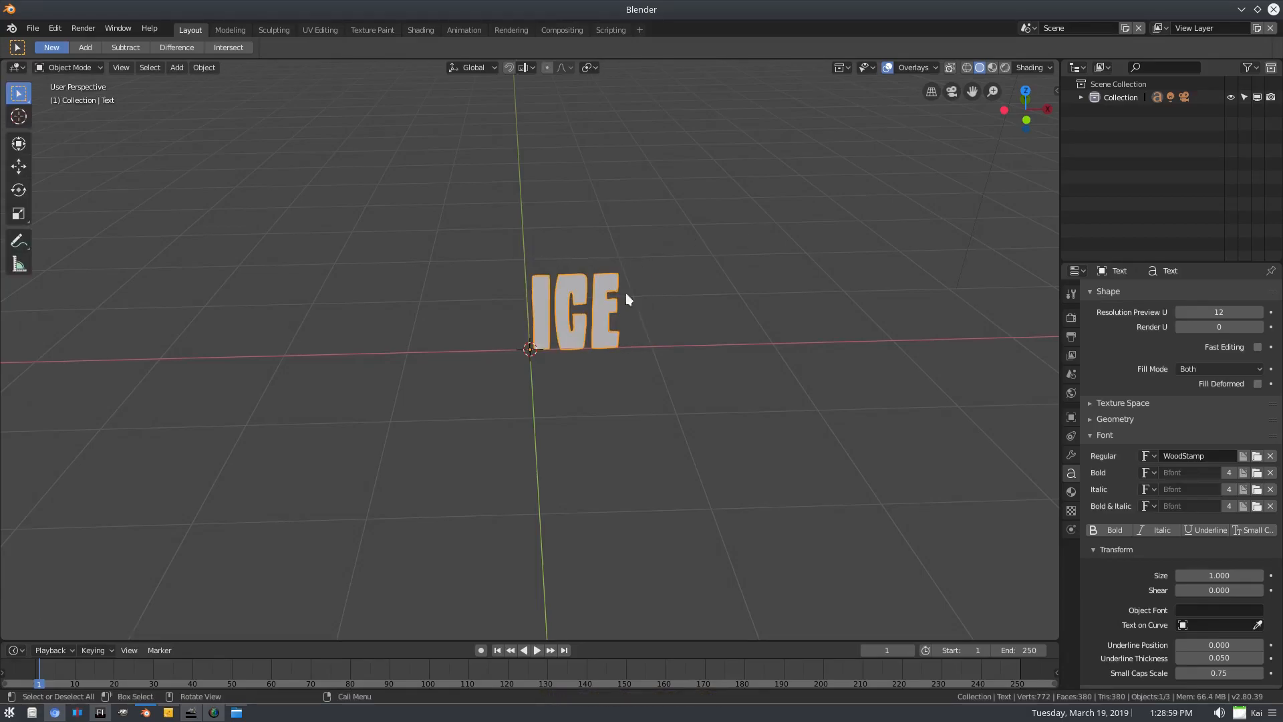
Stretch the text along the global X axis by a factor of about 1.9
middle_click_drag(655, 298, 715, 327)
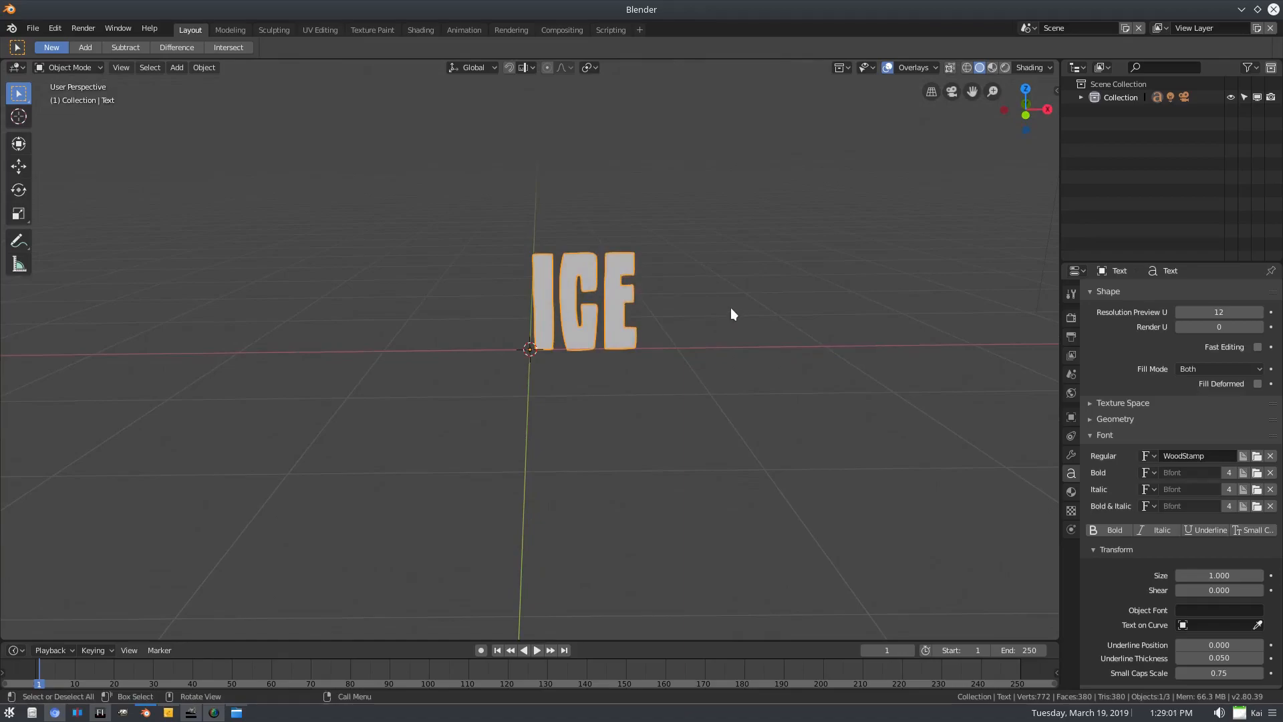
key("s")
key("x")
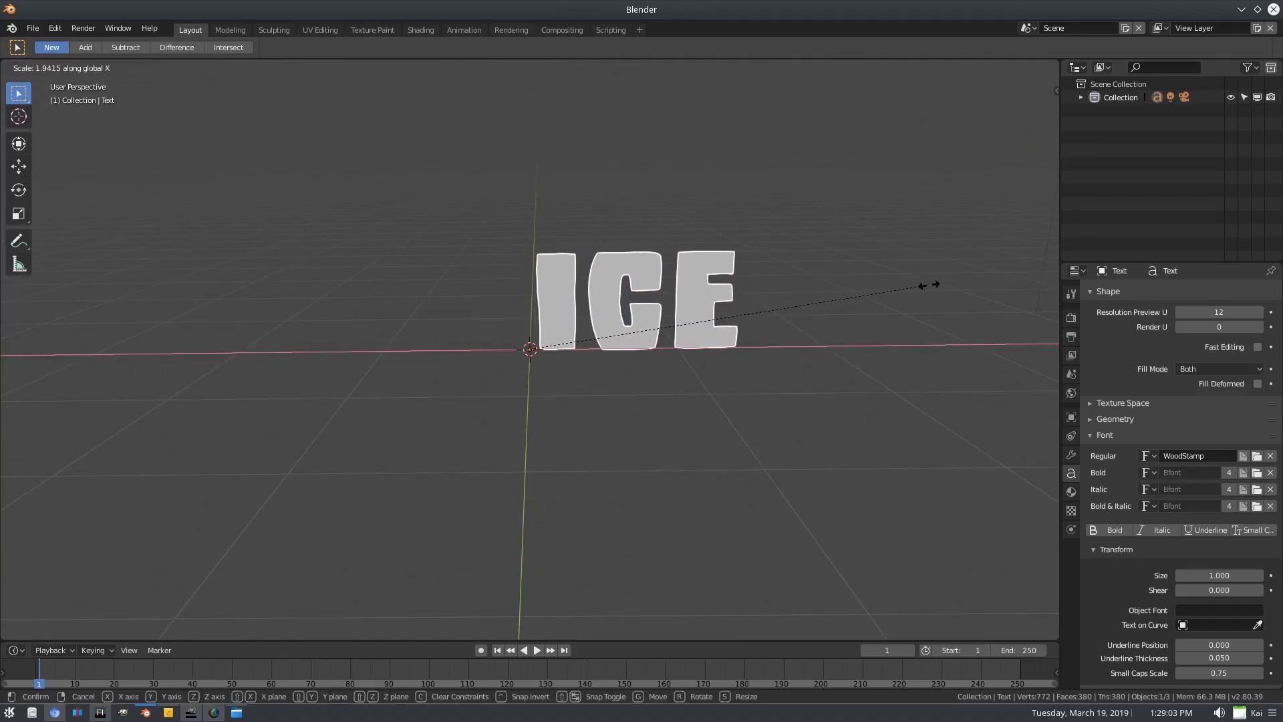
left_click(917, 371)
key("ctrl+z")
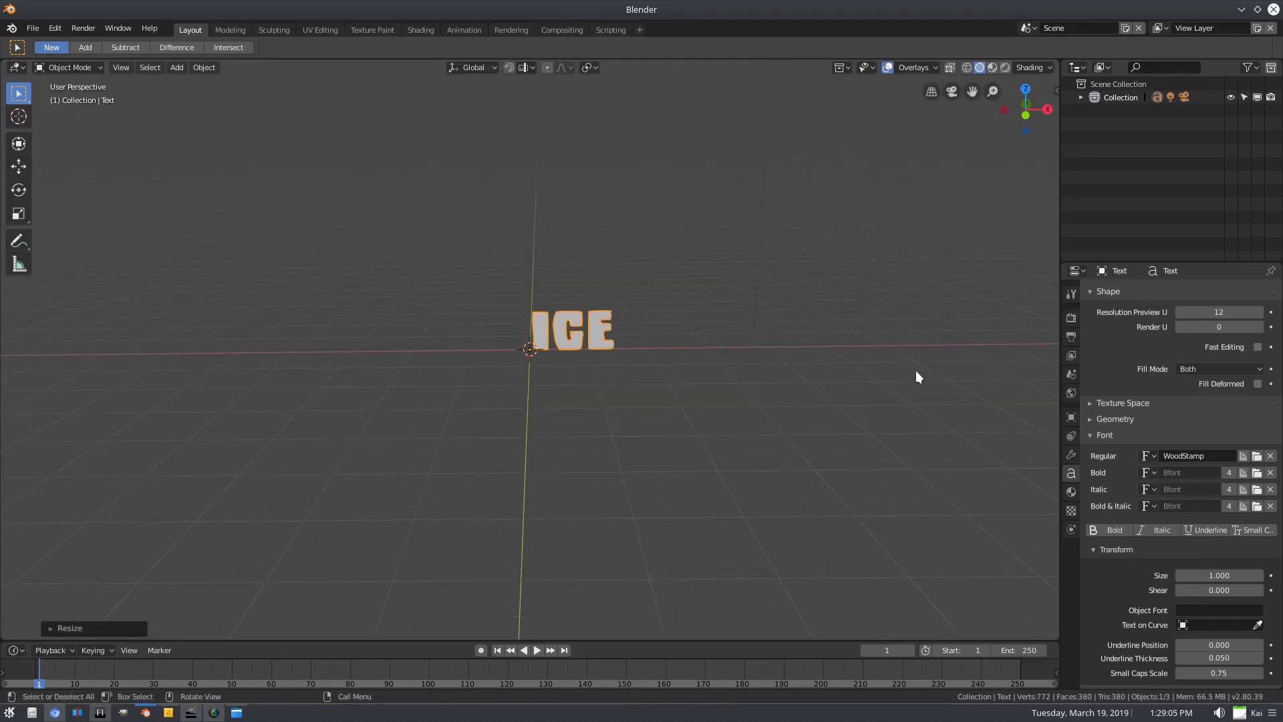
Insert the letter K at the start of the text
key("Tab")
key("Left")
key("Left")
key("Left")
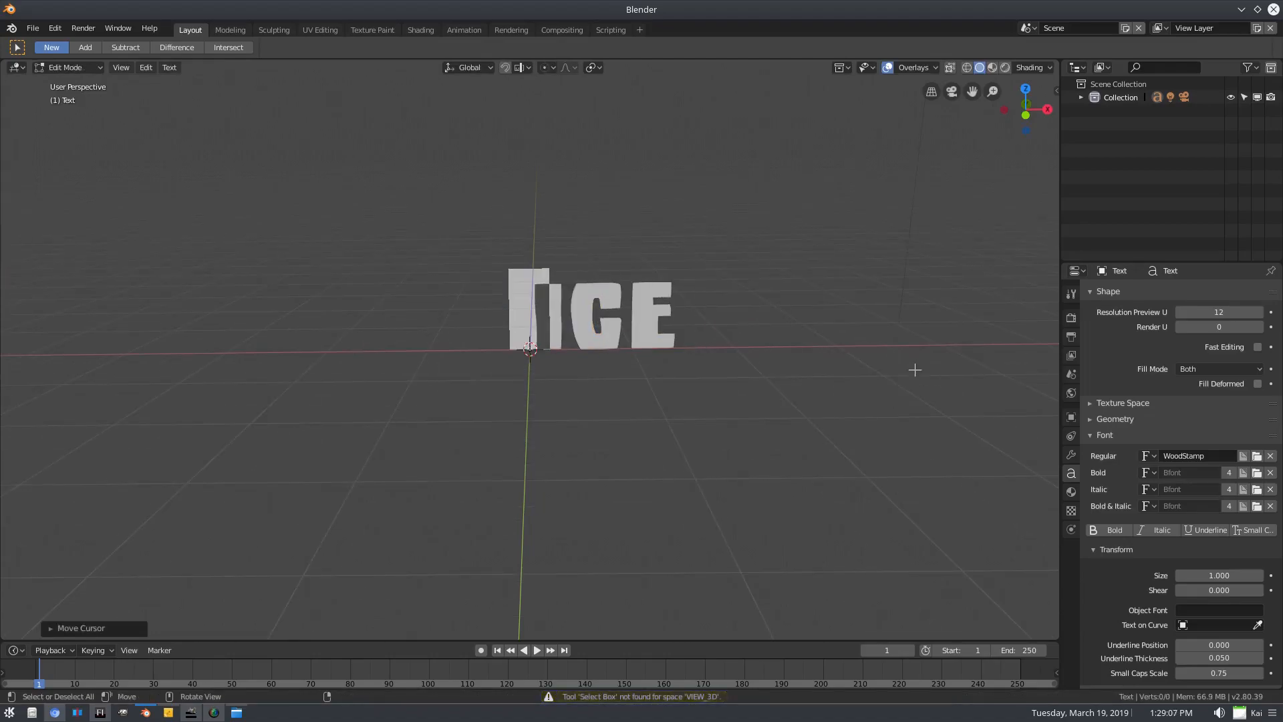
type("K")
key("Tab")
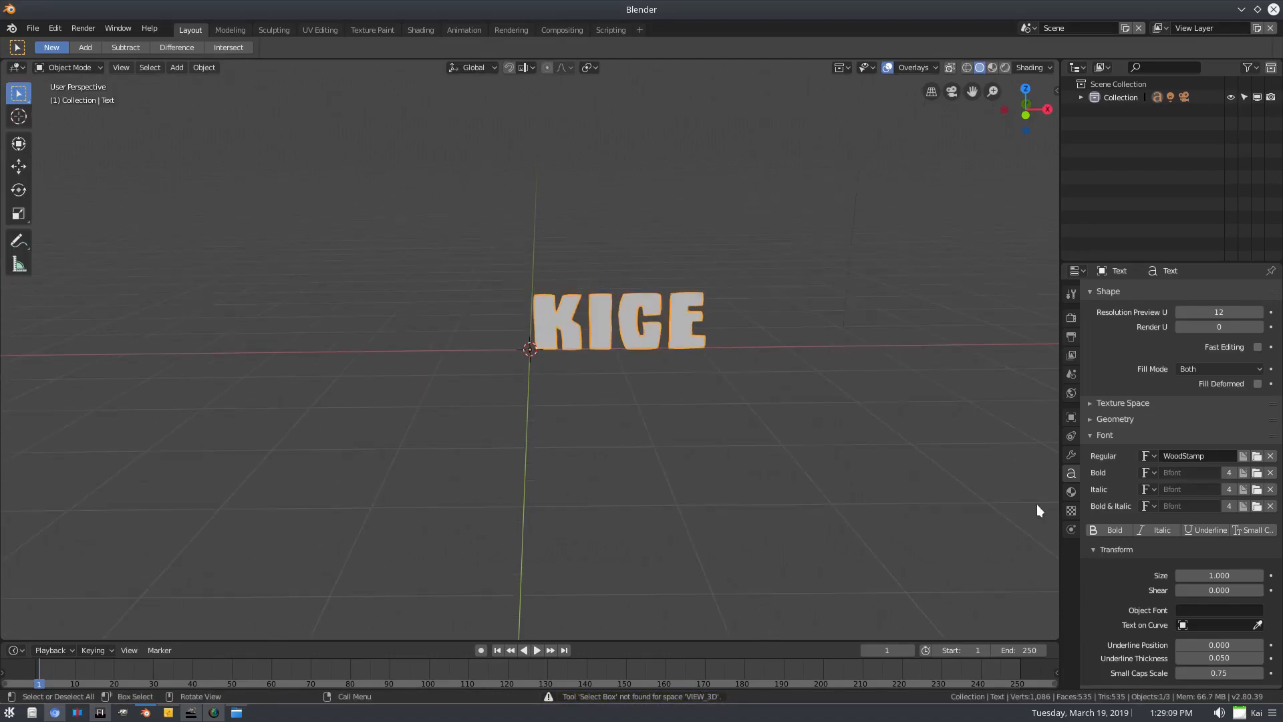
Add an A after the K and an R at the end so the text reads KAICER
key("Tab")
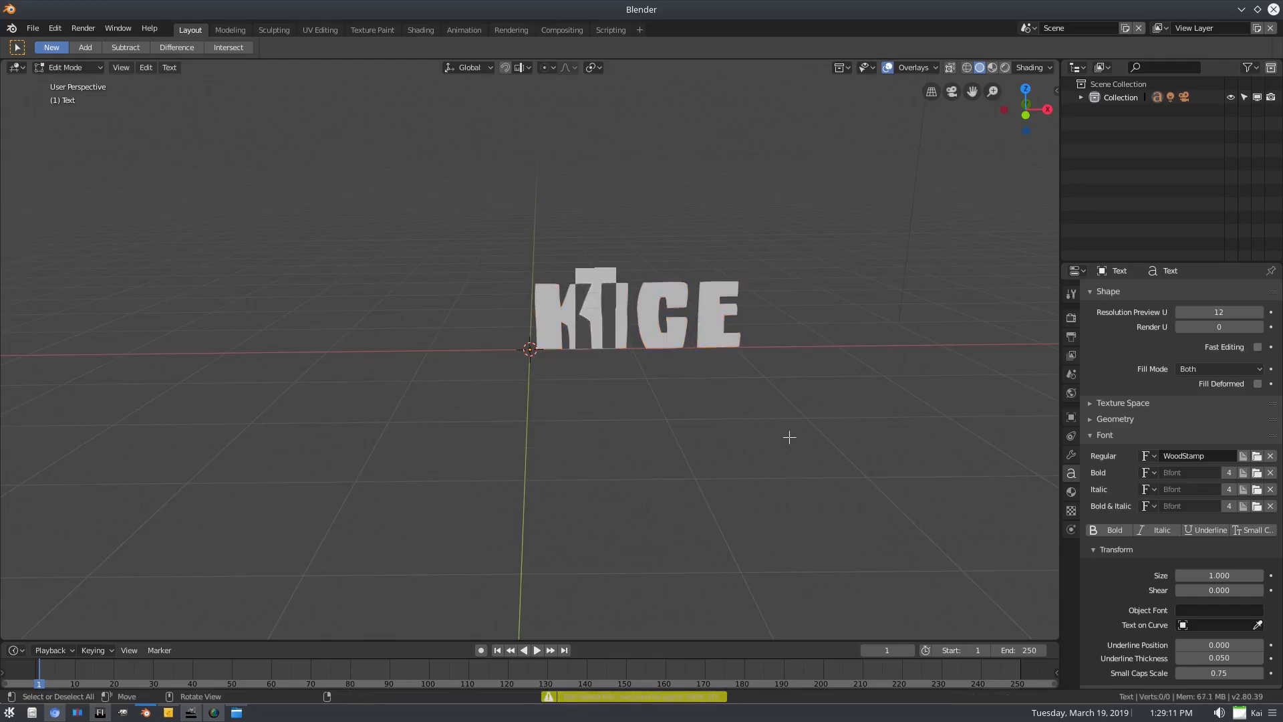
type("A")
key("Tab")
key("Tab")
key("Tab")
key("Tab")
key("Right")
key("Right")
type("T")
key("Right")
type("R")
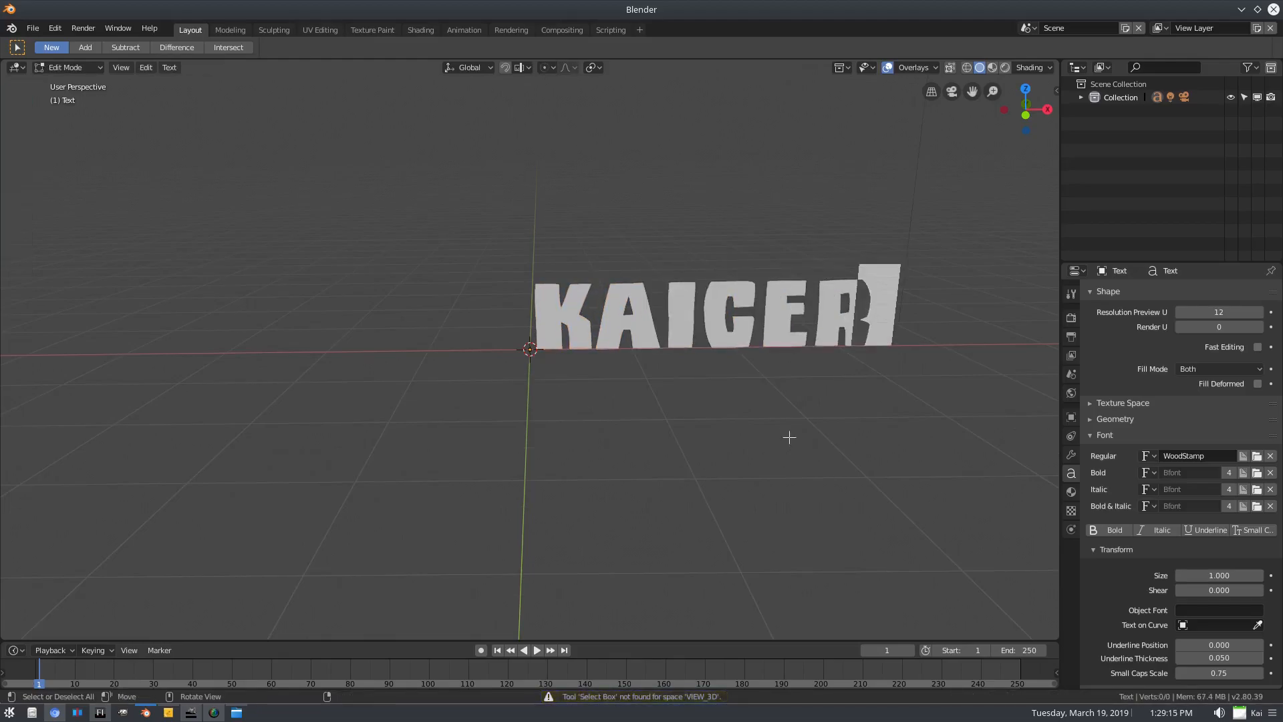
type("E")
key("BackSpace")
key("Tab")
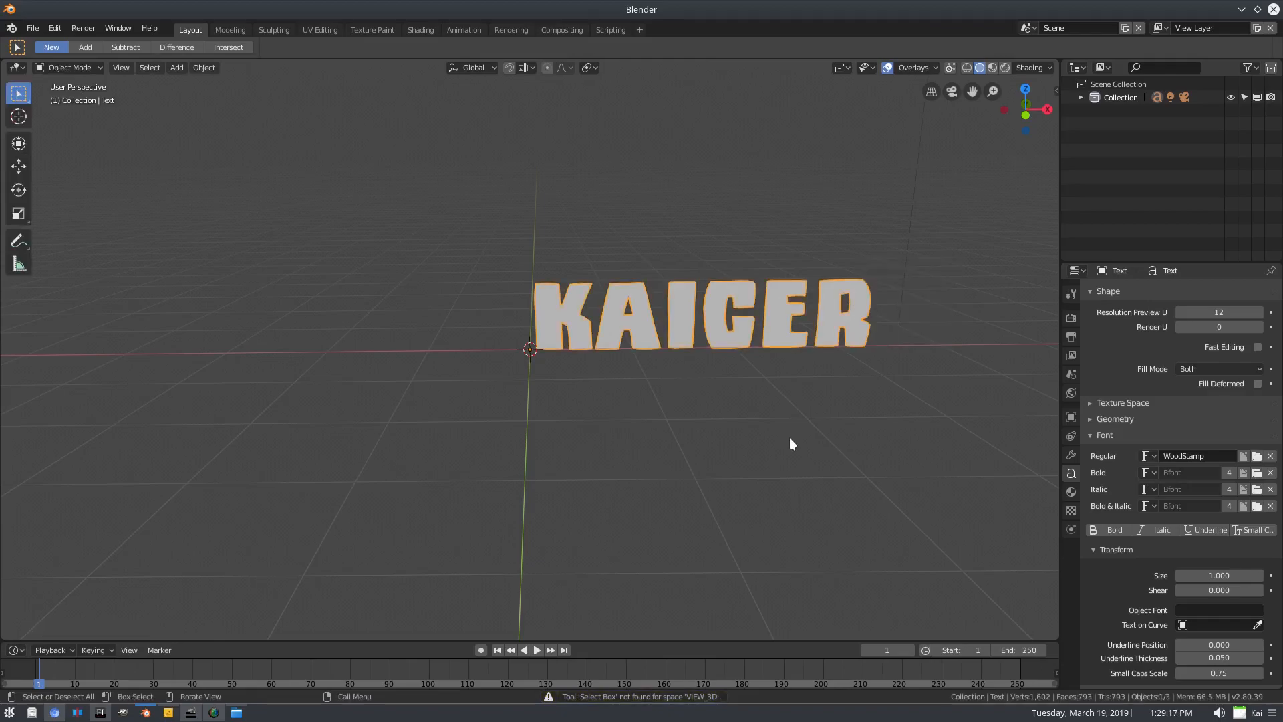
Set the text's horizontal paragraph alignment to Center
scroll(1110, 469, "down", 4)
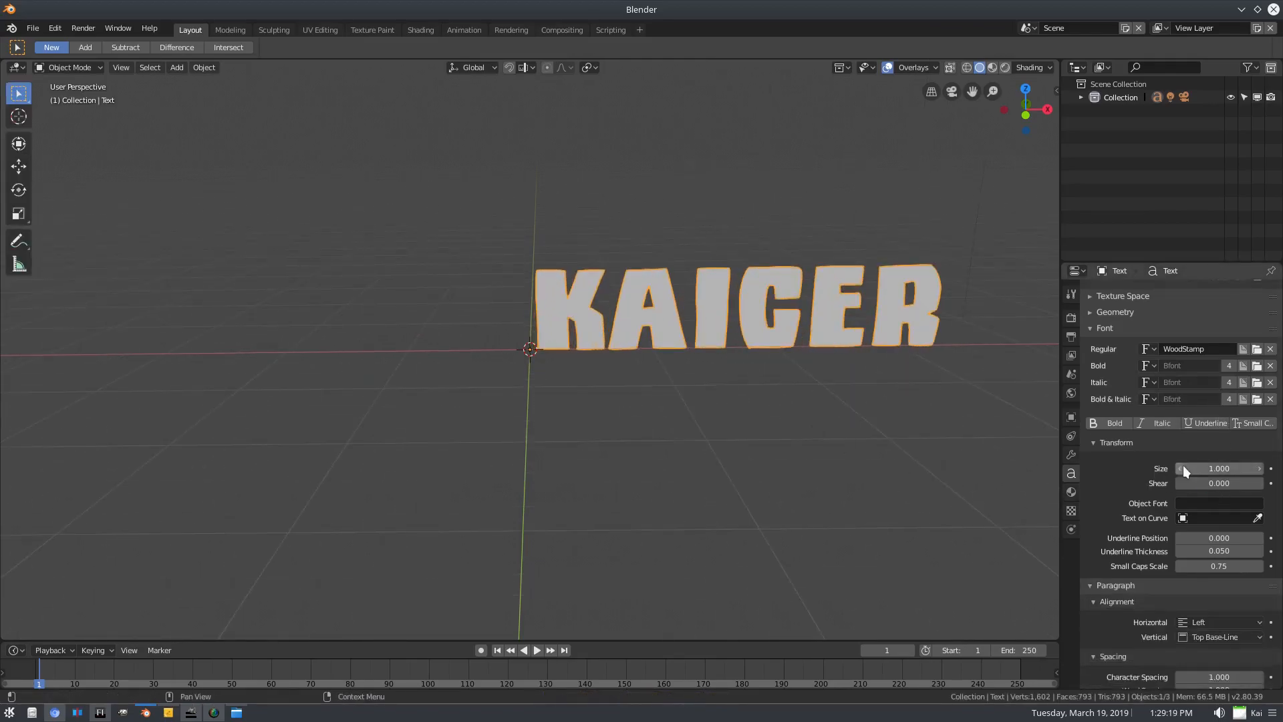
scroll(1183, 470, "down", 4)
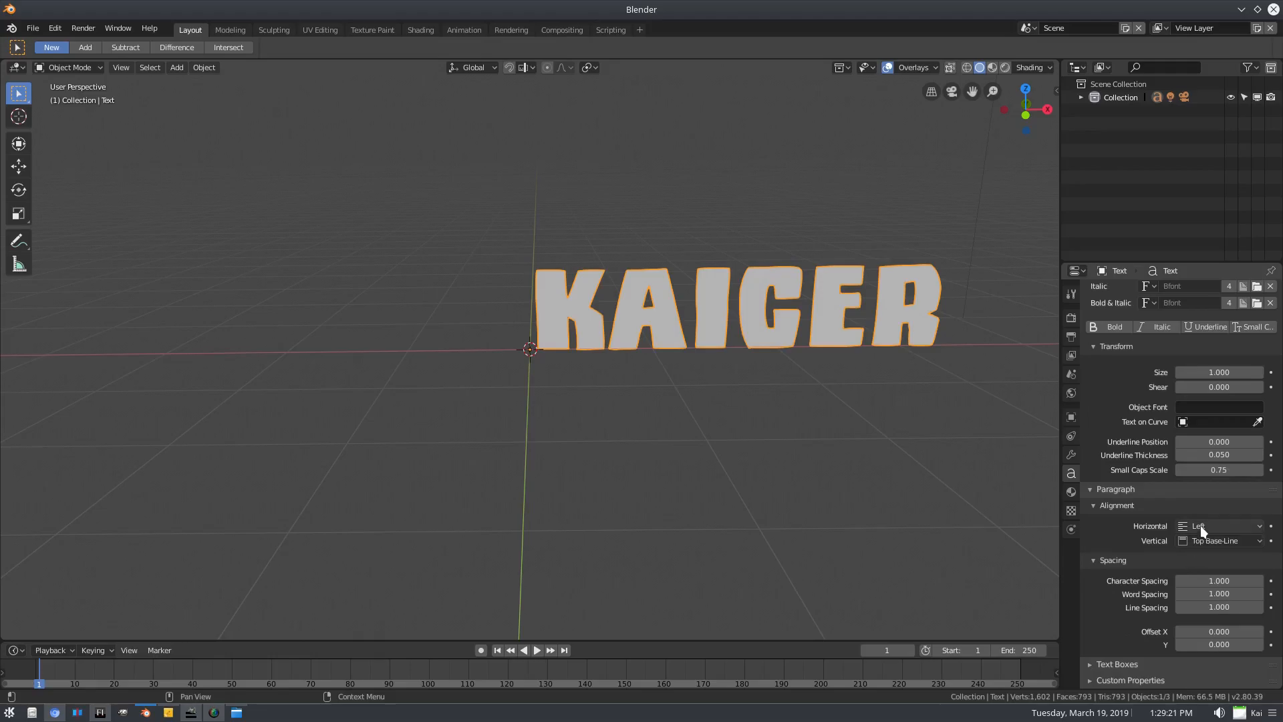
left_click(1228, 524)
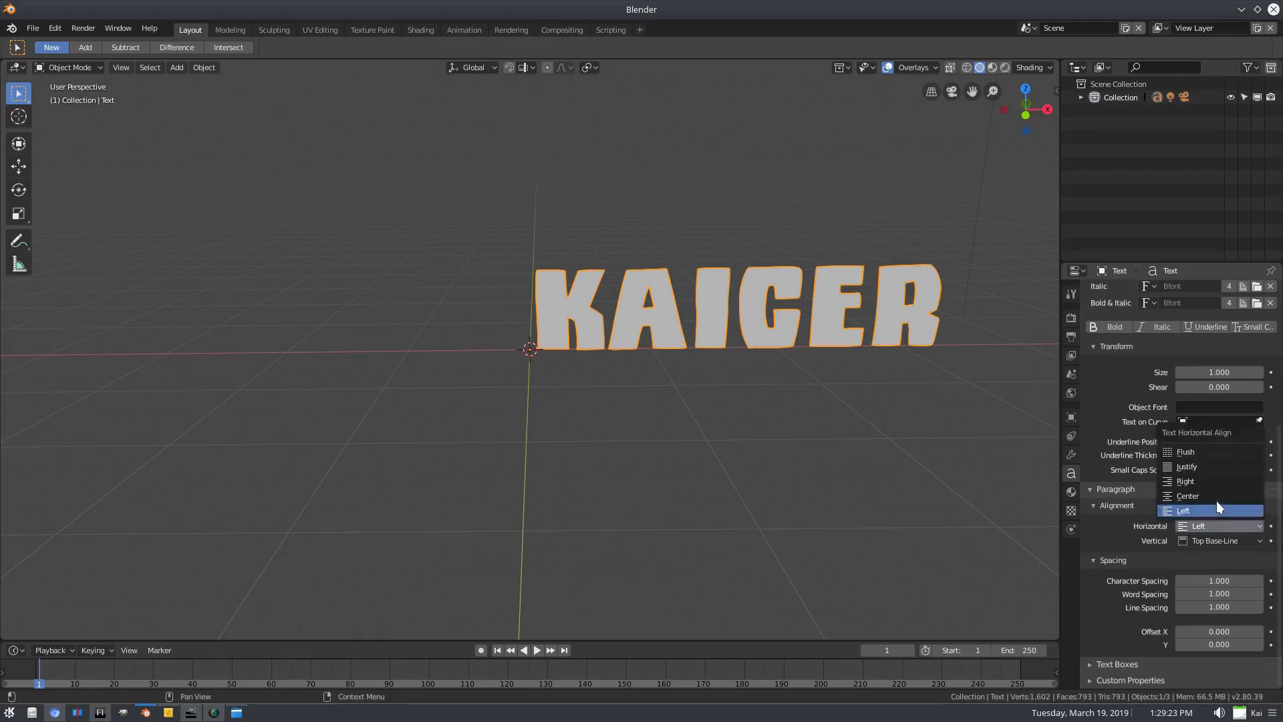
left_click(1219, 488)
Replace the wording with TUTORIAL and narrow the text object slightly along the global X axis
middle_click_drag(711, 431, 675, 391)
scroll(704, 389, "up", 3)
scroll(653, 390, "up", 2)
key("Tab")
key("BackSpace")
key("BackSpace")
key("BackSpace")
key("BackSpace")
key("BackSpace")
key("BackSpace")
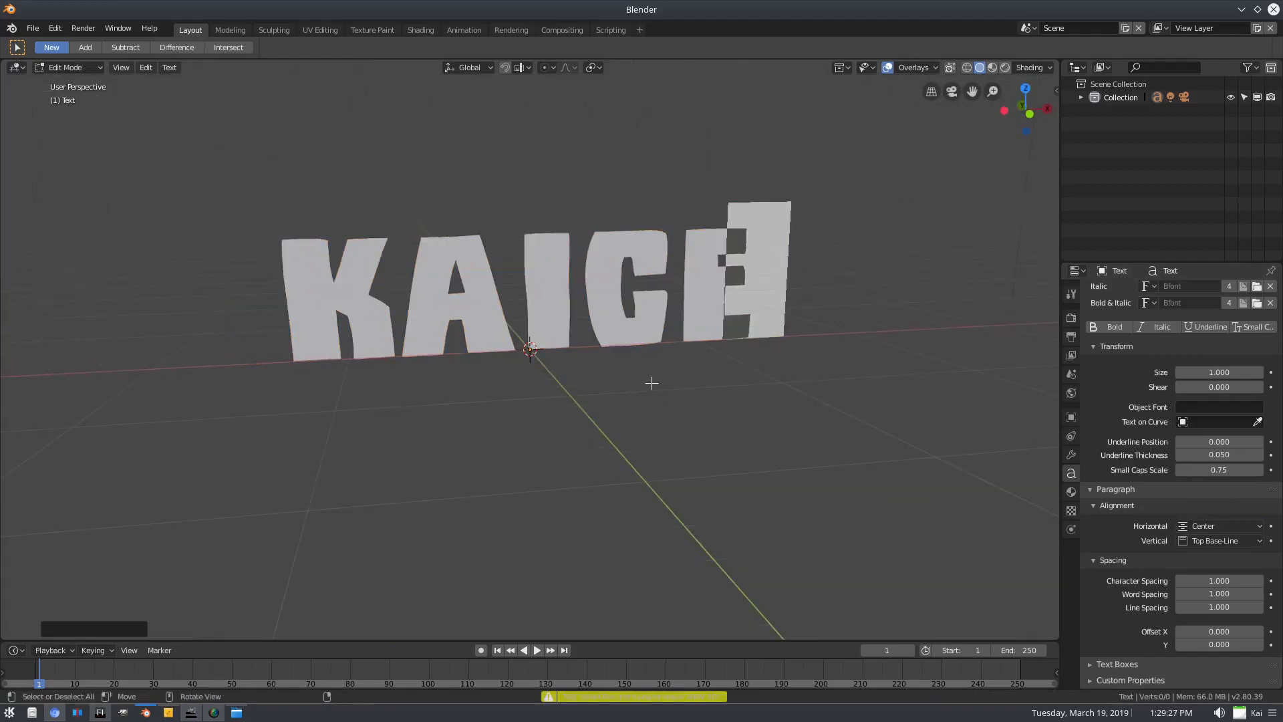
type("TUTOR")
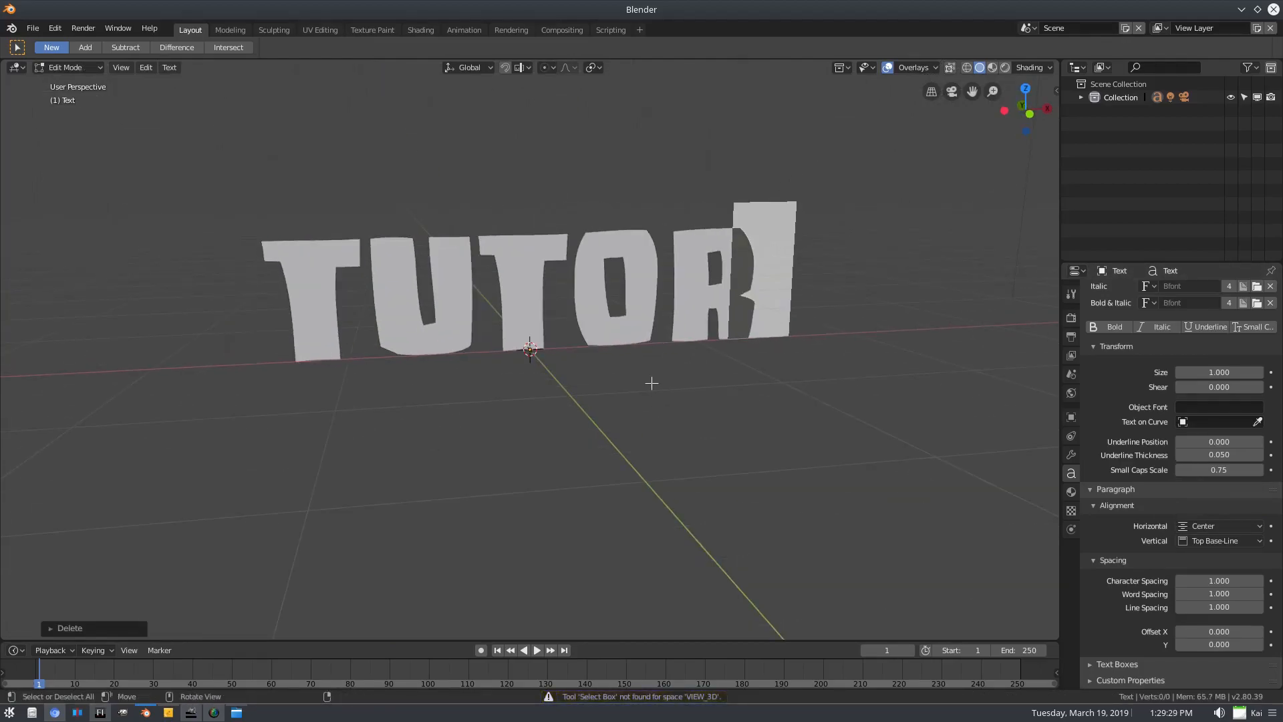
type("IAL")
key("Tab")
key("s")
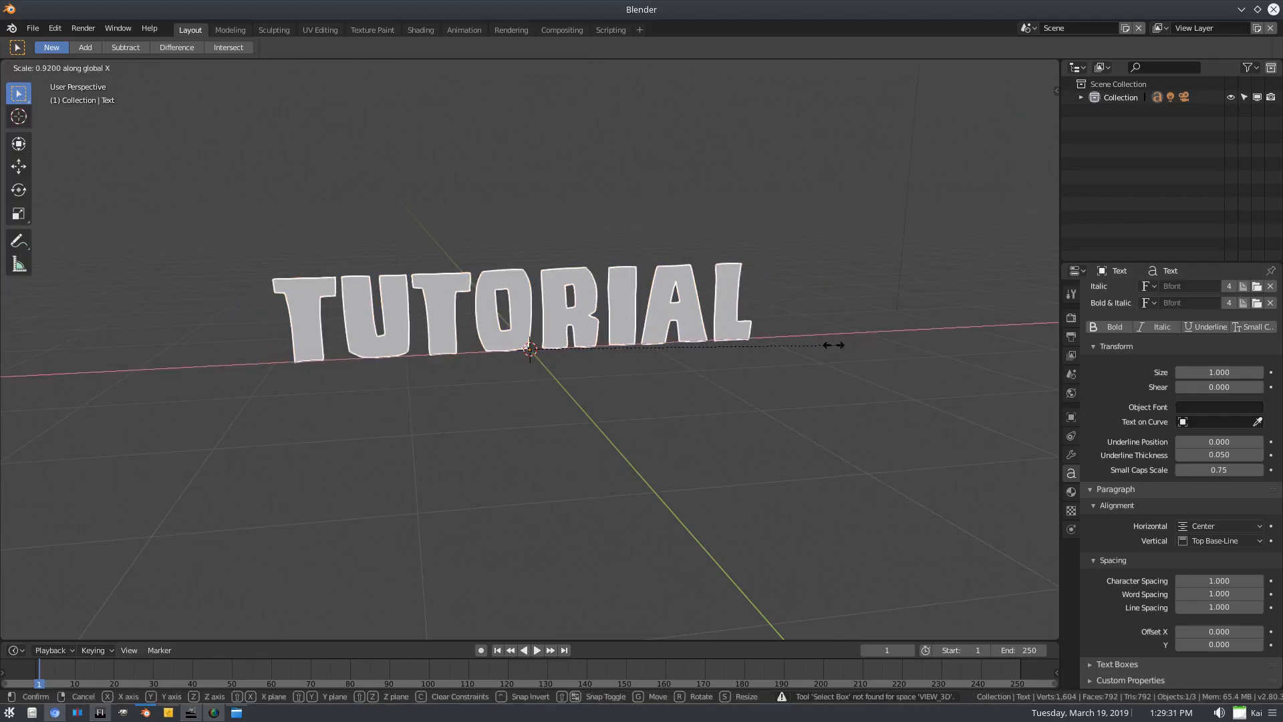
left_click(807, 335)
key("s")
key("z")
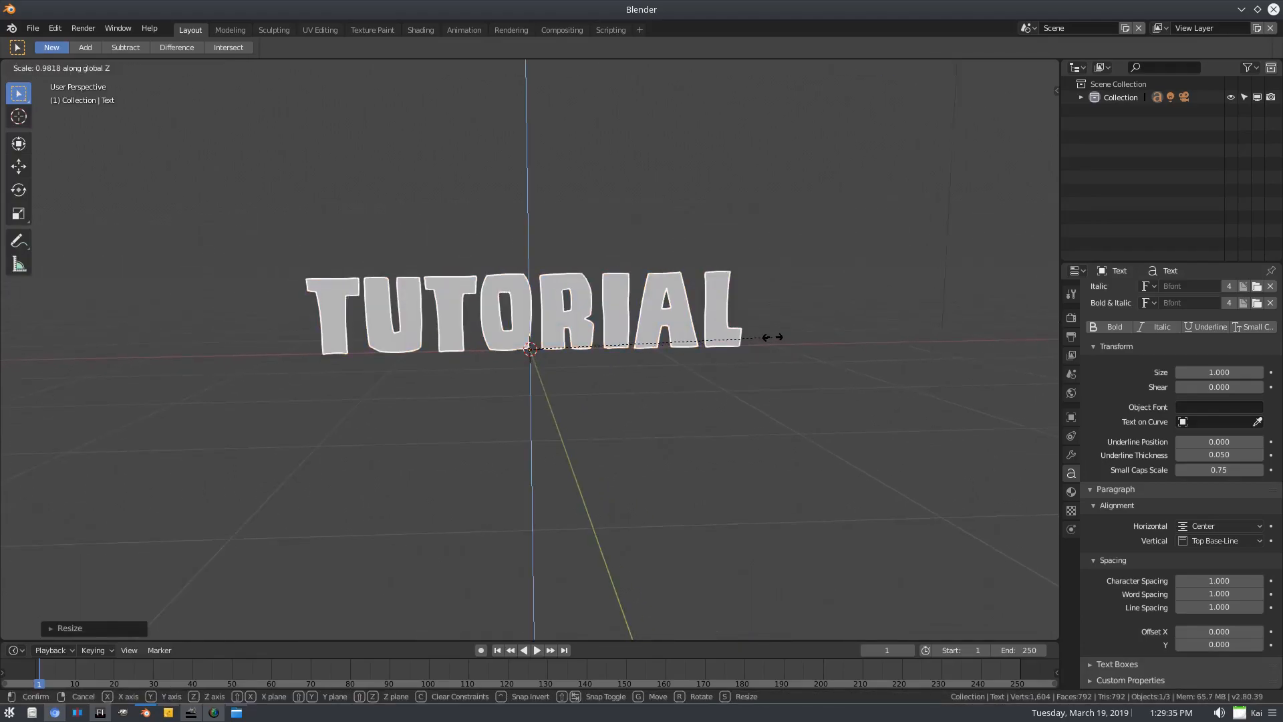
right_click(782, 338)
Give the TUTORIAL text depth with a geometry extrusion of 1.05 m
middle_click_drag(783, 338, 695, 365)
scroll(1228, 424, "up", 3)
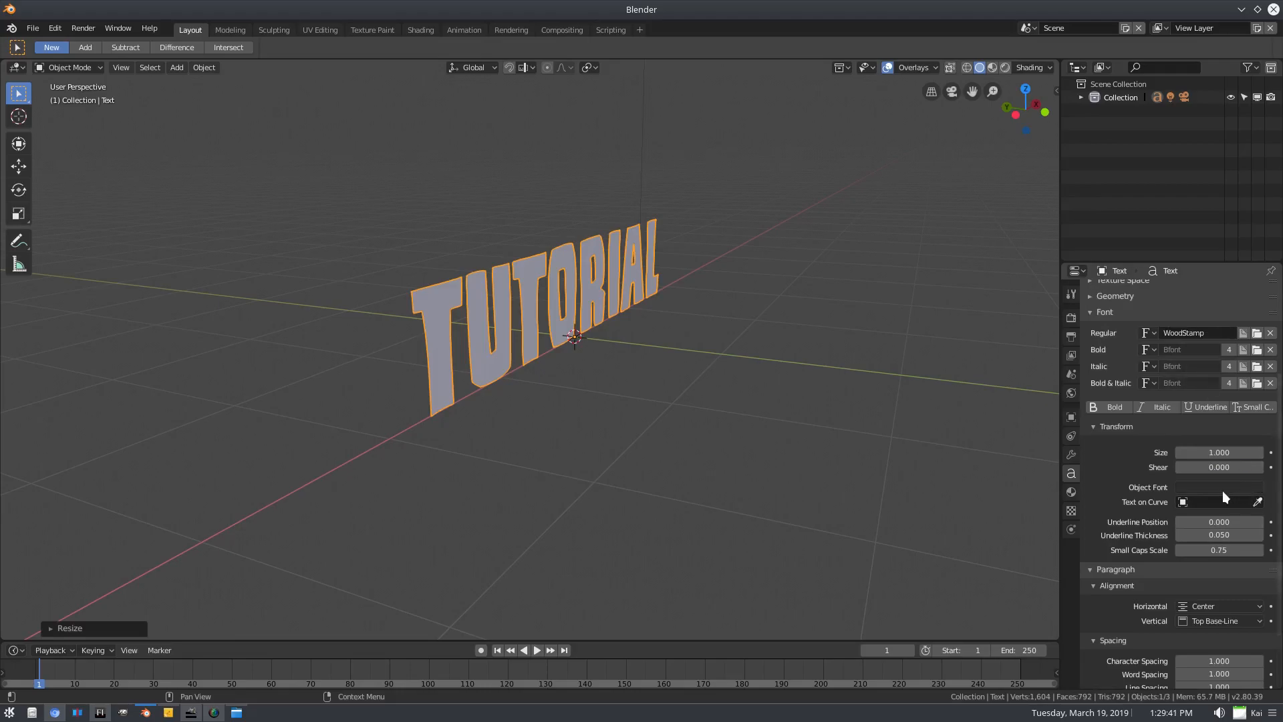
scroll(1210, 522, "down", 3)
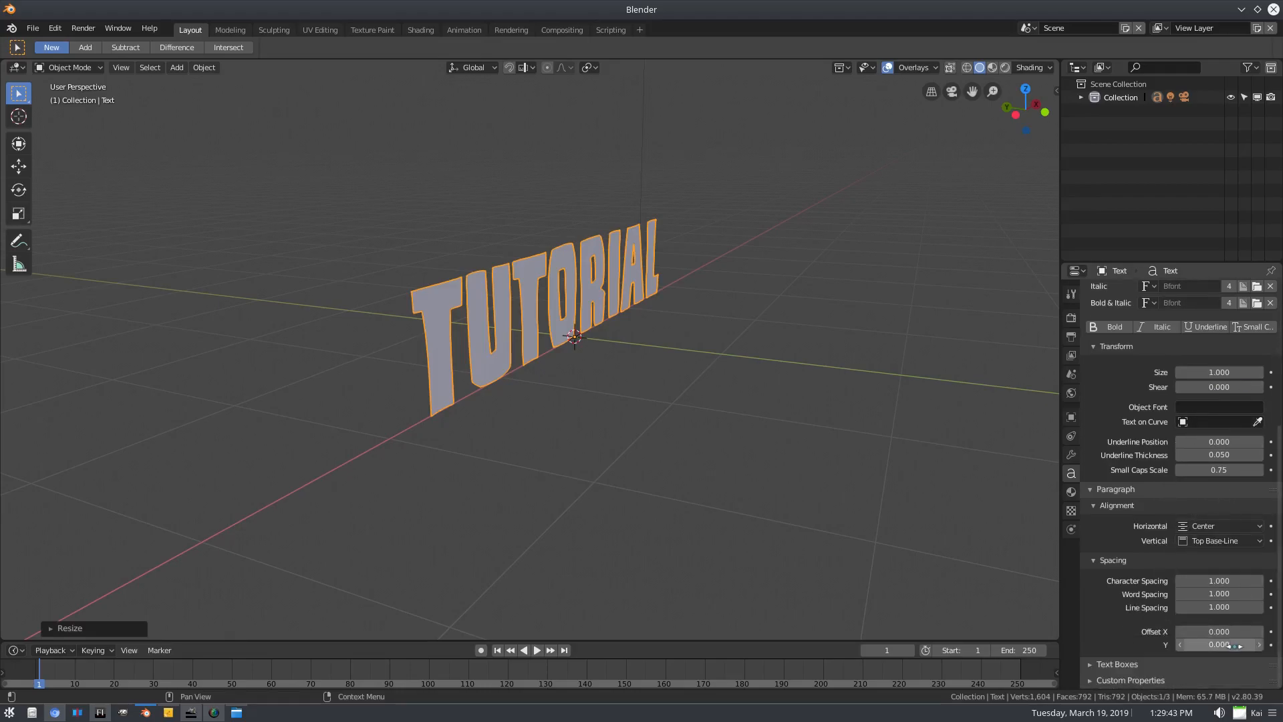
scroll(1176, 526, "up", 7)
left_click(1132, 429)
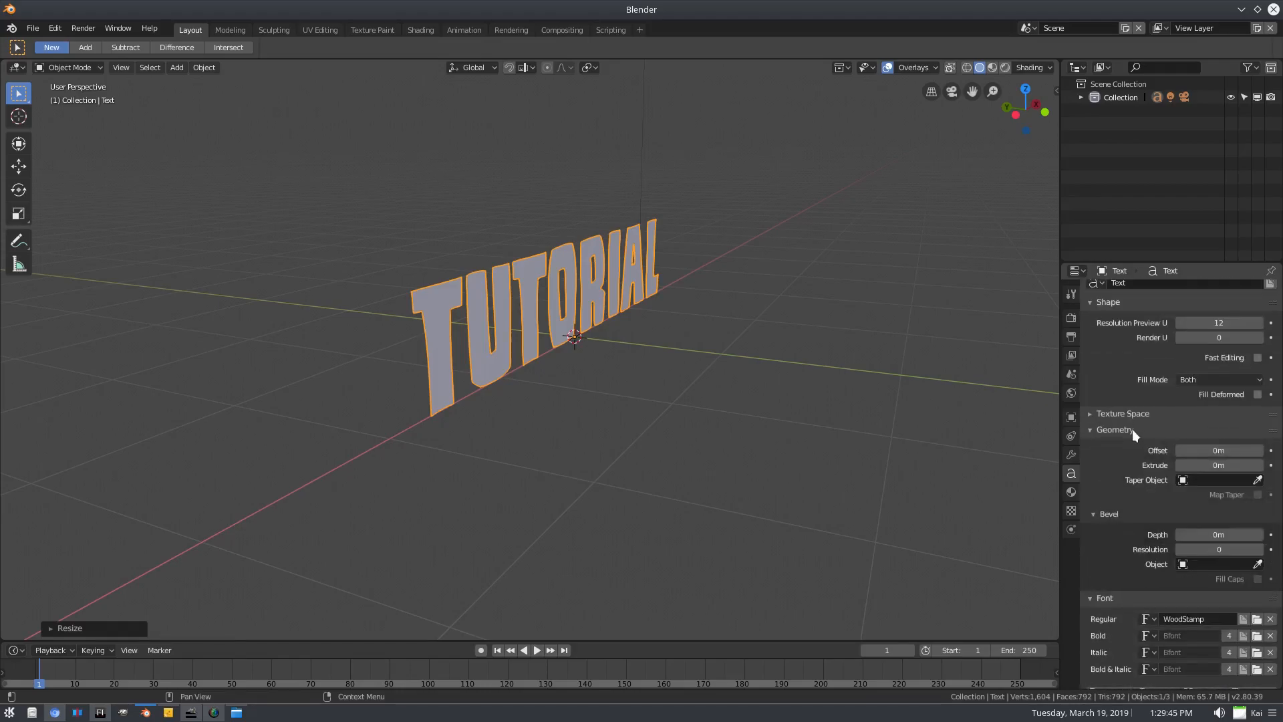
left_click_drag(1196, 465, 1260, 465)
Clear the camera's location and rotation, and rotate it 90° about the global X axis
key("KP_0")
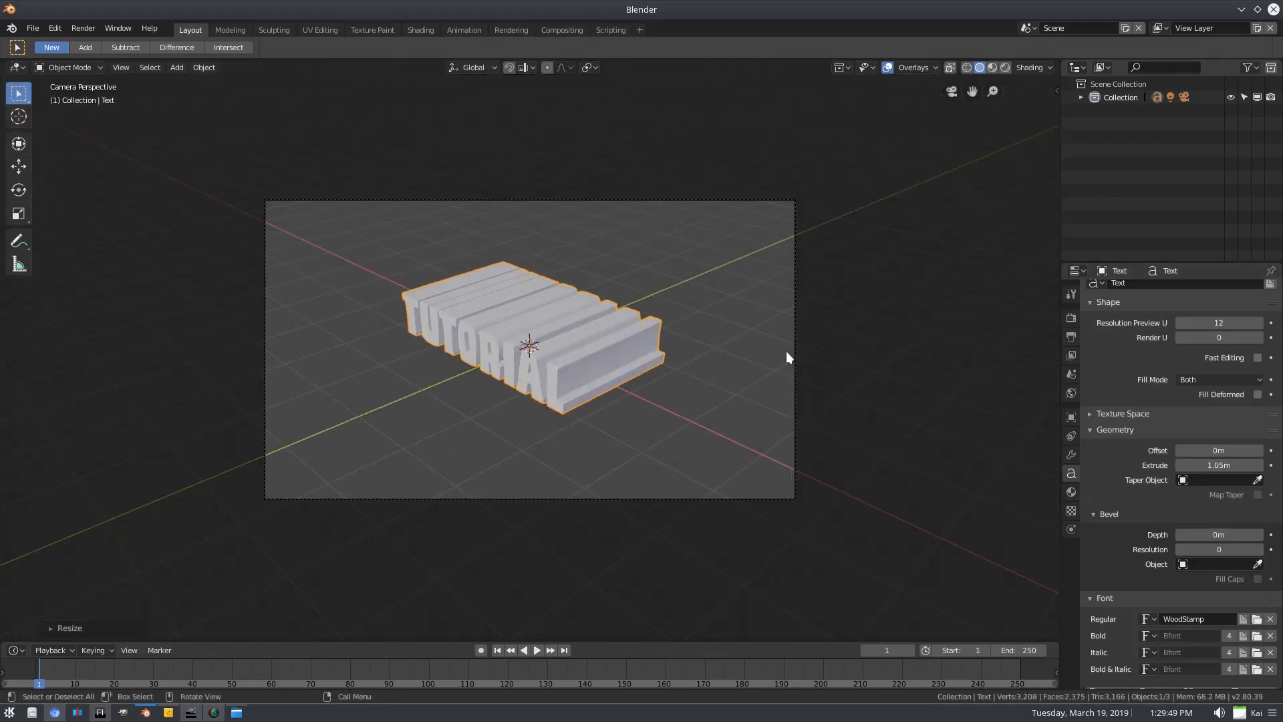
left_click(795, 334)
middle_click_drag(795, 375, 711, 399)
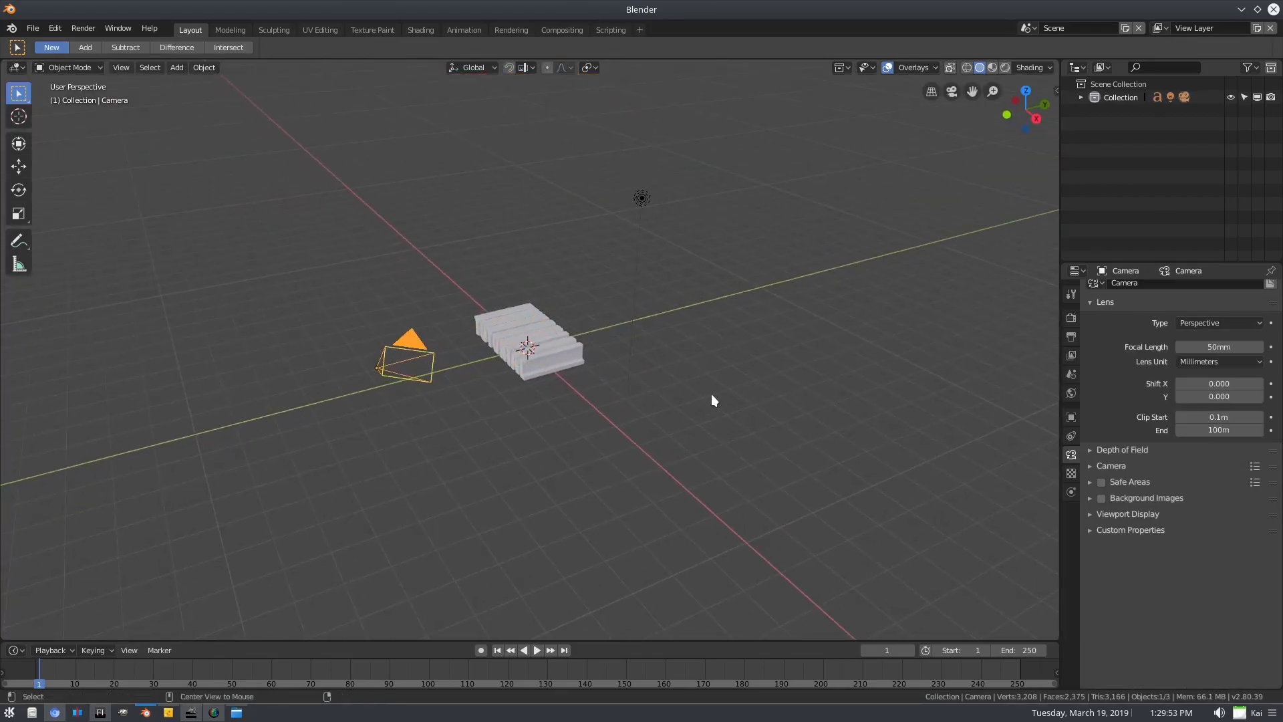
key("alt+g")
key("alt+r")
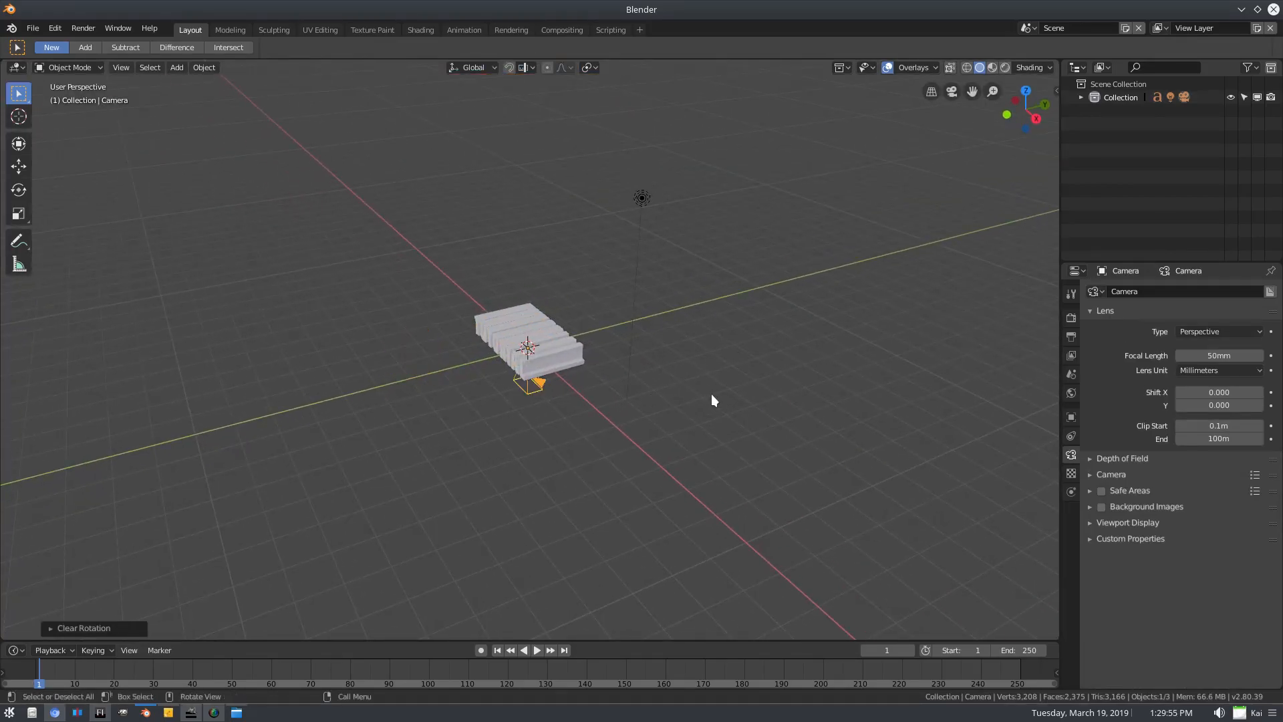
key("r")
key("x")
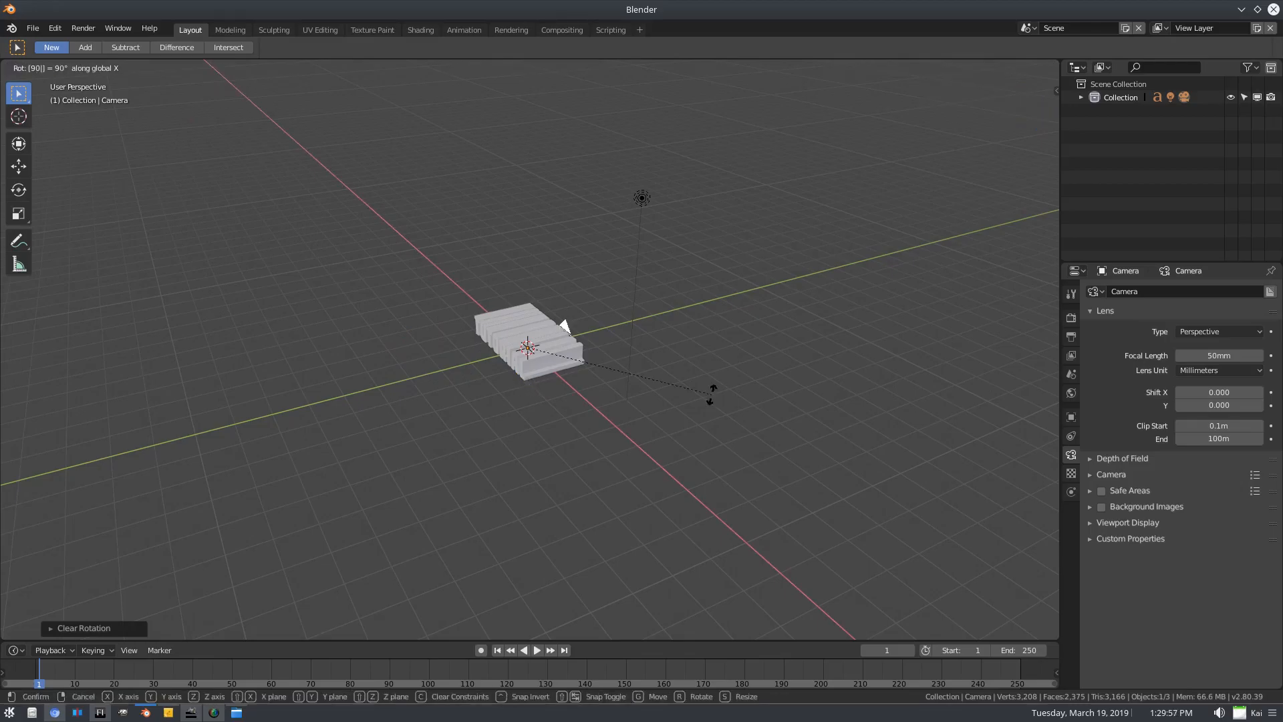
key("Return")
Move the camera about 8.2 m in the negative Y direction and look through it
key("g")
key("y")
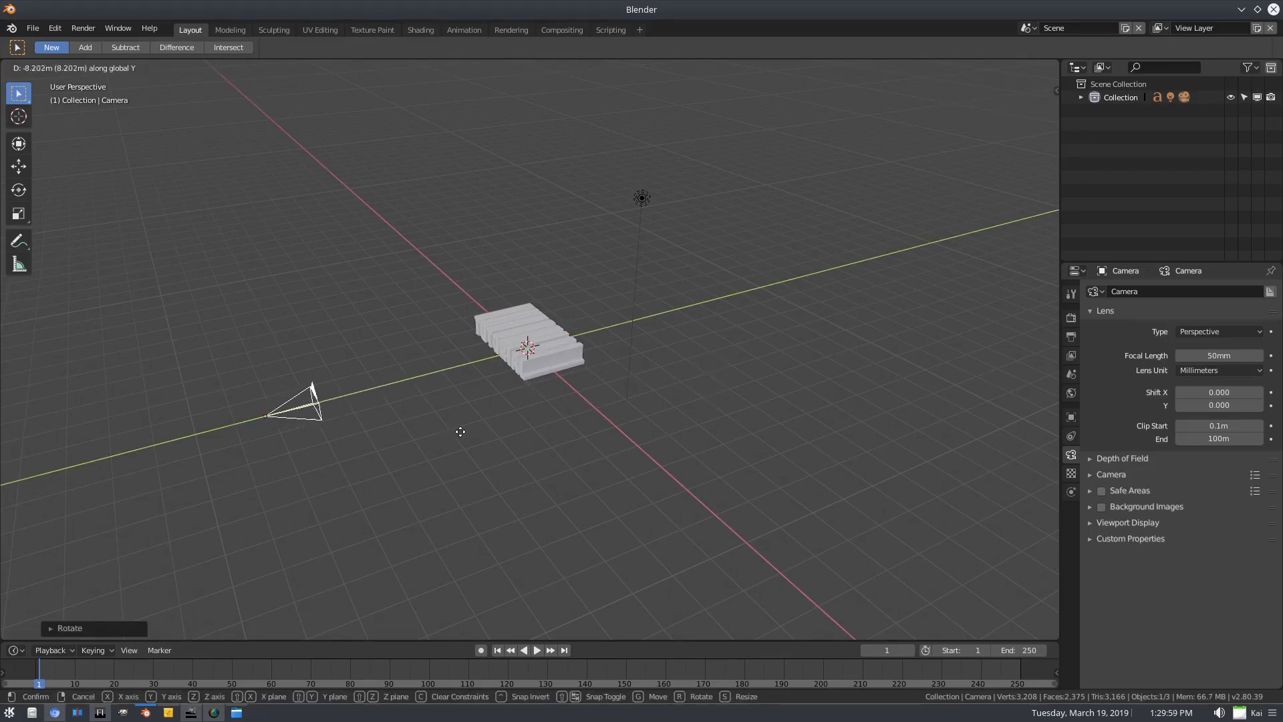
key("Return")
key("KP_0")
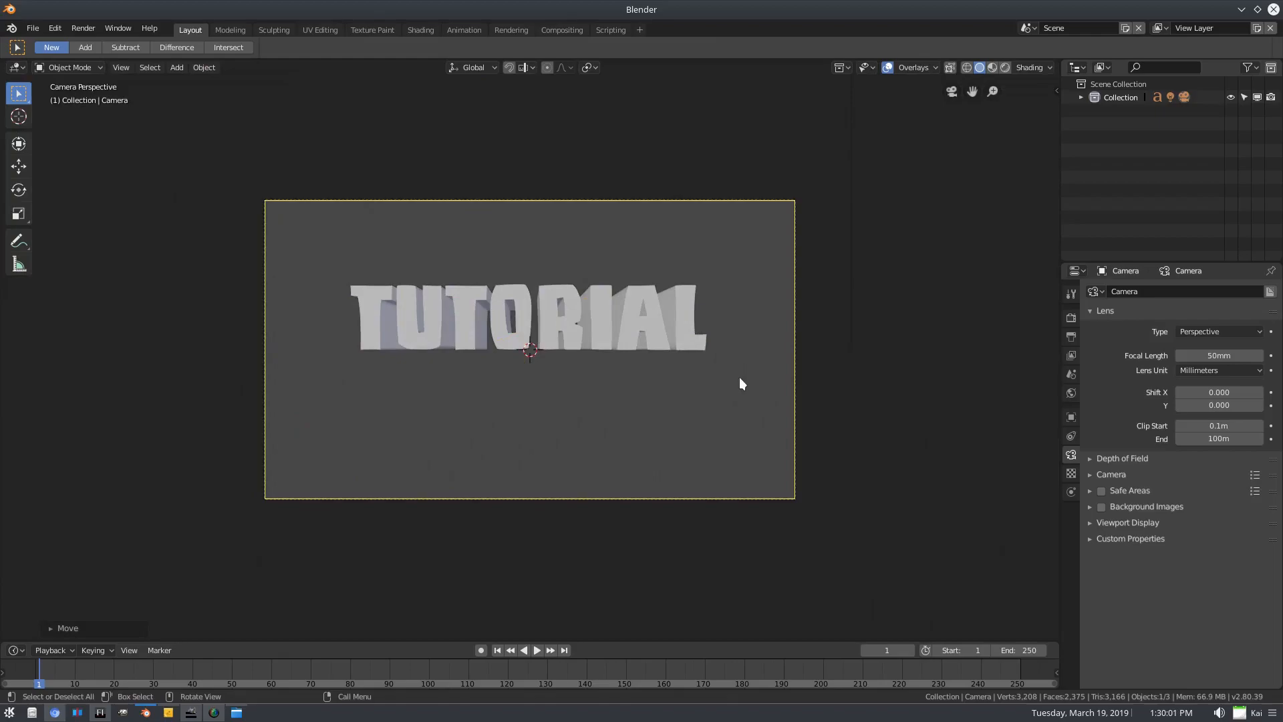
Raise the camera along Z and adjust its distance along Y to frame the text
key("g")
key("z")
key("Return")
key("g")
key("y")
key("Return")
Increase the TUTORIAL text's extrusion to 8.42 m and move the text far back along the Y axis
left_click(628, 350)
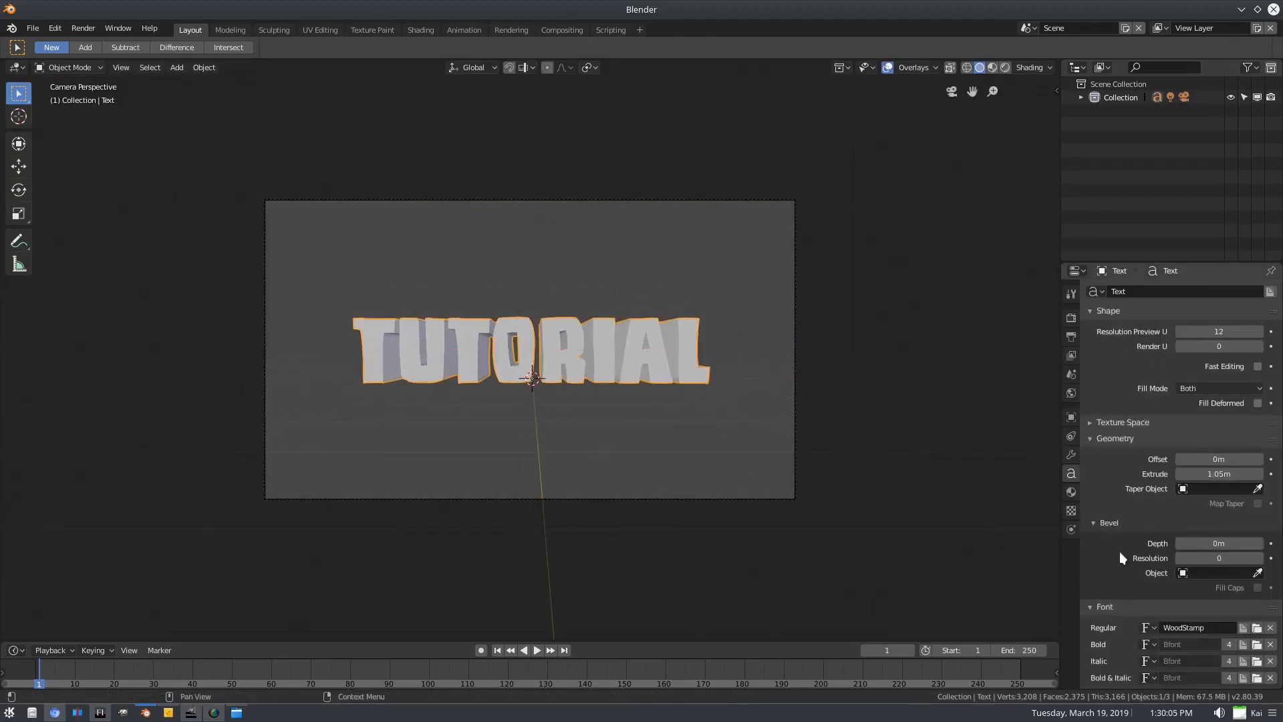
left_click_drag(1218, 473, 1249, 473)
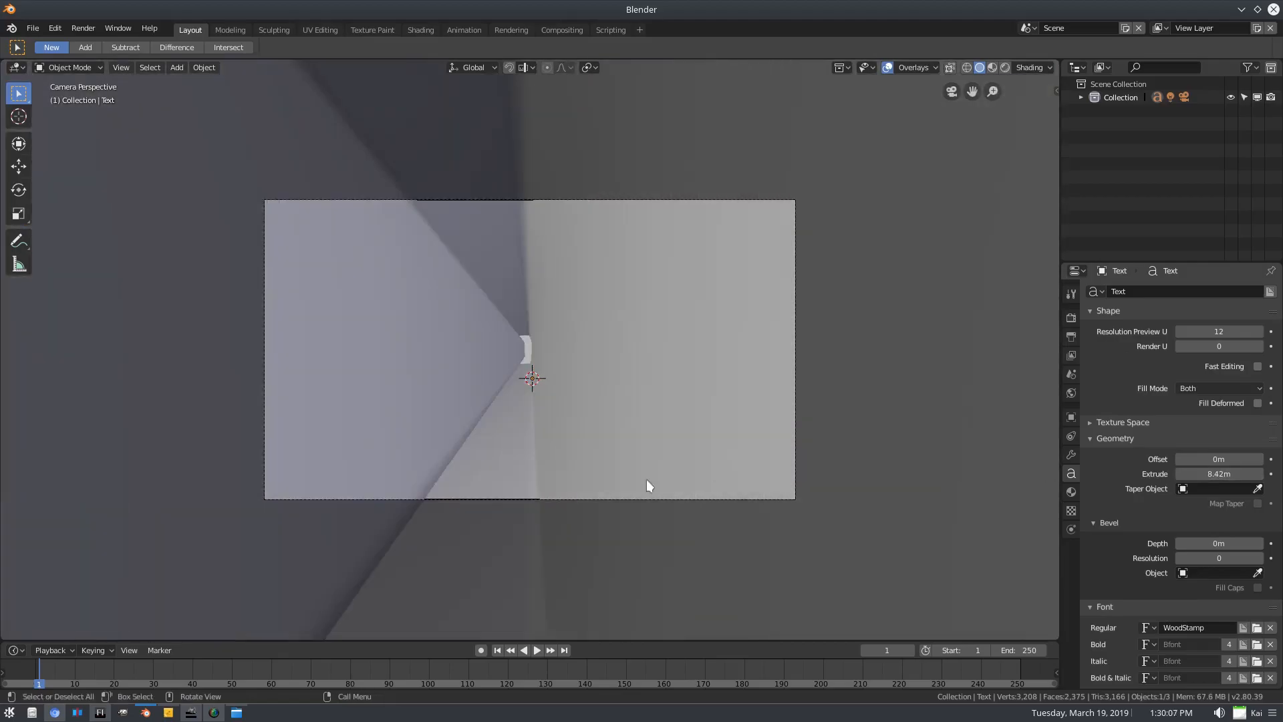
key("g")
key("y")
key("y")
right_click(594, 487)
middle_click_drag(518, 437, 636, 462)
scroll(636, 462, "down", 7)
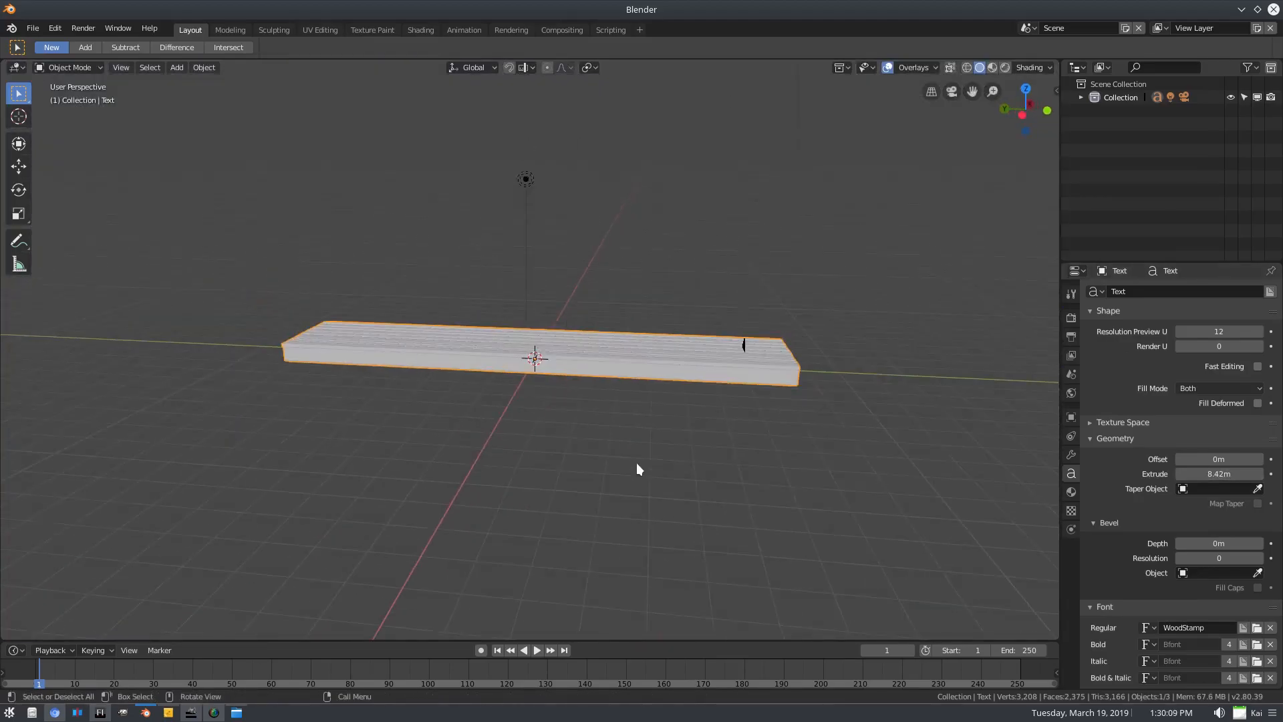
key("g")
key("y")
left_click(126, 393)
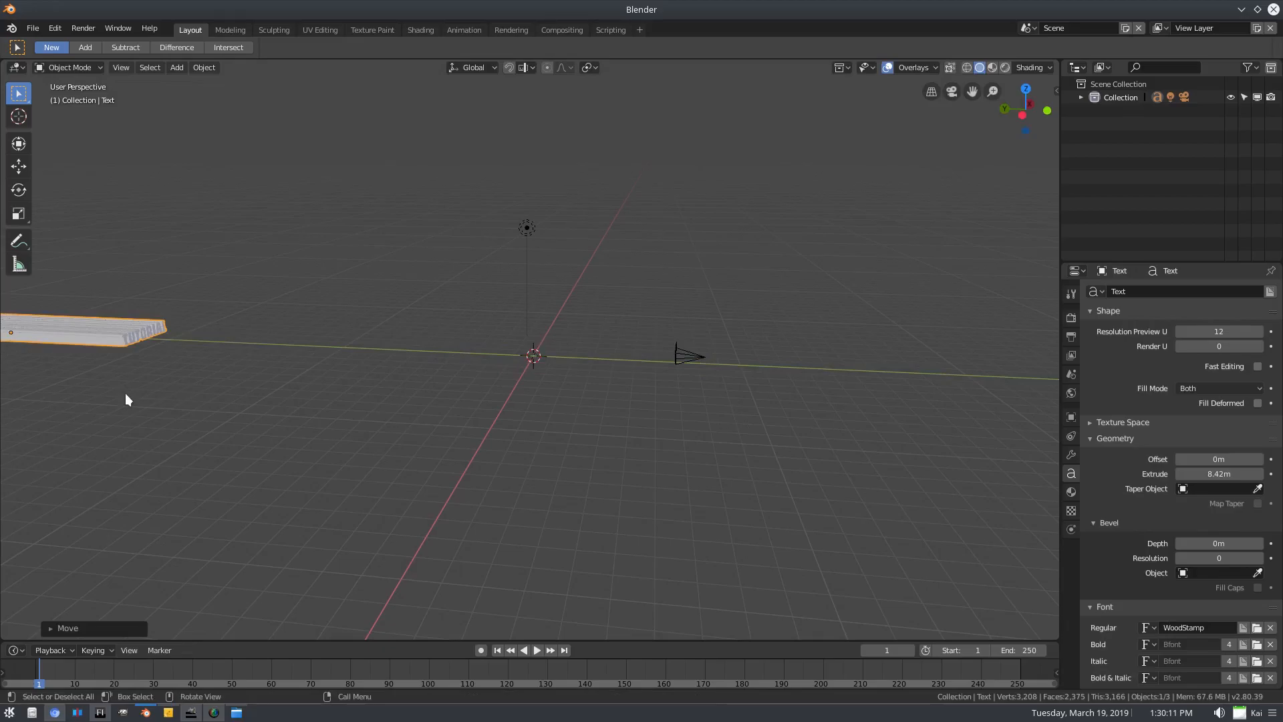
Slide the extruded text along Y closer to the origin
scroll(481, 404, "down", 3)
key("g")
key("y")
left_click(401, 391)
Increase the text's extrusion to 26.9 m, reposition it along Y with its front near the origin, and check it through the camera
middle_click_drag(419, 391, 602, 392, "shift")
left_click_drag(1219, 473, 1256, 473)
key("g")
key("y")
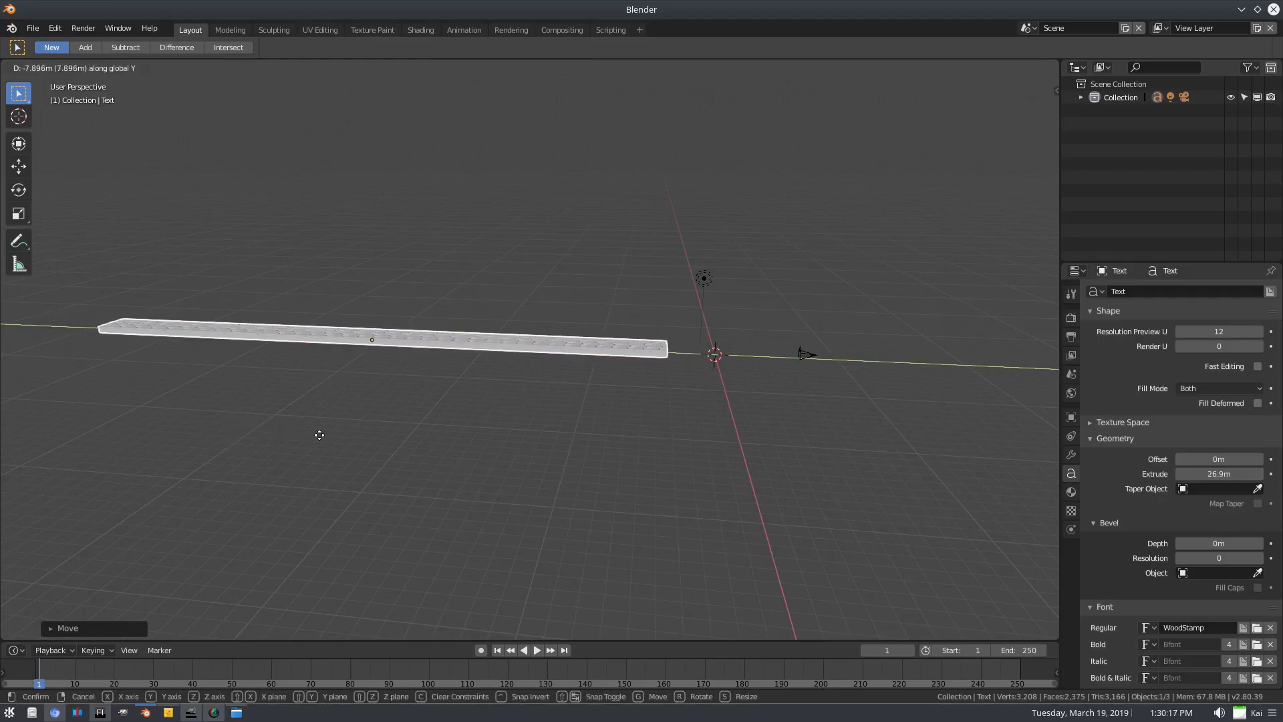
left_click(361, 443)
key("KP_0")
scroll(601, 401, "up", 5)
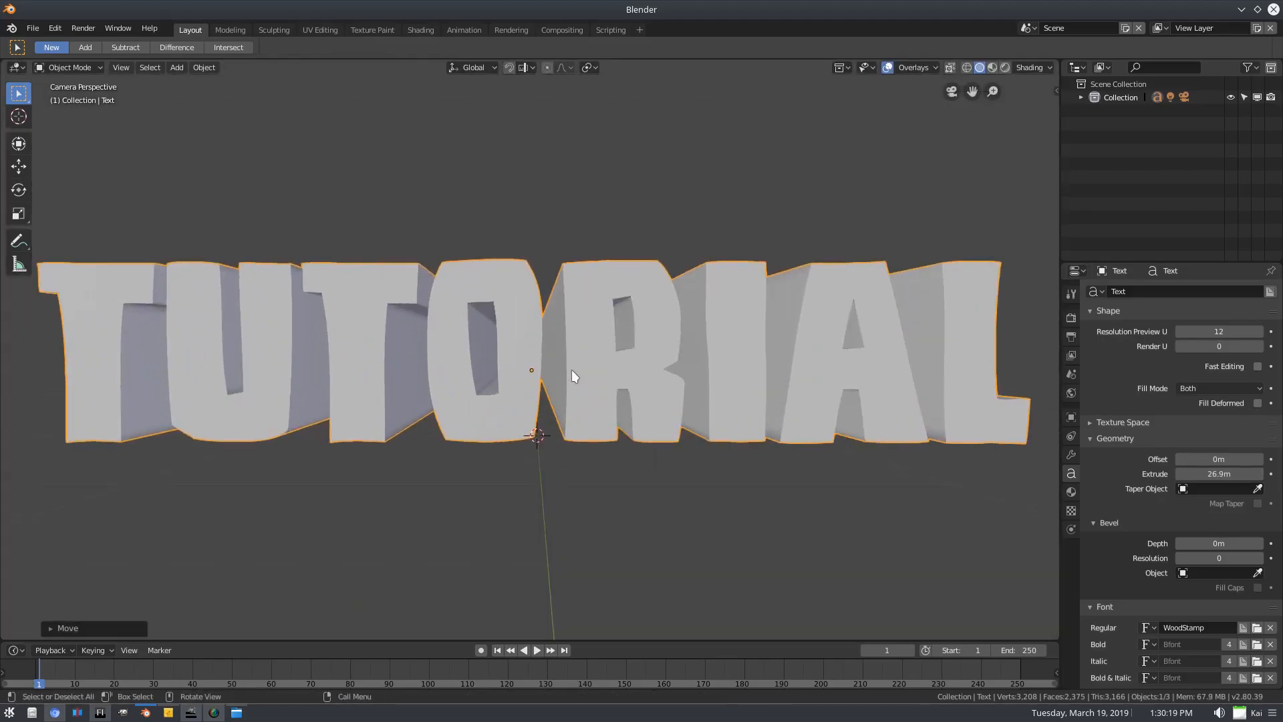
scroll(571, 370, "up", 7)
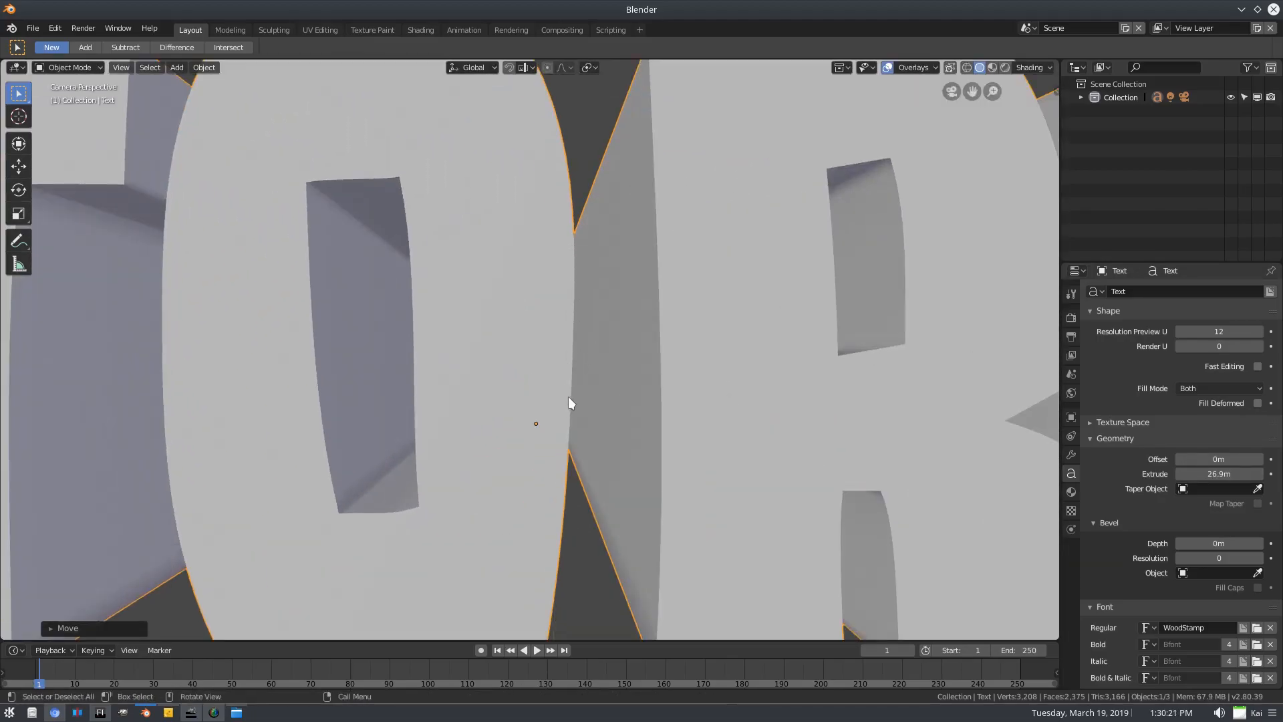
scroll(672, 363, "down", 12)
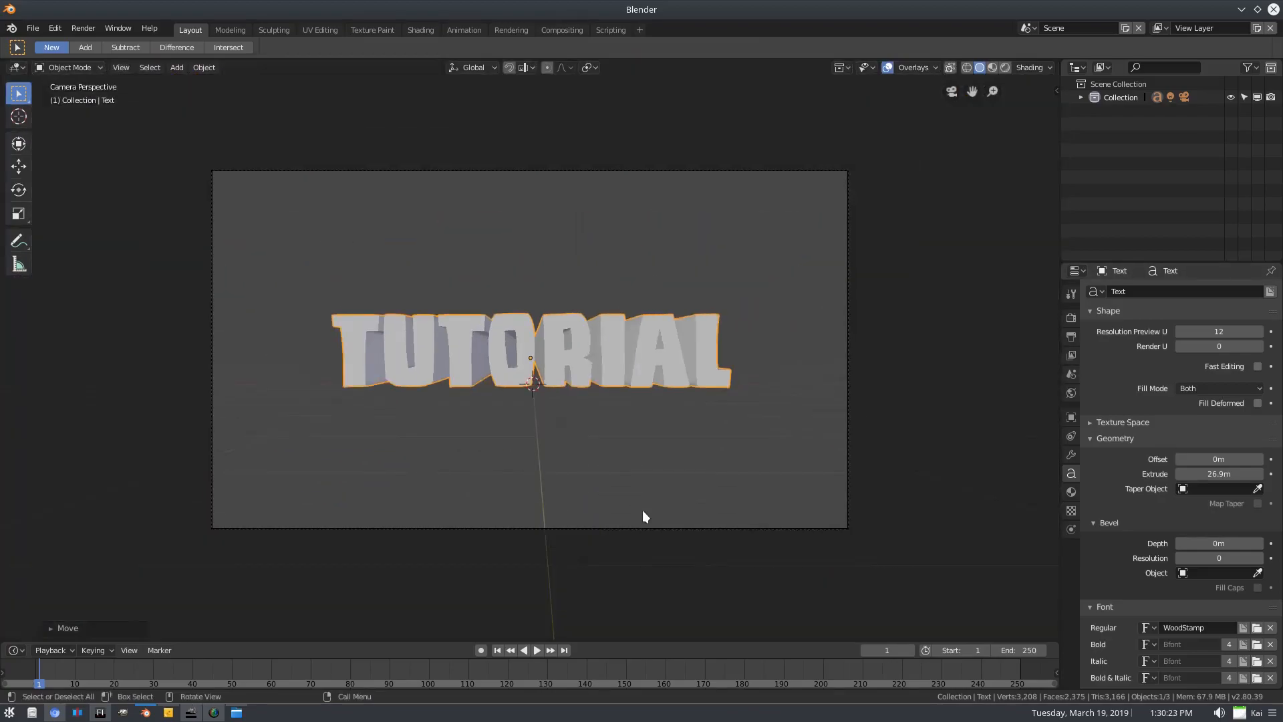
Duplicate the TUTORIAL text and place the copy above the original along Z
scroll(619, 401, "up", 2)
key("shift+d")
key("z")
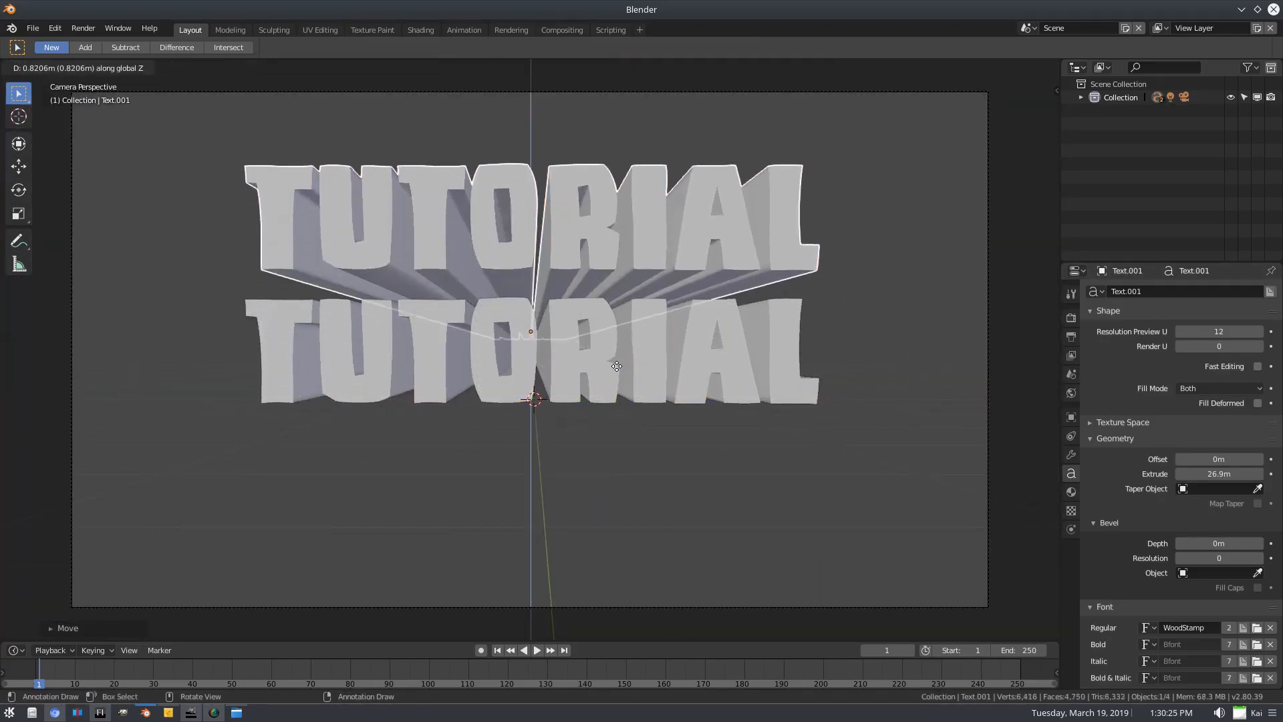
left_click(627, 371)
Scale down the upper text copy and adjust its height along Z to sit closely over the original
key("s")
left_click(874, 282)
key("g")
key("z")
left_click(882, 283)
Replace the upper copy's wording with BANNER
key("Tab")
key("BackSpace")
key("BackSpace")
key("BackSpace")
key("BackSpace")
key("BackSpace")
key("BackSpace")
key("BackSpace")
key("BackSpace")
type("BANNER")
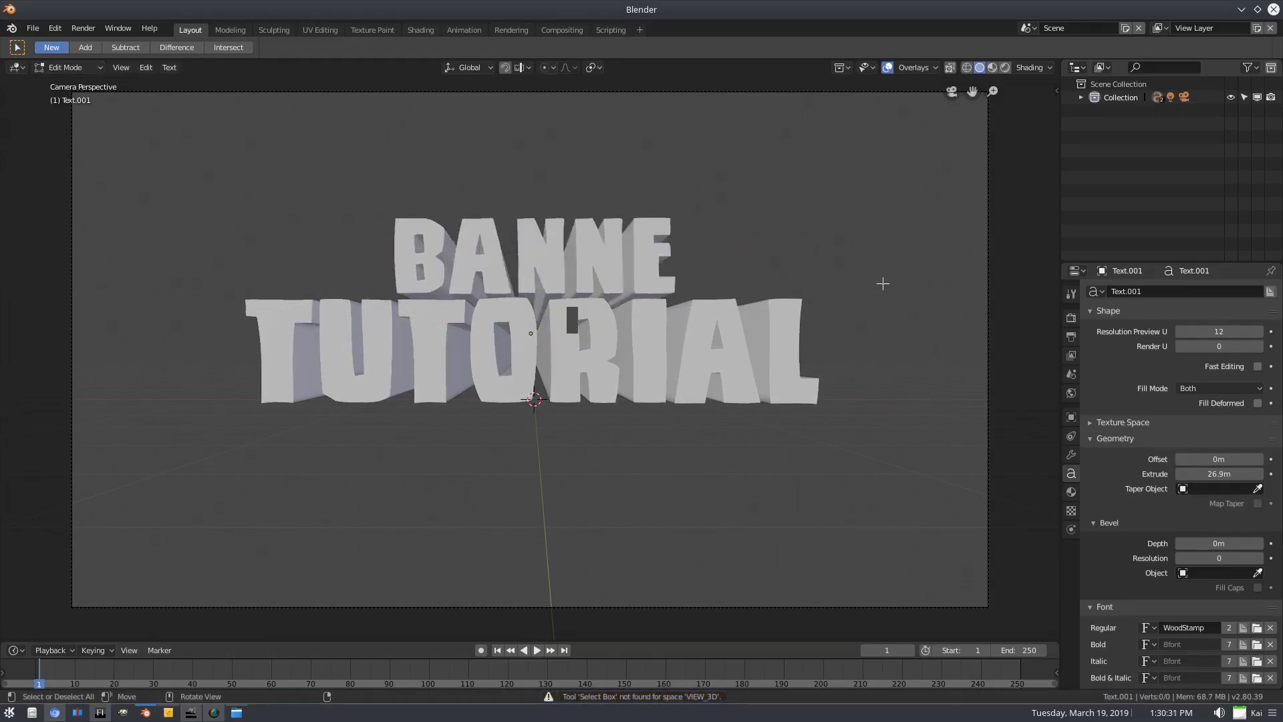
key("Tab")
Enlarge the BANNER text and adjust its height along Z so it sits just above TUTORIAL
key("s")
left_click(822, 308)
key("g")
key("z")
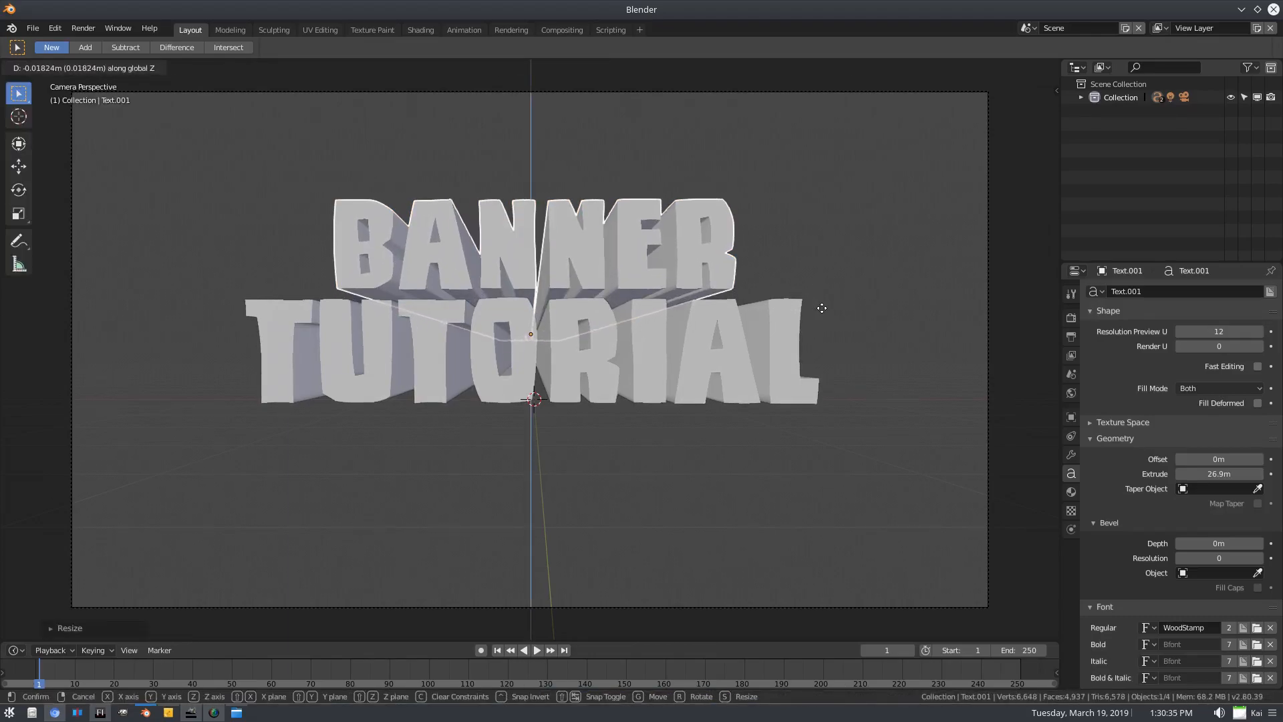
left_click(821, 308)
scroll(802, 388, "down", 3)
left_click(800, 353)
key("g")
key("z")
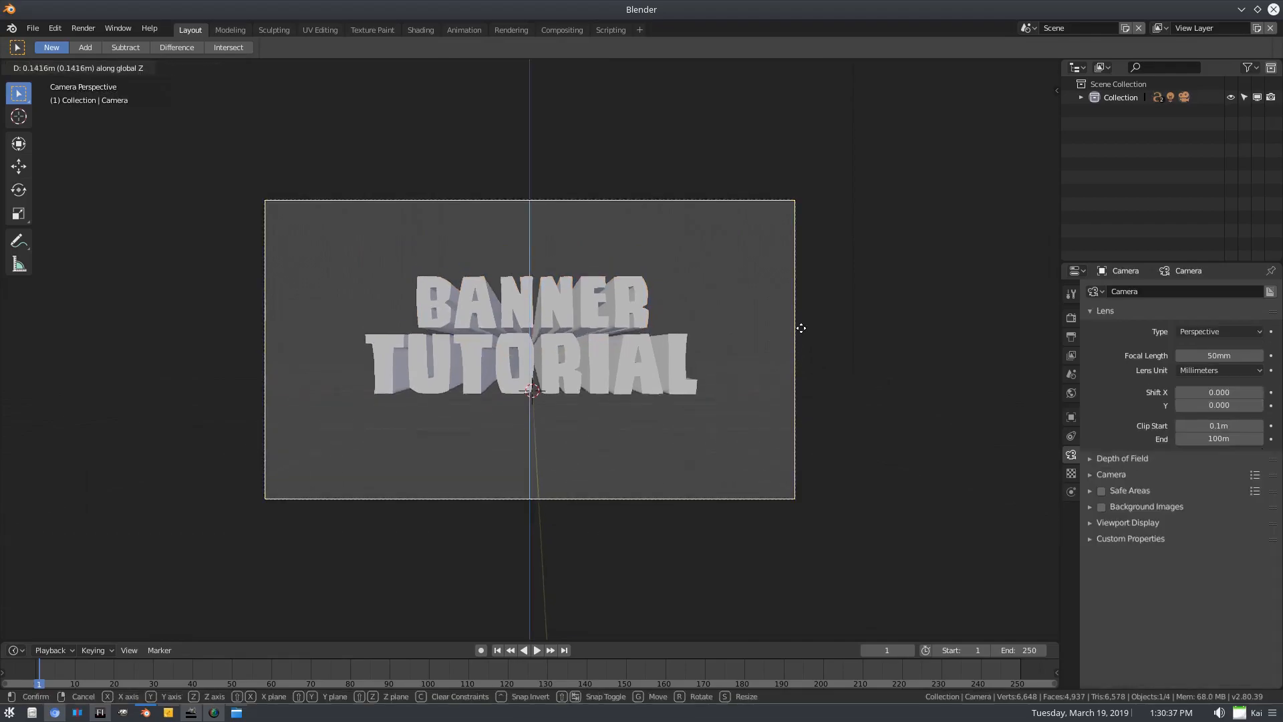
right_click(815, 288)
Select both the BANNER and TUTORIAL texts and shift them along Z into the upper half of the camera frame
left_click(548, 292)
left_click(565, 323, "shift")
key("g")
key("z")
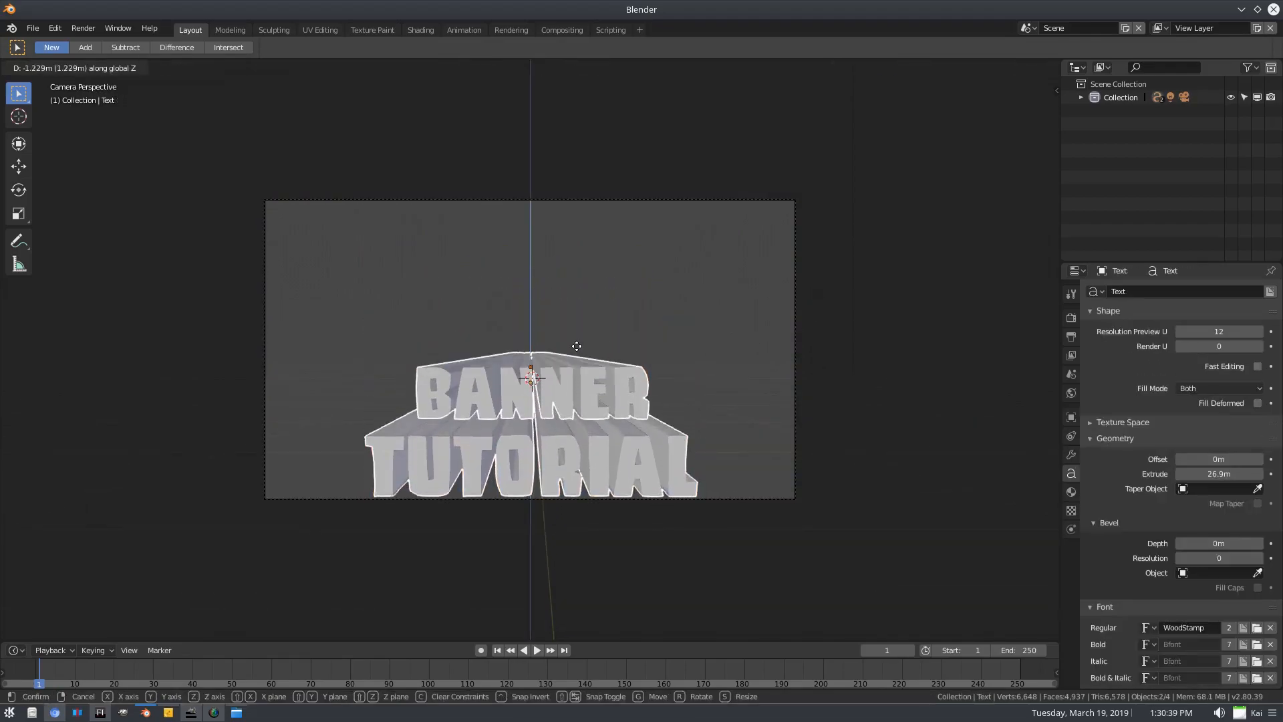
left_click(587, 326)
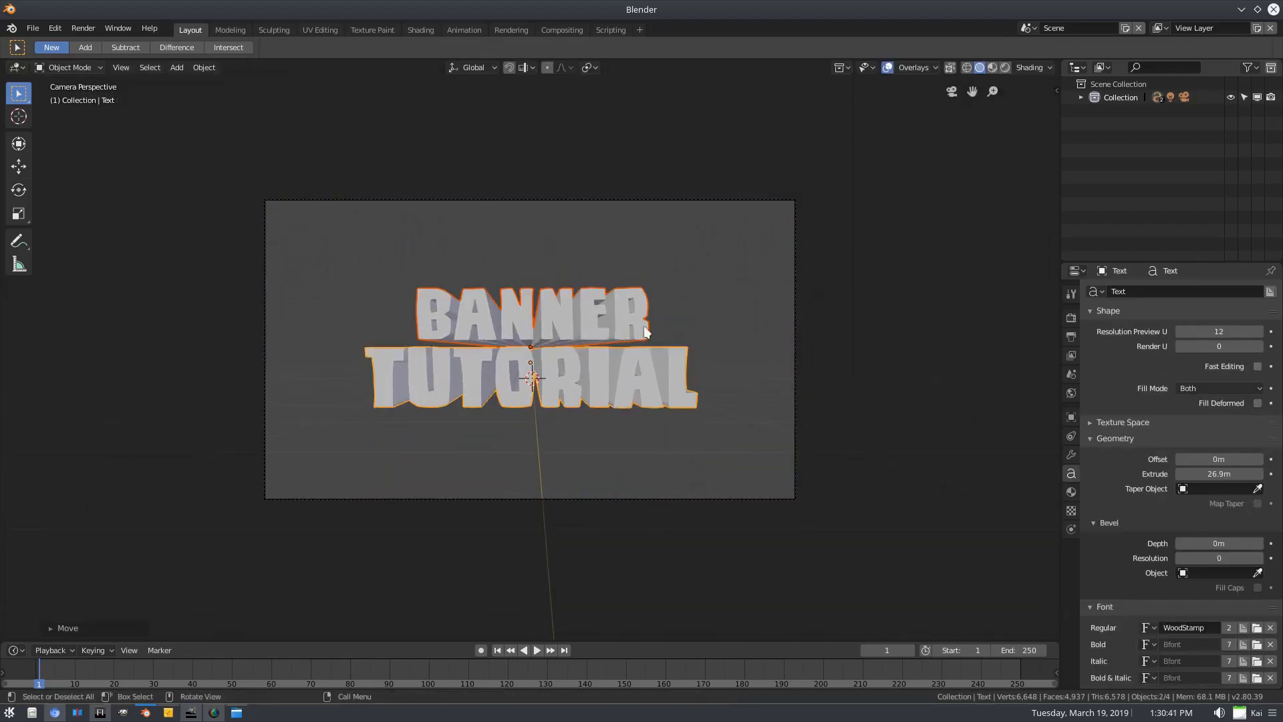
key("g")
key("z")
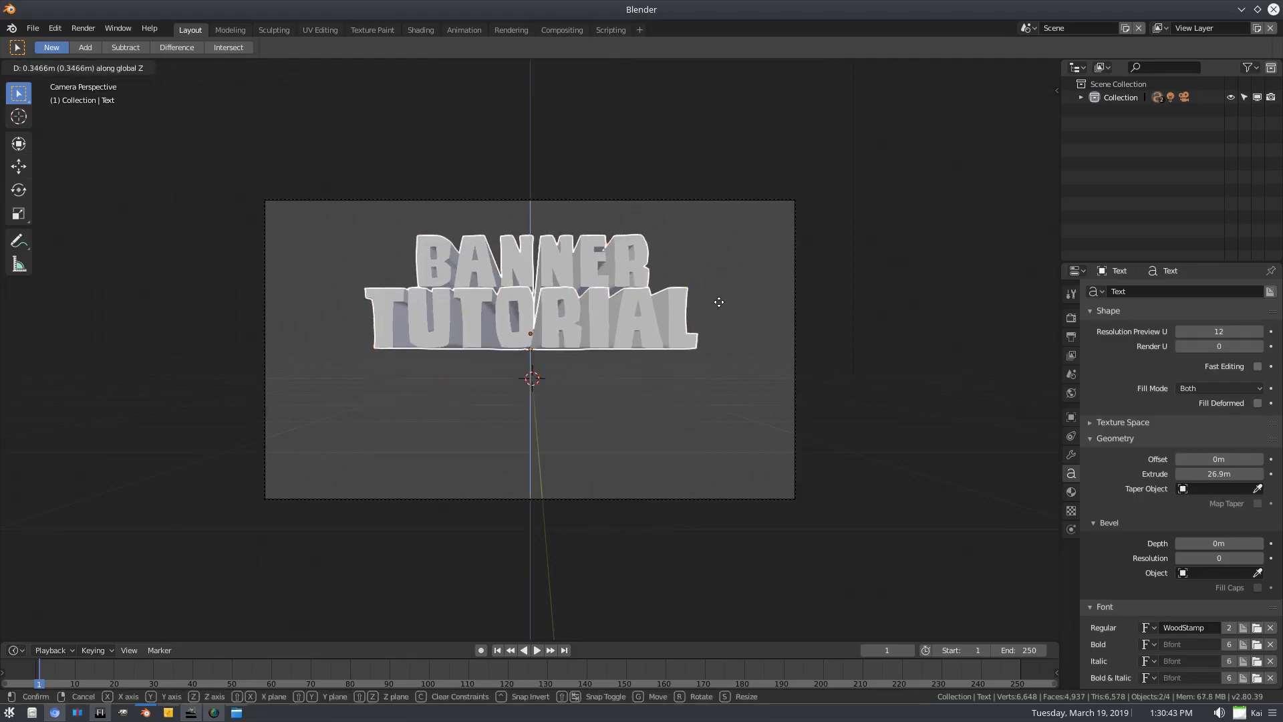
left_click(721, 304)
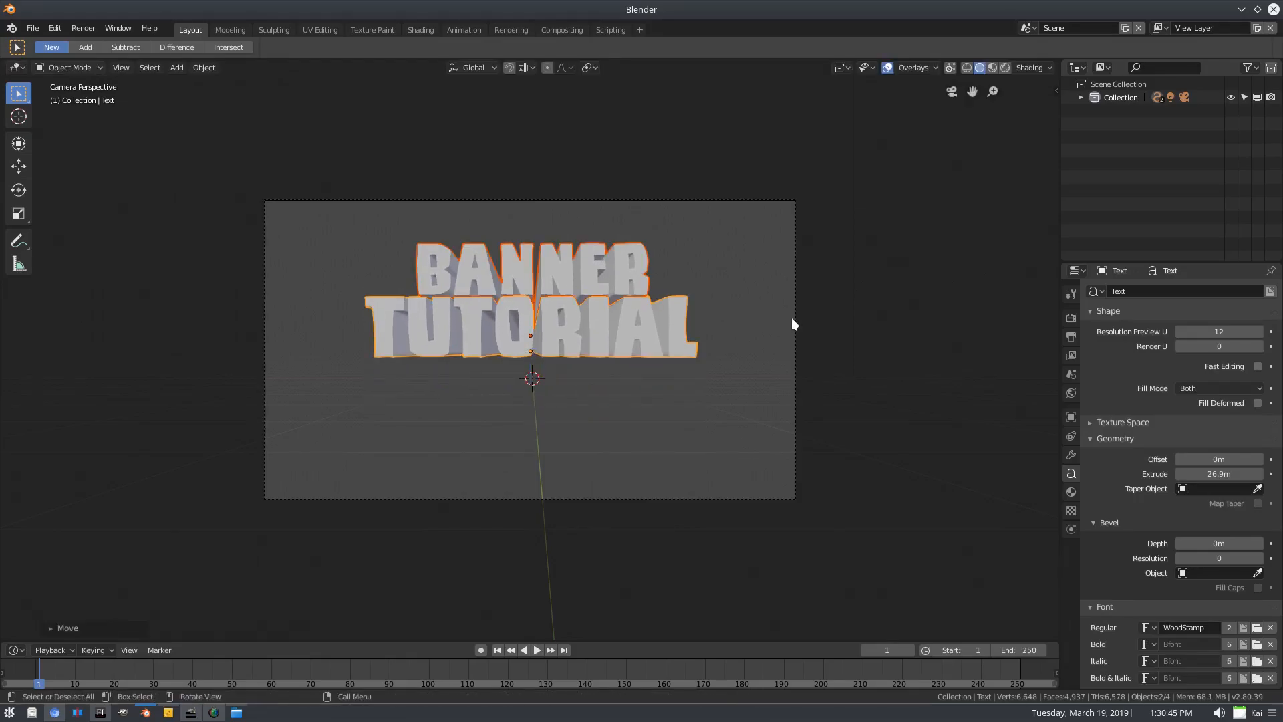
Rotate both texts slightly about the X axis and lower them along Z
key("r")
key("x")
left_click(790, 307)
key("g")
key("z")
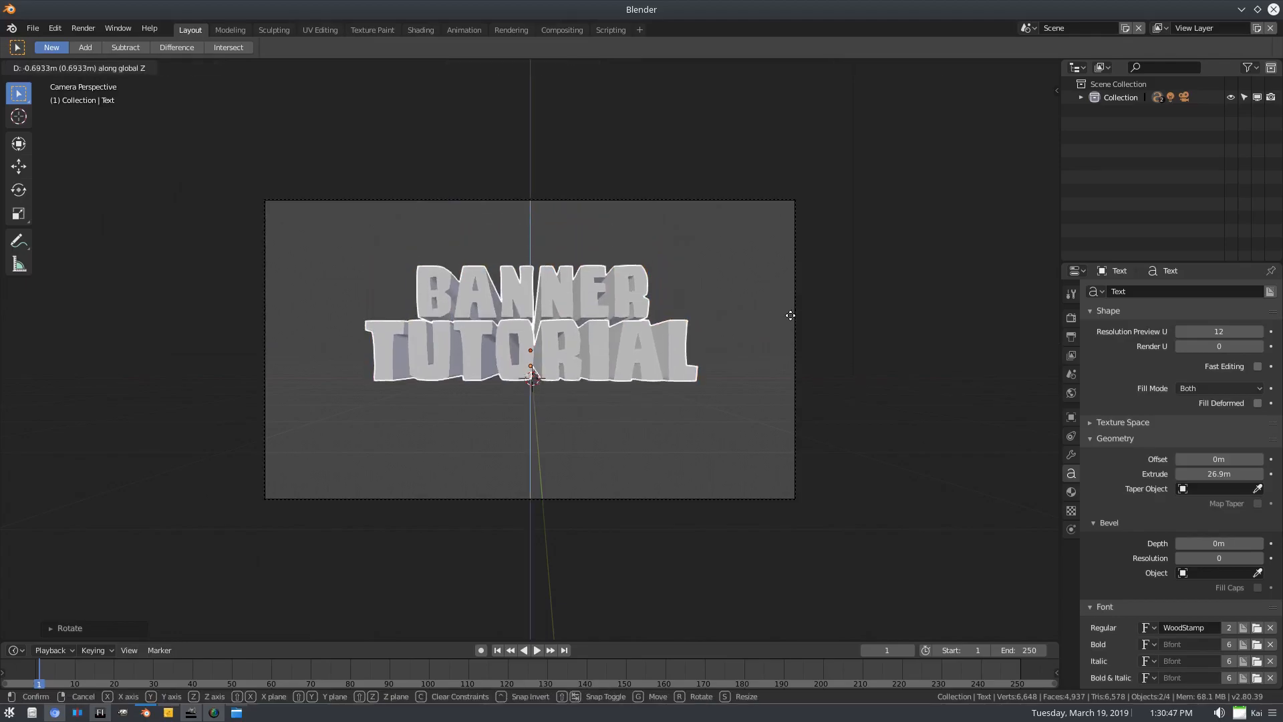
left_click(791, 318)
Refine the X-axis tilt and Z height of both texts in small increments to center them in the camera frame
key("r")
key("x")
left_click(791, 318)
key("g")
key("z")
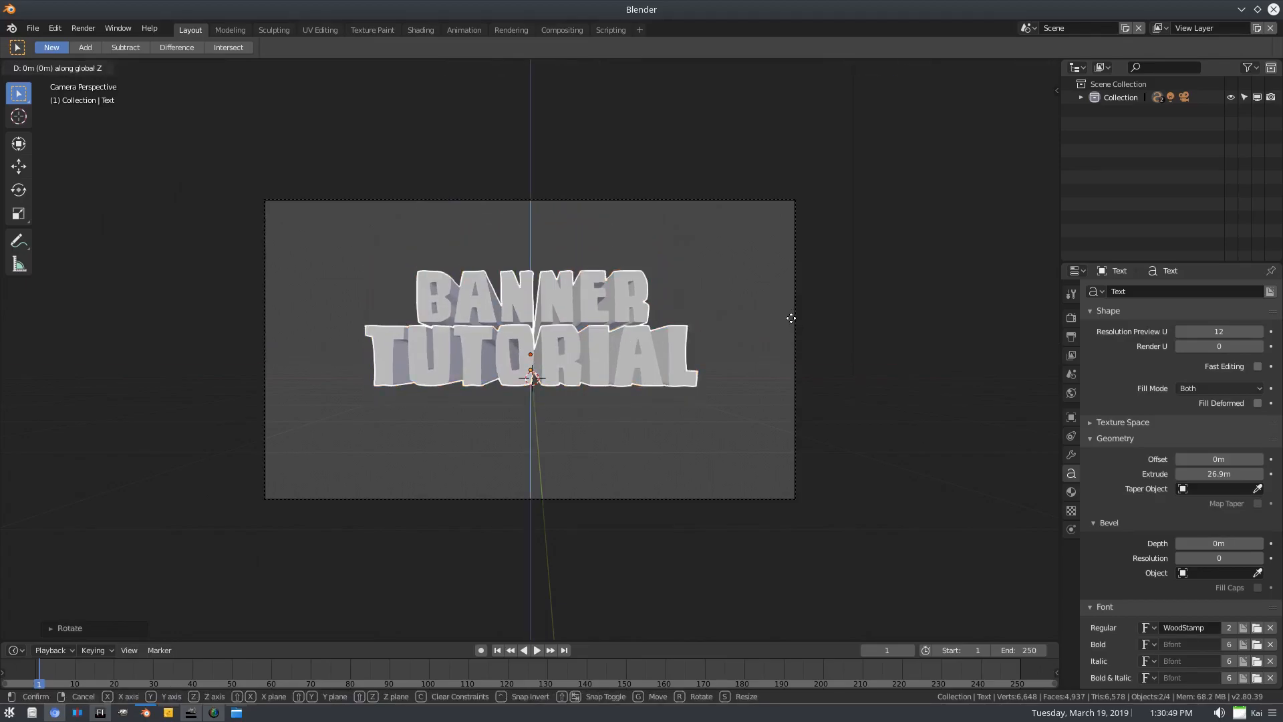
left_click(791, 322)
key("r")
key("x")
left_click(791, 322)
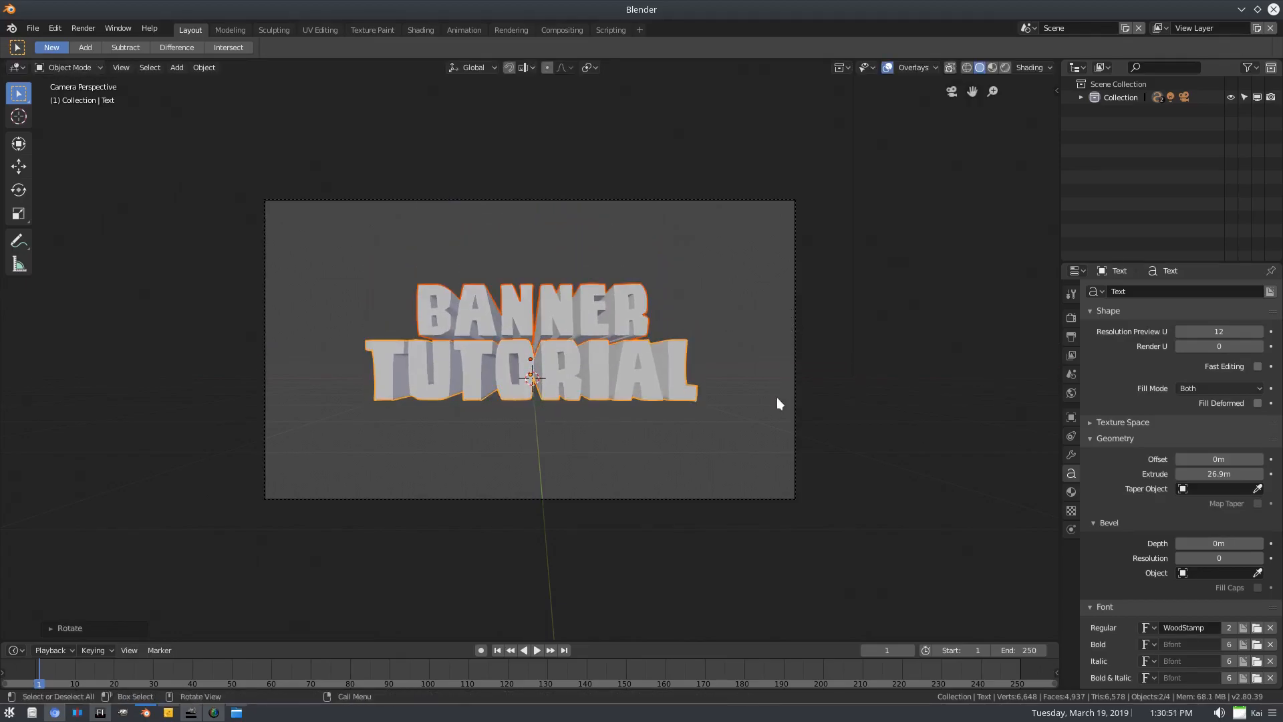
Examine the gap and alignment between the BANNER and TUTORIAL texts up close, and return to the camera view
left_click(764, 498)
scroll(596, 334, "up", 1)
middle_click_drag(597, 334, 592, 329)
scroll(596, 332, "up", 8)
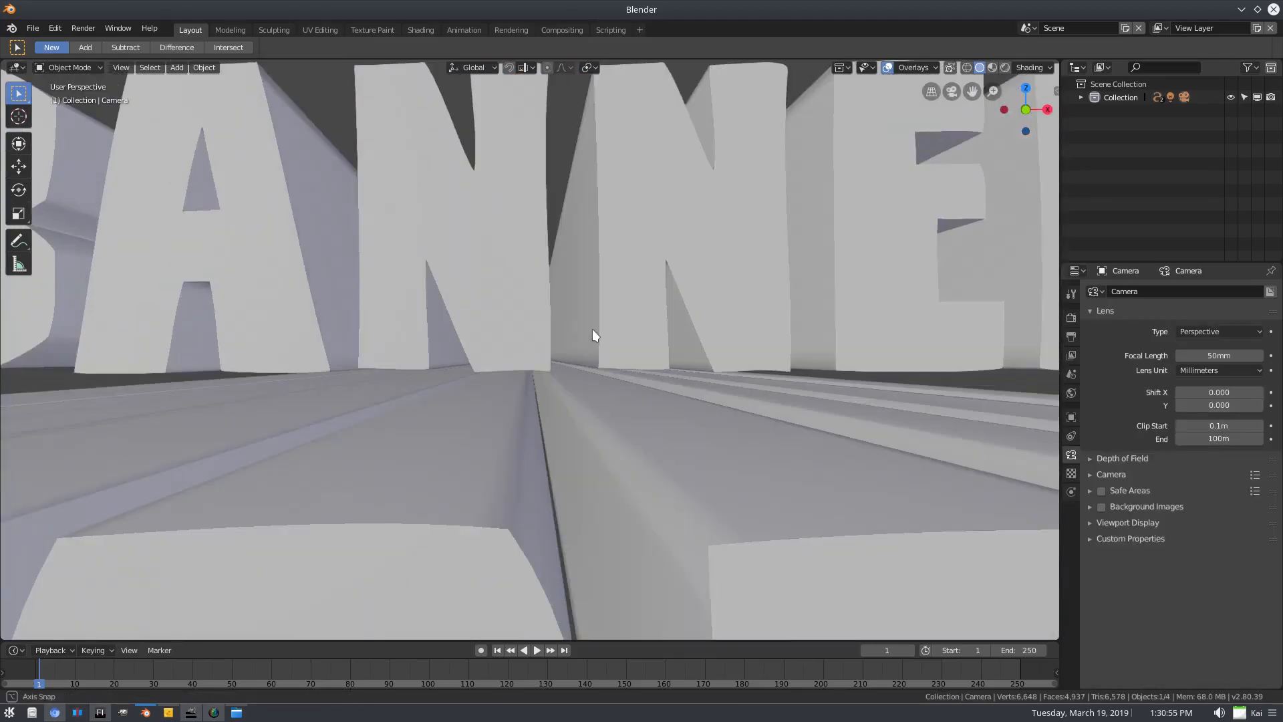
scroll(592, 329, "down", 5)
scroll(592, 328, "down", 3)
scroll(592, 329, "up", 3)
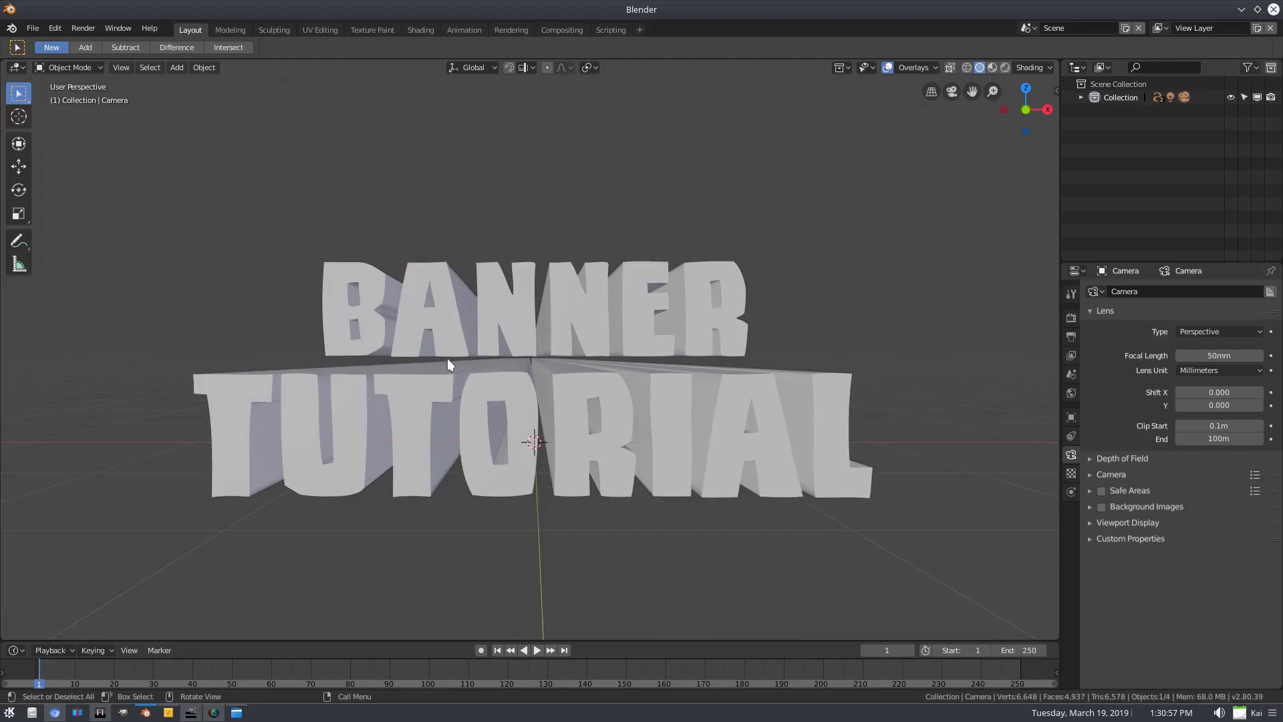
key("KP_0")
Adjust the text tilt about the X axis and lower BANNER and TUTORIAL together along Z
left_click(601, 310)
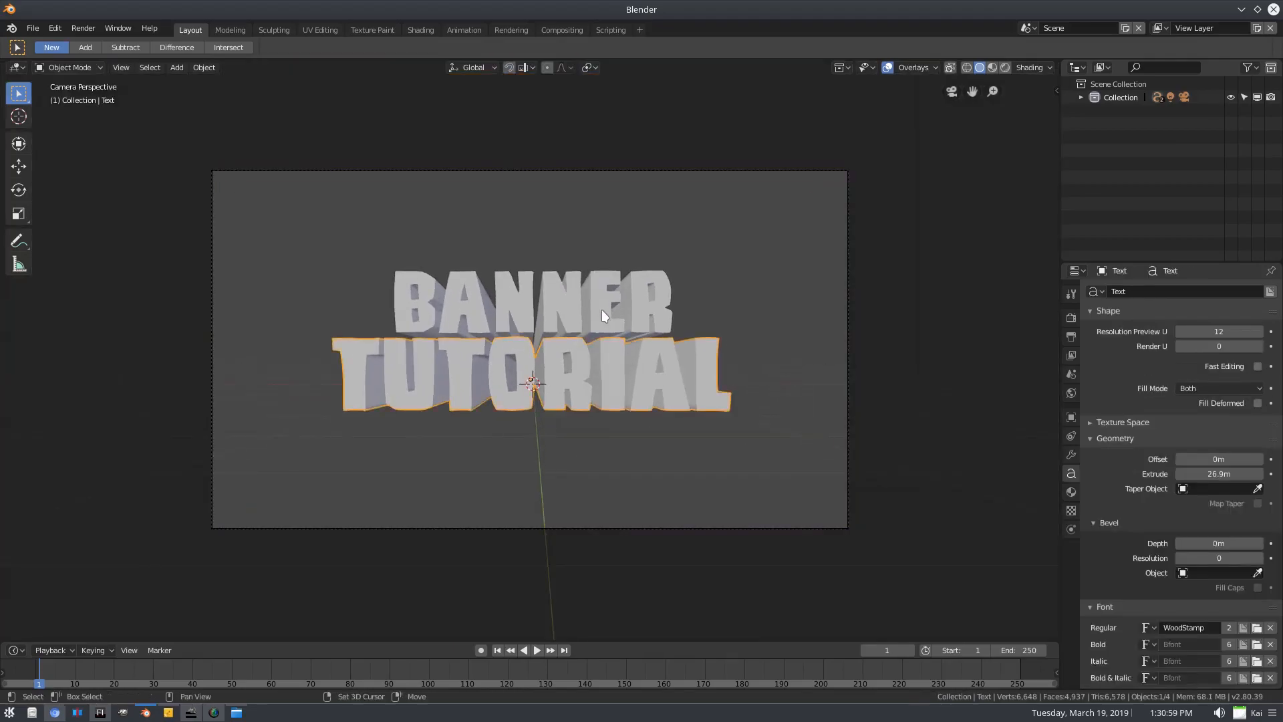
key("r")
key("x")
left_click(800, 317)
key("g")
key("z")
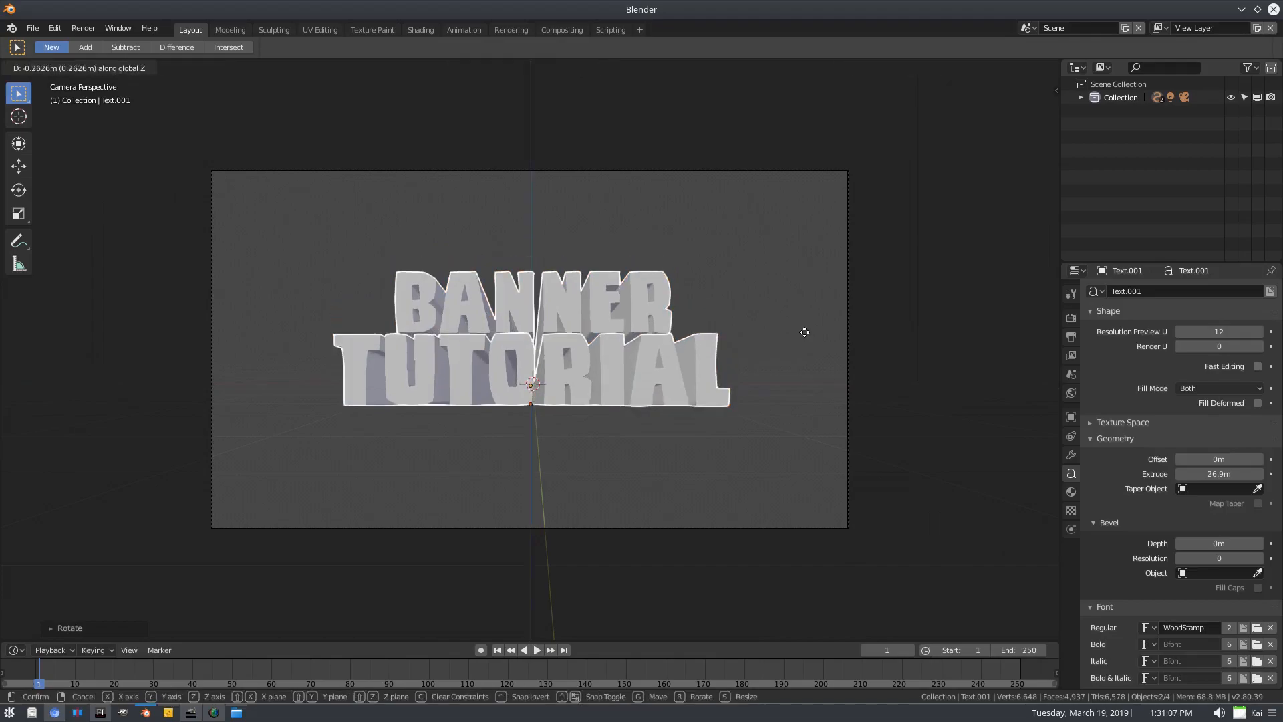
left_click(868, 354)
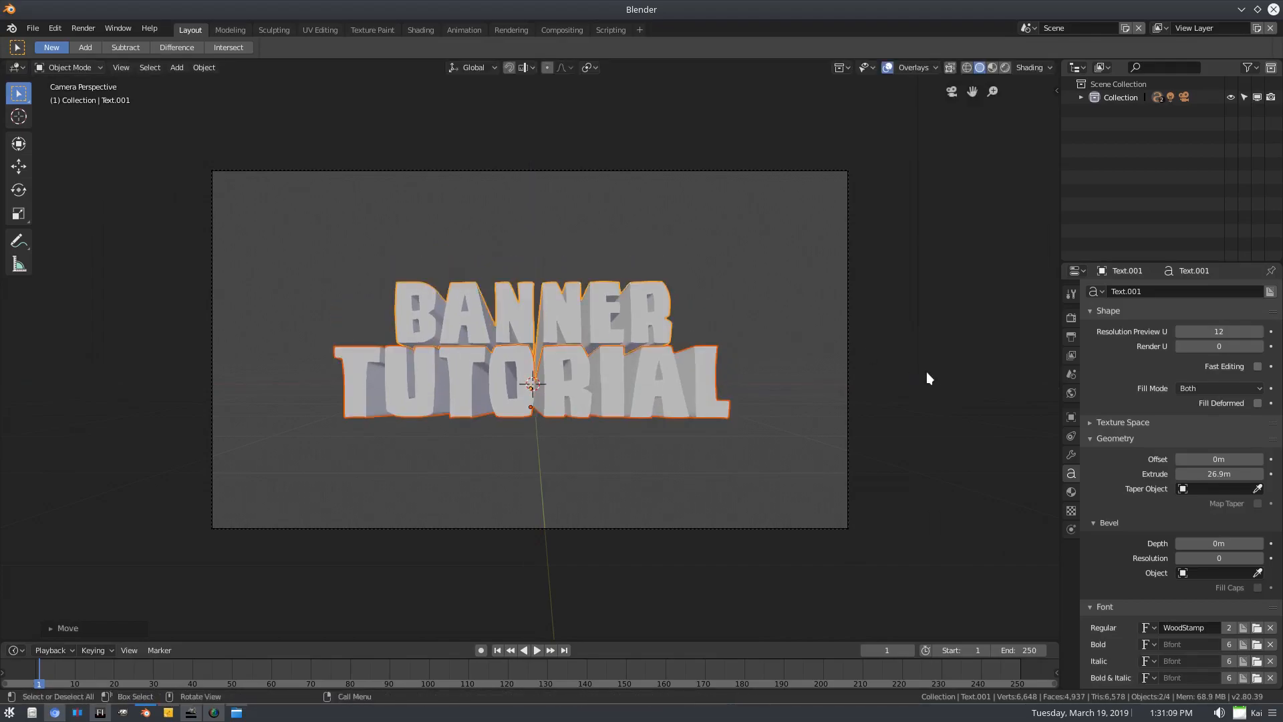
Open the material settings of the BANNER text and switch the viewport to rendered shading
left_click(848, 405)
scroll(835, 414, "down", 4)
scroll(799, 432, "up", 5)
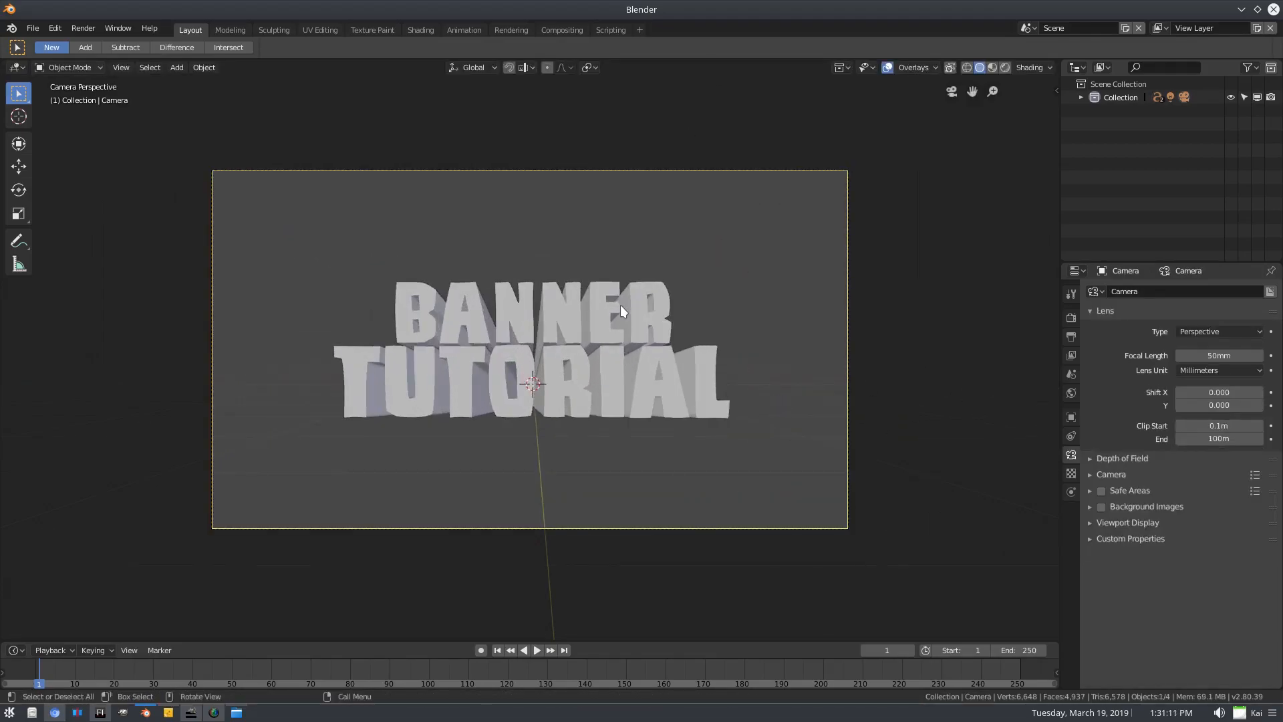
left_click(622, 308)
left_click(1070, 493)
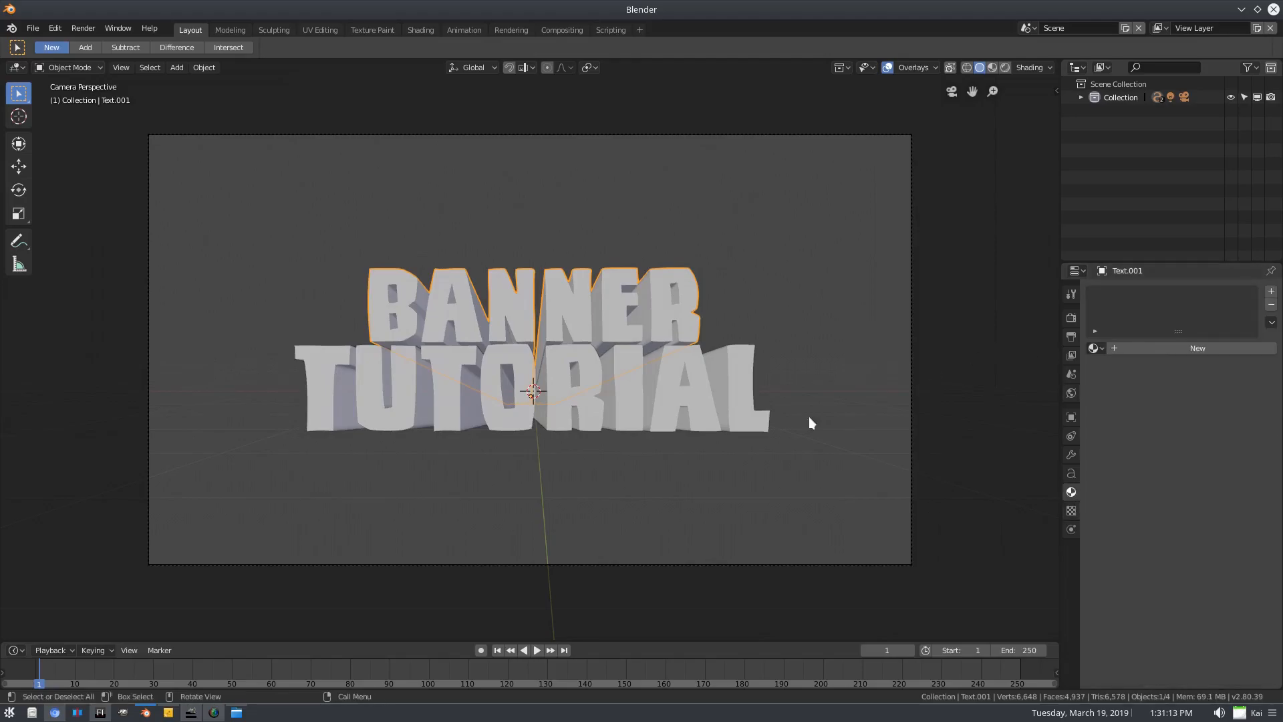
left_click(1005, 68)
Select the point light and move it forward toward the front of the texts
mouse_move(585, 344)
middle_mouse_down()
mouse_move(555, 357)
mouse_move(480, 258)
middle_mouse_up()
scroll(264, 510, "down", 3)
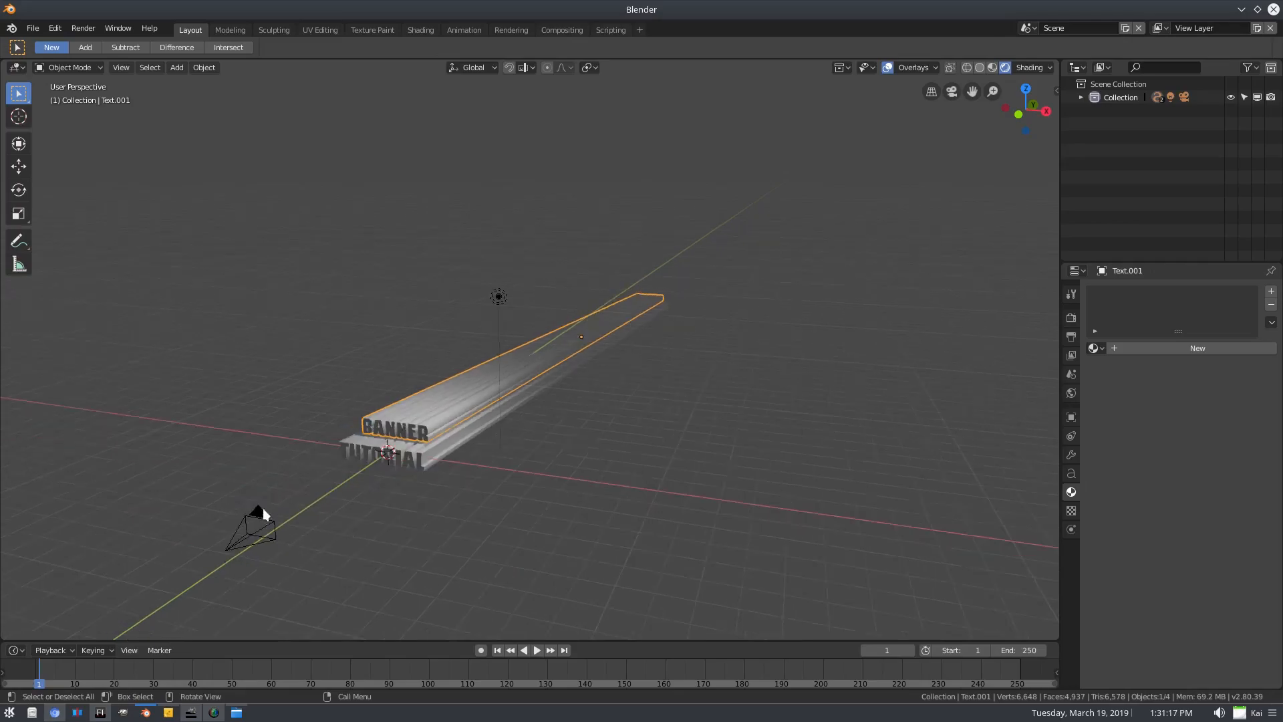
left_click(262, 520)
key("KP_Decimal")
scroll(741, 348, "down", 2)
middle_click_drag(750, 332, 683, 207)
left_click(719, 81)
middle_click_drag(719, 81, 777, 146)
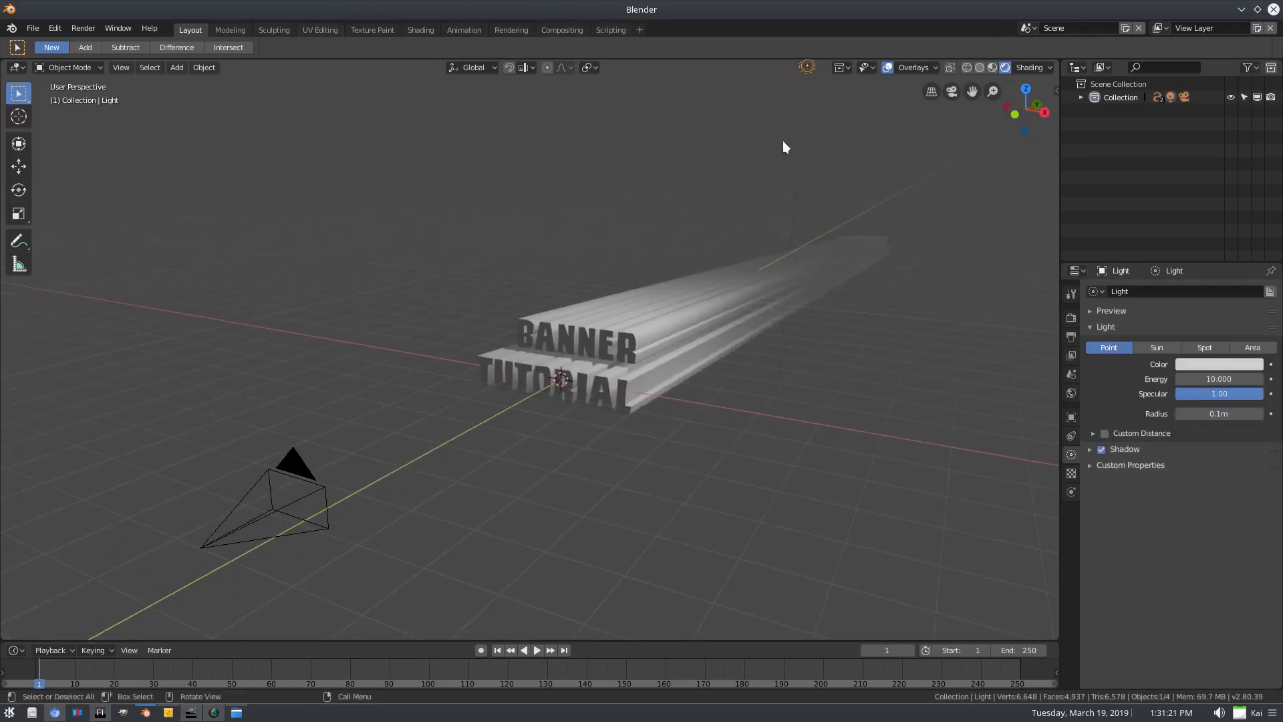
key("g")
left_click(616, 209)
Show the light's transform values and reset its X and Y location to 0 m
mouse_move(616, 210)
middle_mouse_down()
mouse_move(709, 258)
mouse_move(375, 243)
mouse_move(602, 201)
middle_mouse_up()
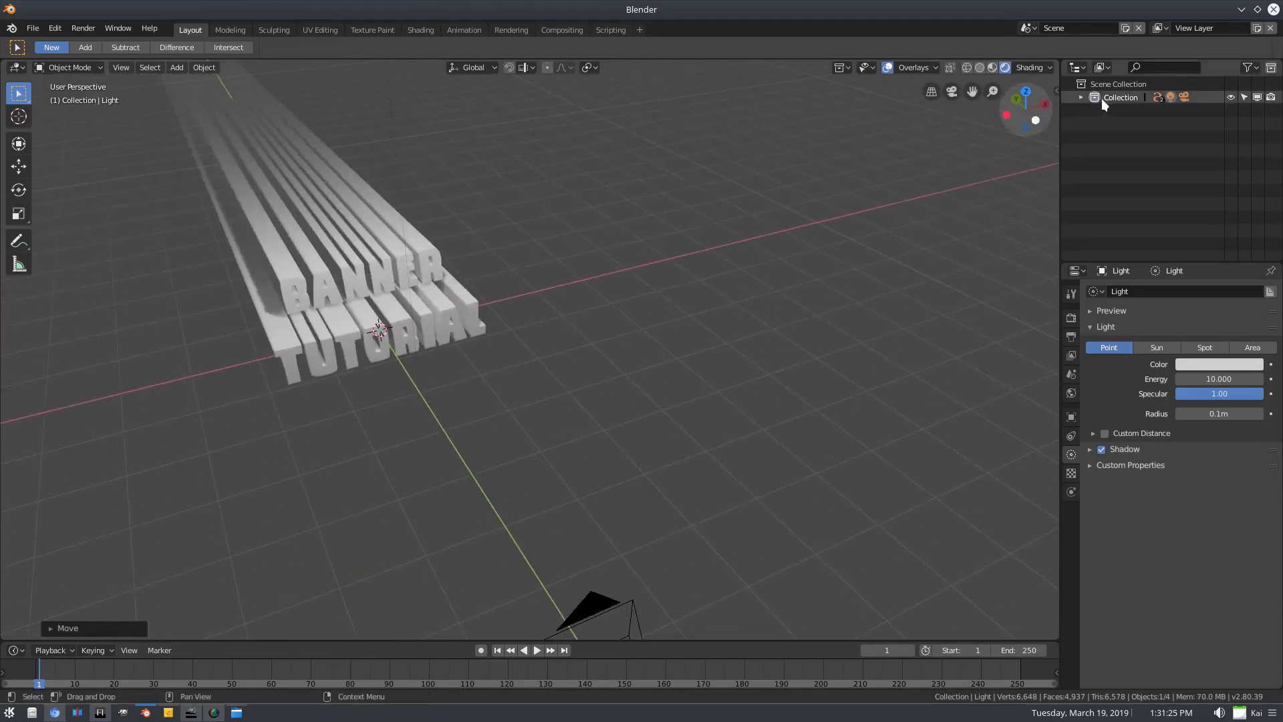
left_click(1054, 88)
middle_click_drag(573, 354, 635, 347)
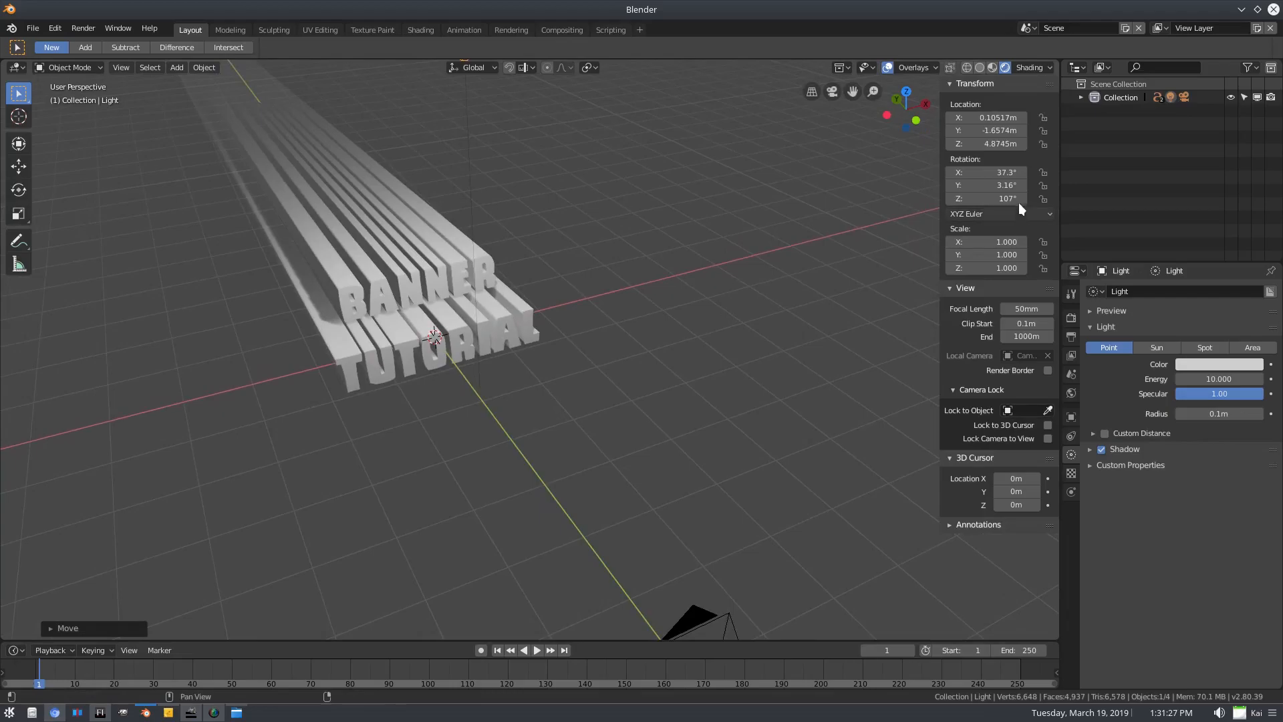
key("BackSpace")
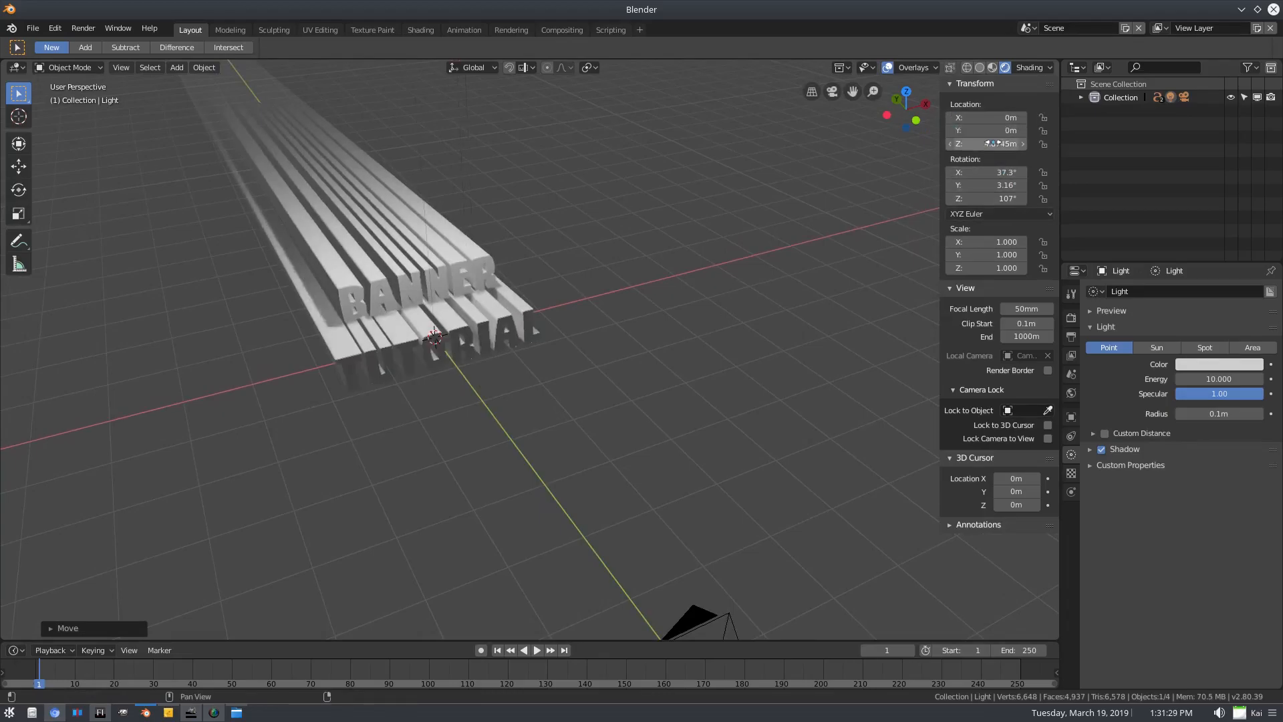
key("BackSpace")
Lower the light along Z to about 2.81 m and move it along Y to about -3.15 m
key("g")
key("z")
left_click(643, 231)
key("g")
key("y")
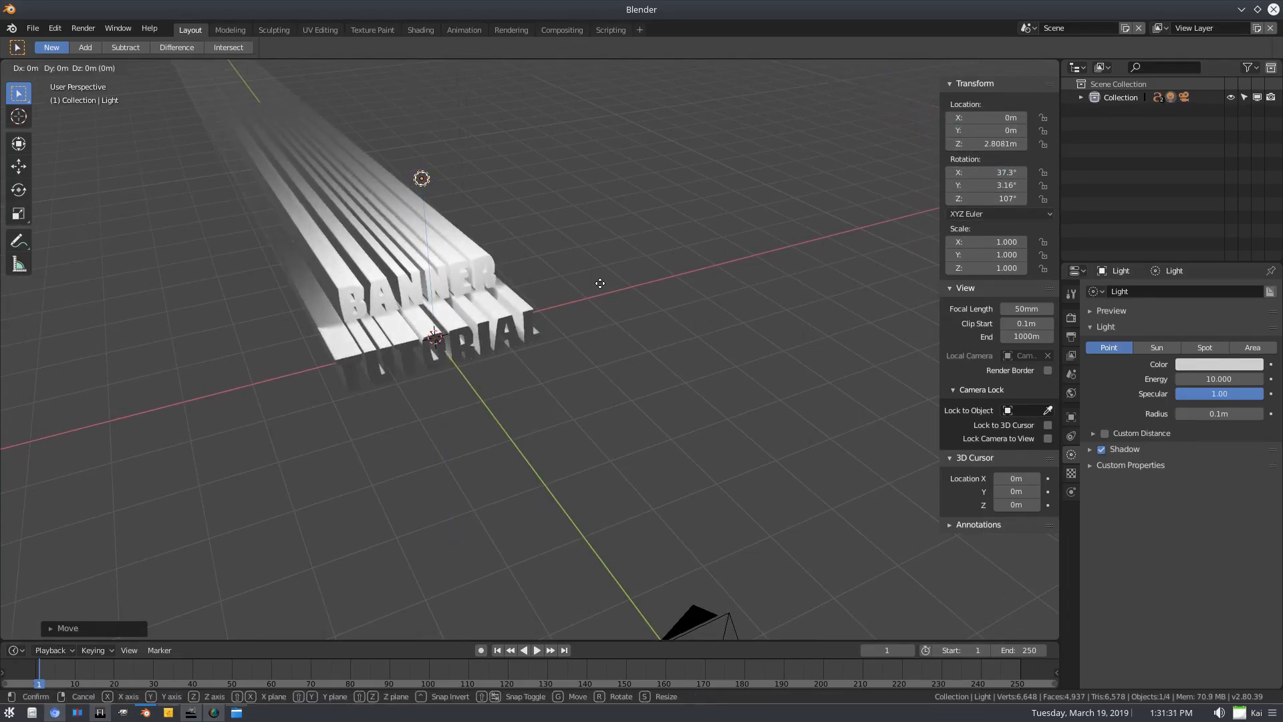
left_click(658, 411)
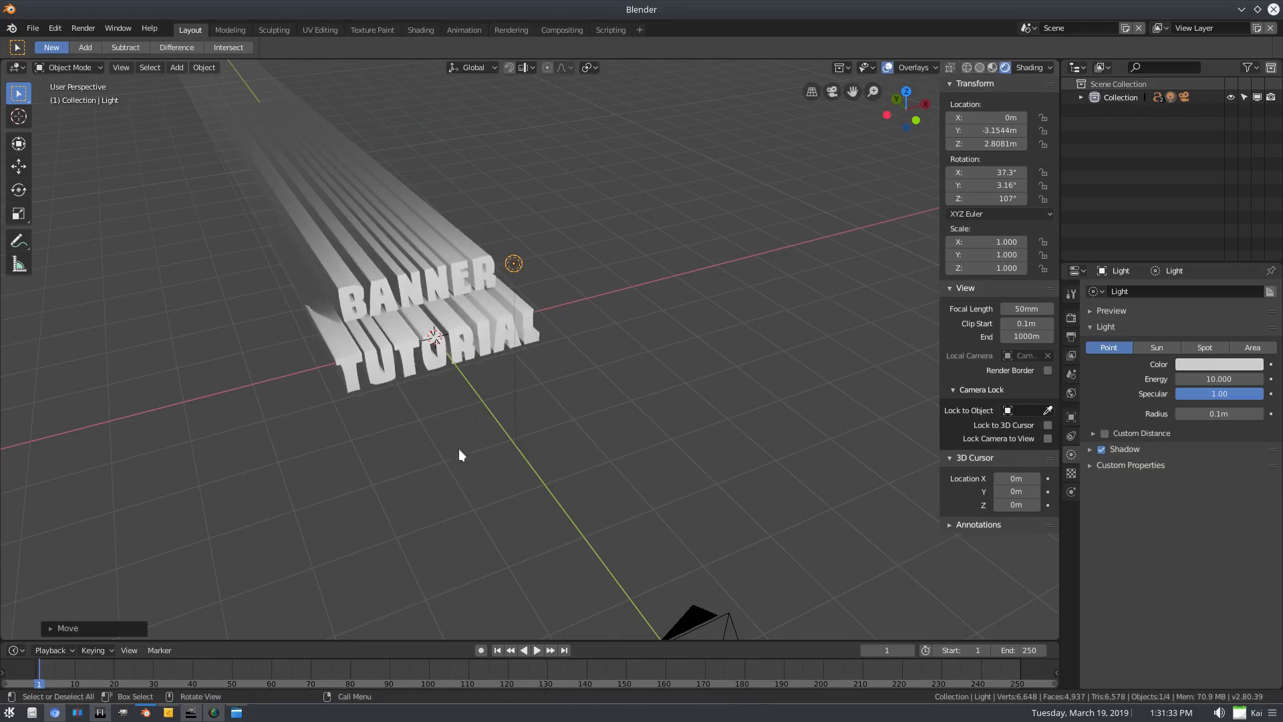
Raise the light along Z to about 2.96 m and look through the camera
key("g")
key("z")
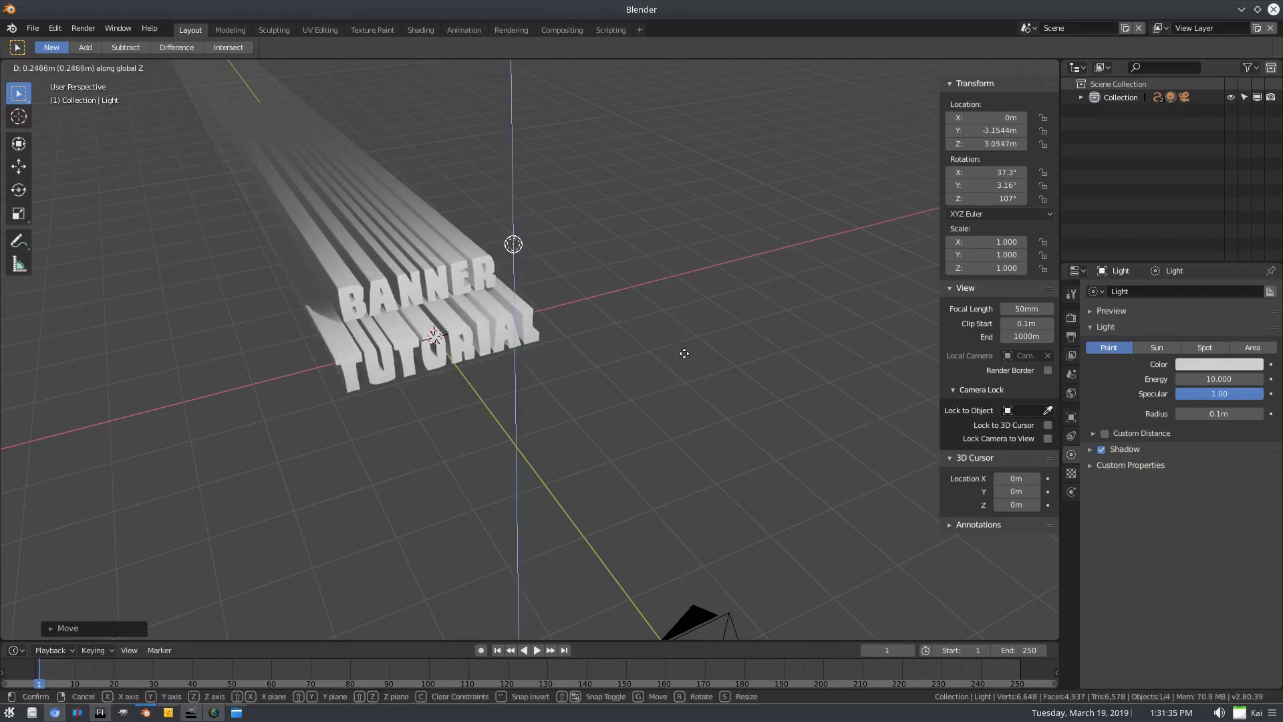
left_click(423, 270)
key("KP_0")
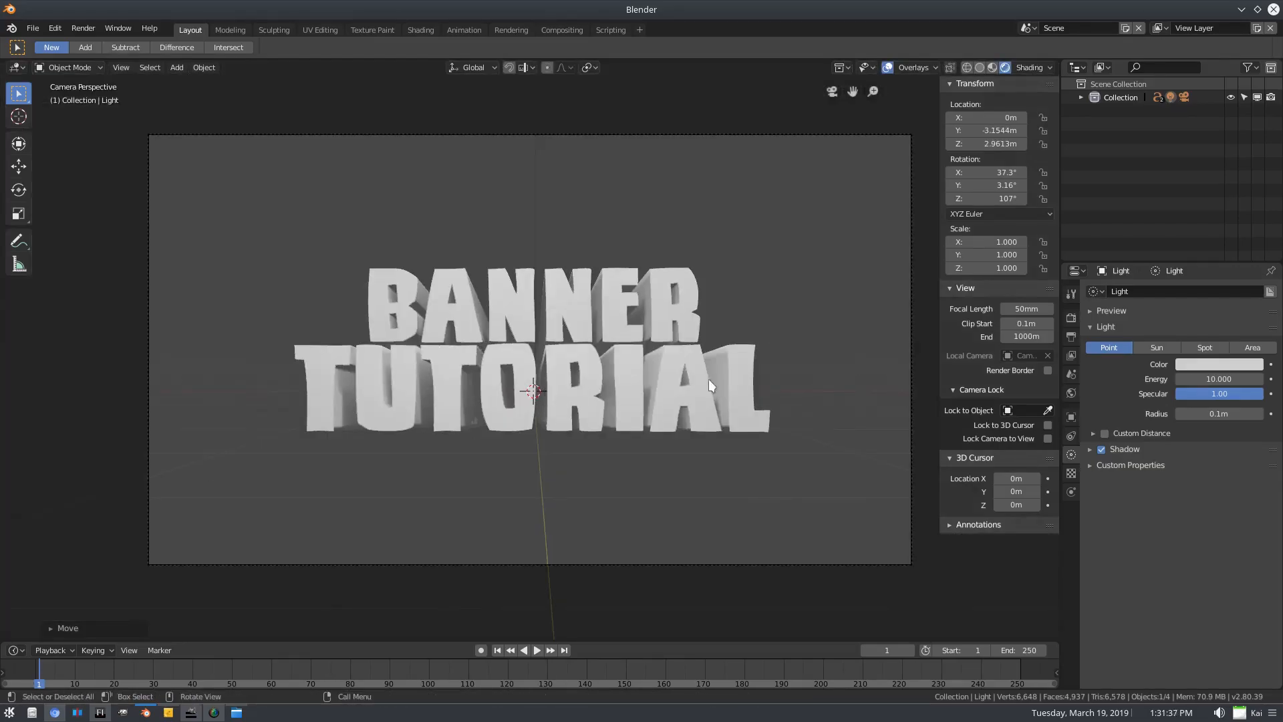
Change the point light to an Area light and reset its X, Y and Z rotation to 0°
middle_click_drag(621, 364, 668, 454)
left_click(1247, 346)
middle_click_drag(359, 307, 922, 287)
key("BackSpace")
key("BackSpace")
middle_click_drag(639, 349, 779, 544, "shift")
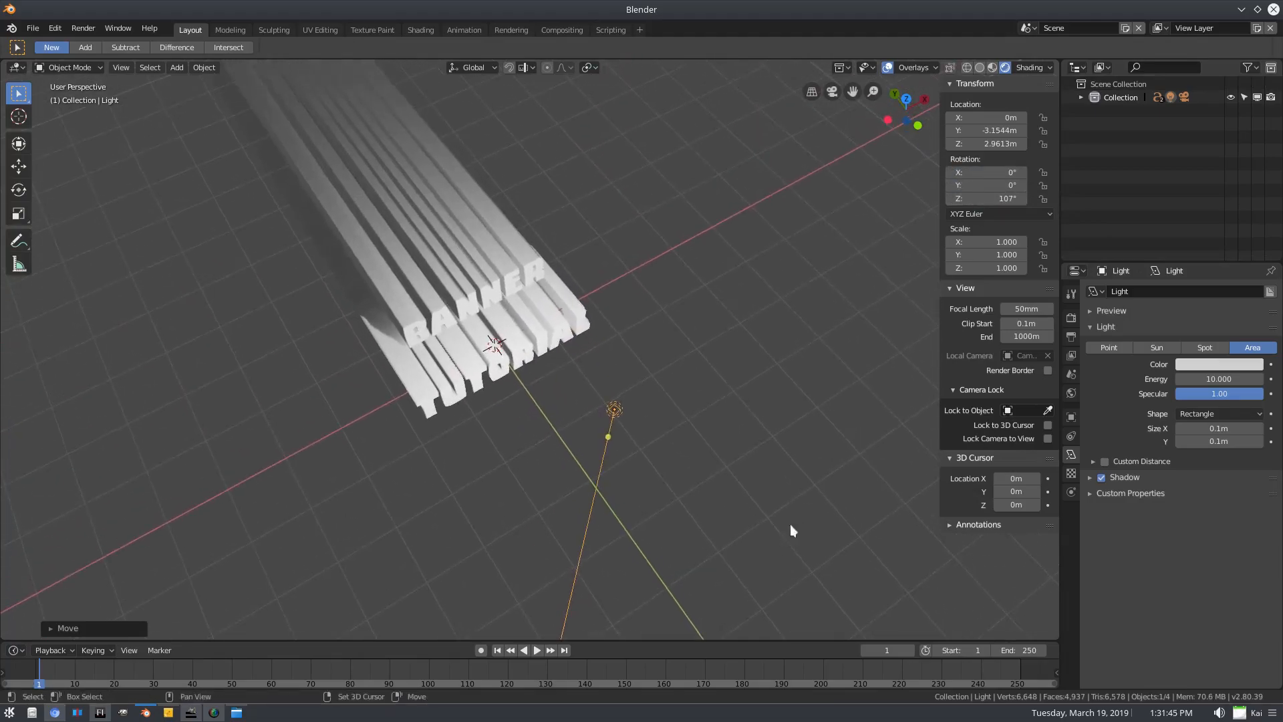
type("0-")
key("Return")
double_click(982, 198)
type("0")
key("Return")
Rotate the area light about the X axis to about 45° so it faces the texts
scroll(673, 429, "down", 1)
middle_click_drag(674, 429, 672, 420)
key("r")
key("x")
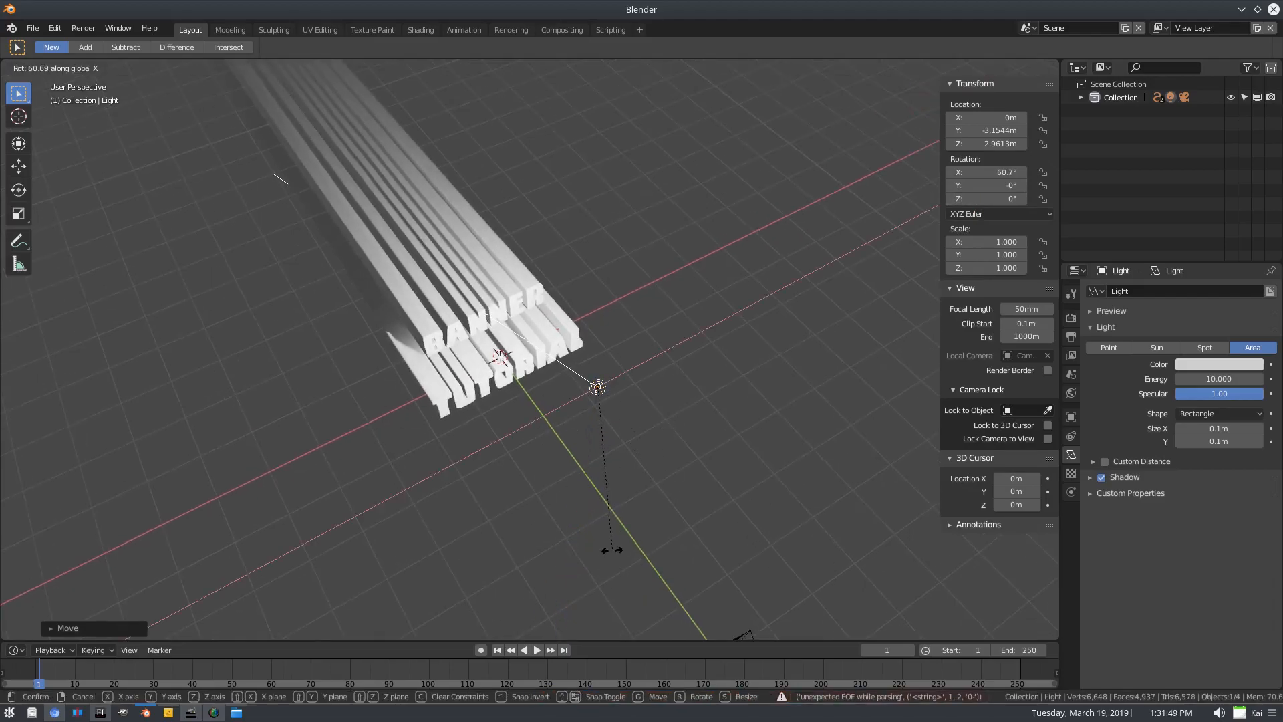
left_click(651, 530)
Set the area light's shape to Square and its size to about 10.5 m
middle_click_drag(651, 530, 860, 408)
left_click(1196, 412)
left_click(1204, 397)
left_click_drag(1216, 428, 1250, 427)
Duplicate the area light and lower the copy along Z to about -2.16 m, below the texts
middle_click_drag(530, 463, 587, 340)
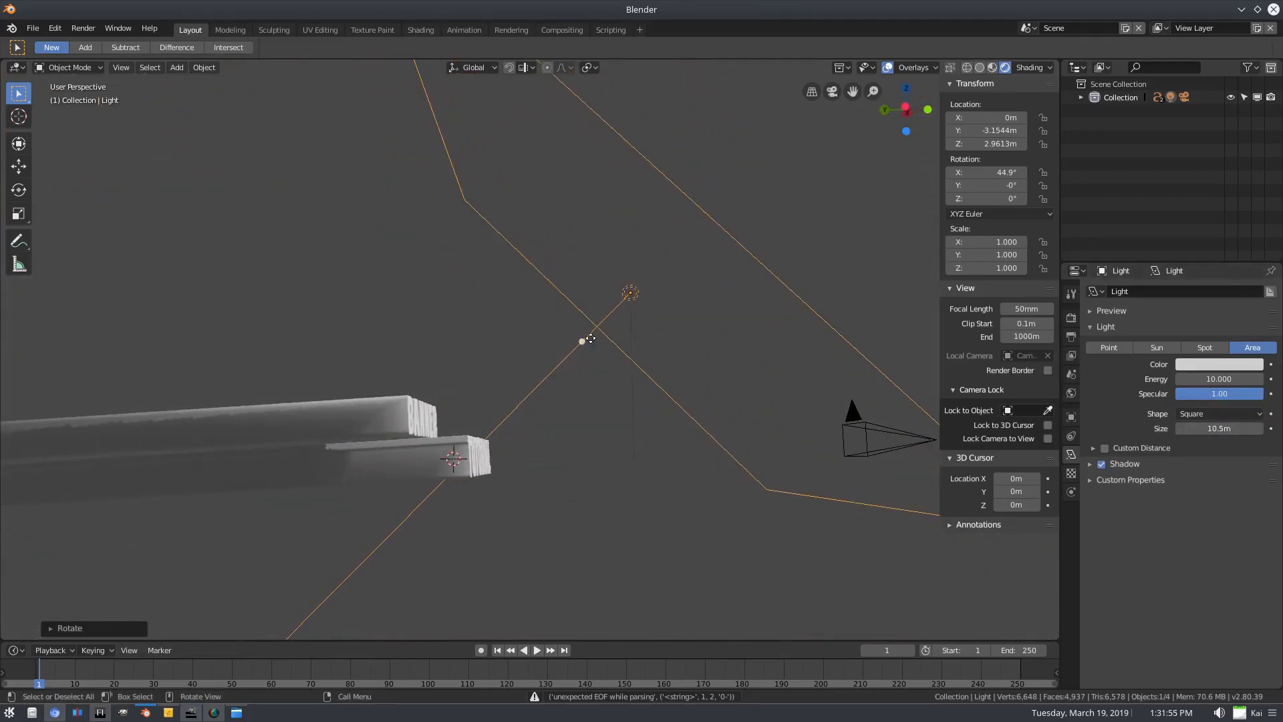
key("shift+d")
key("z")
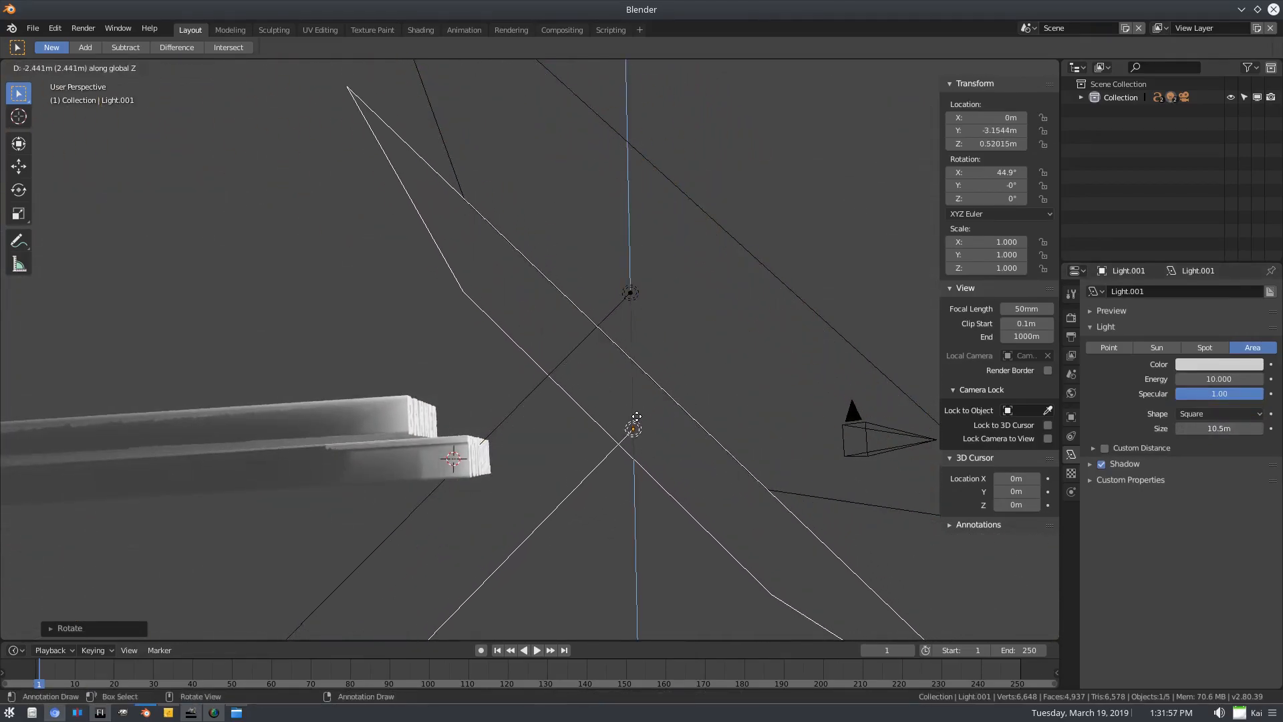
left_click(634, 587)
Rotate the lower light about X toward the underside of the texts and move it along Y to about 0.57 m
key("r")
key("x")
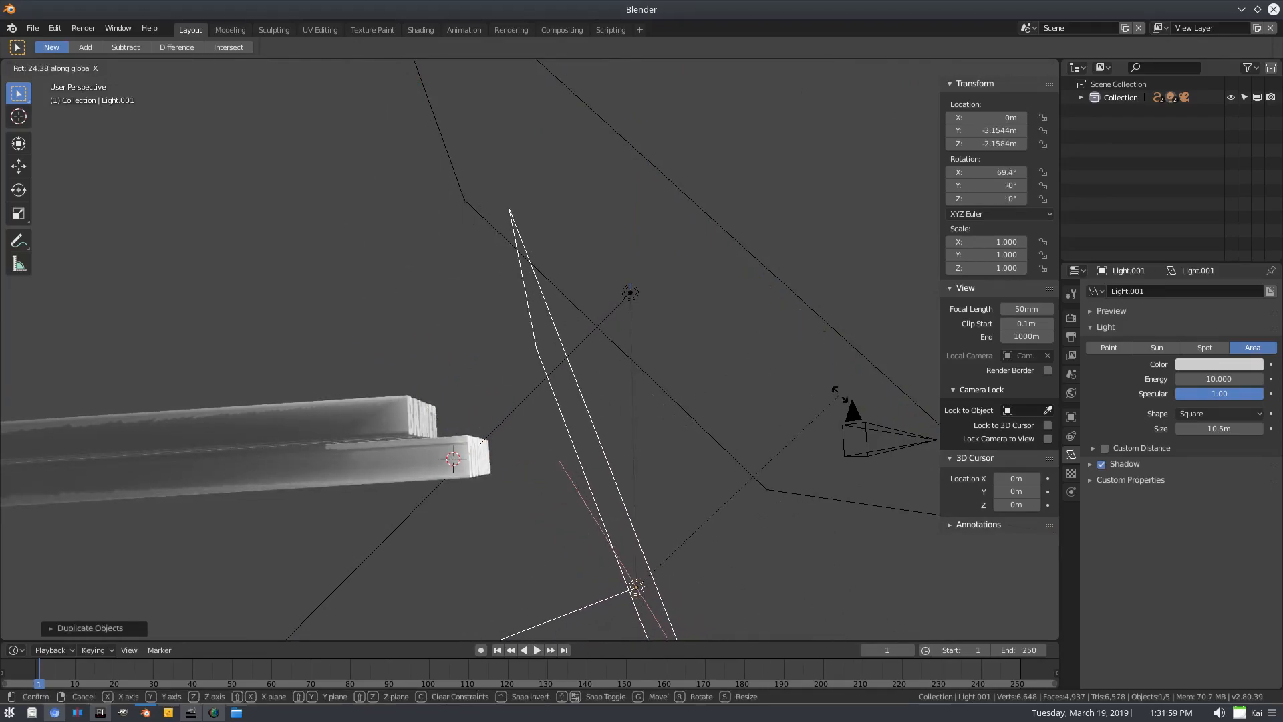
left_click(678, 220)
key("g")
key("y")
left_click(573, 288)
Rotate the lower light about X to about 178° and look through the camera
key("r")
key("z")
key("x")
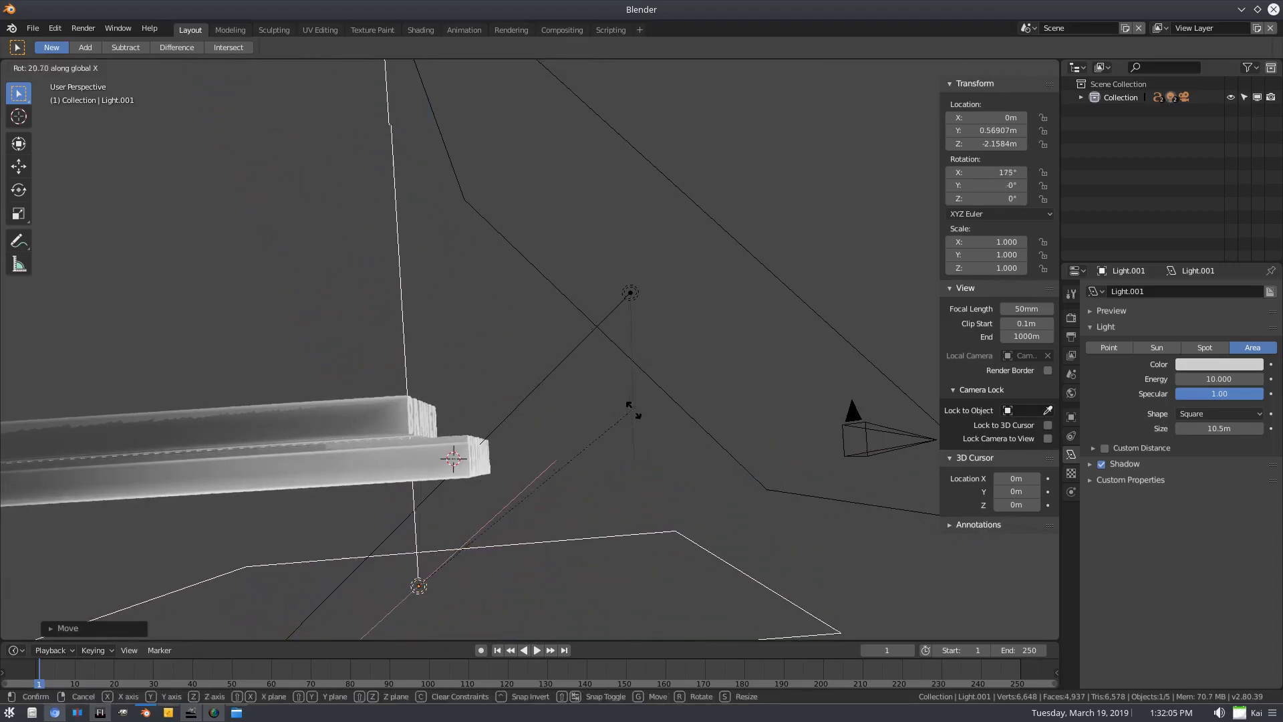
left_click(631, 426)
key("KP_0")
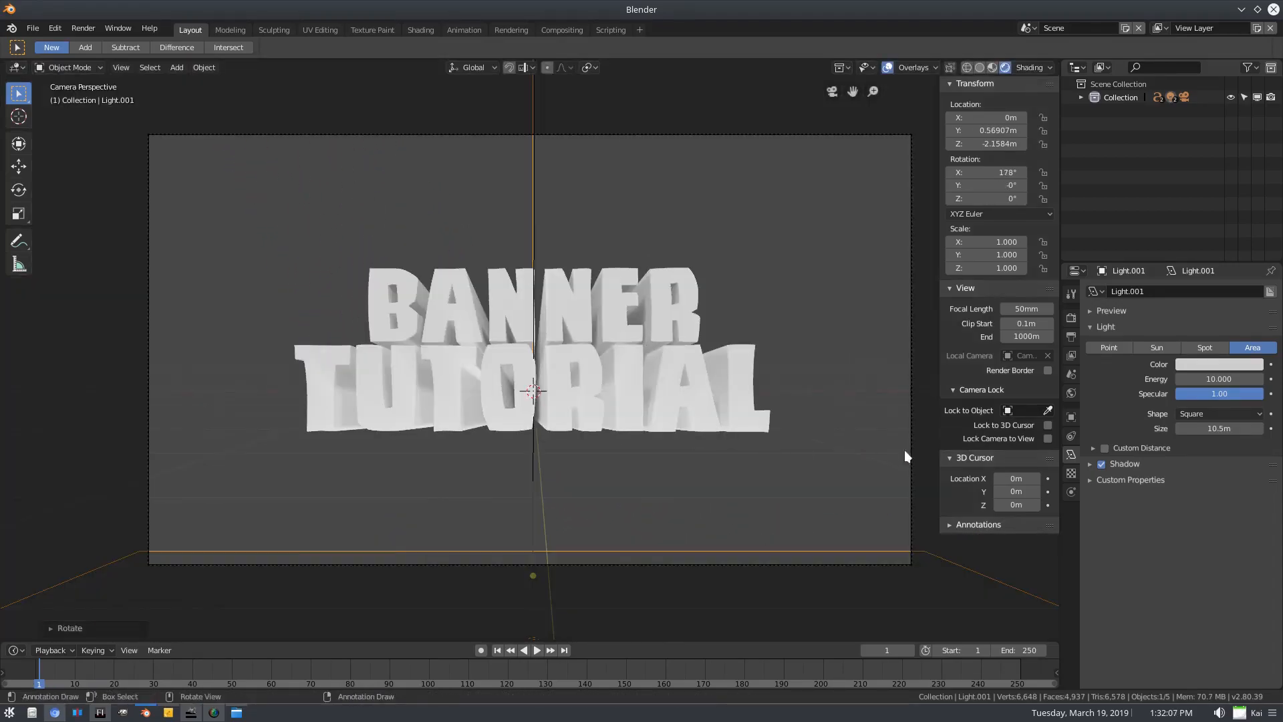
Color the lower area light blue and duplicate it in place twice
left_click(1206, 367)
left_click_drag(1221, 203, 1209, 186)
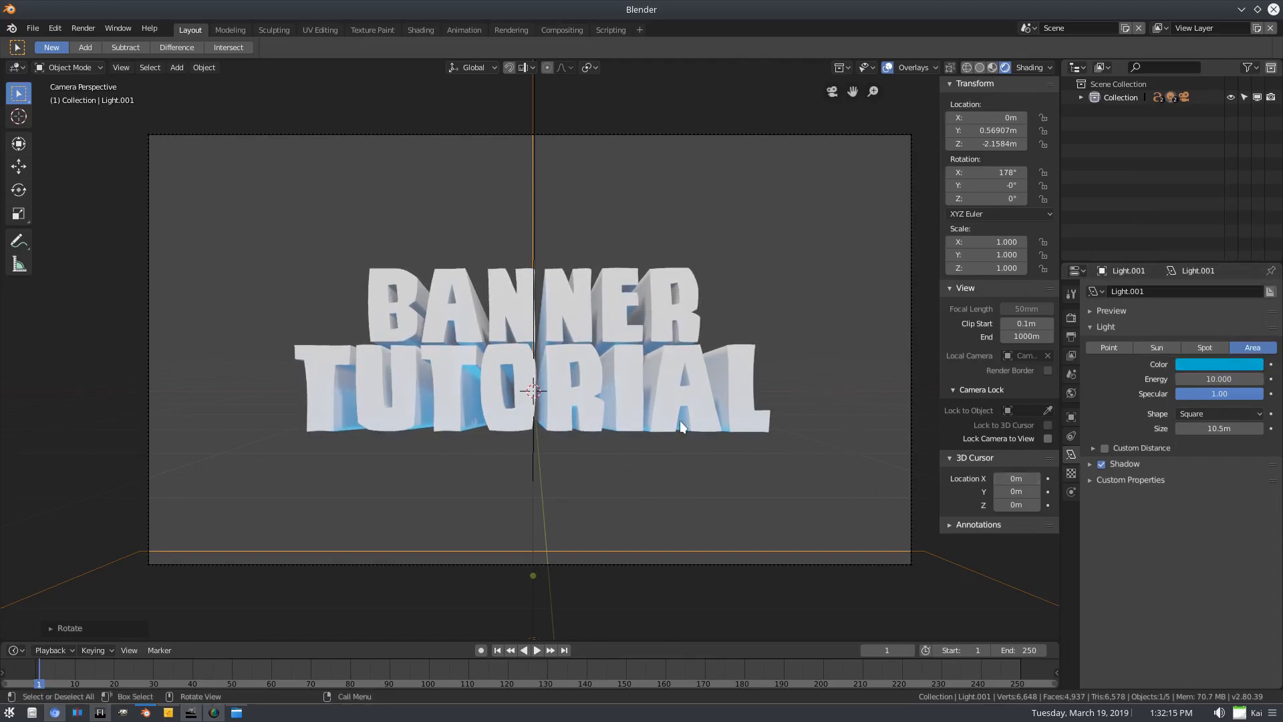
key("shift+d")
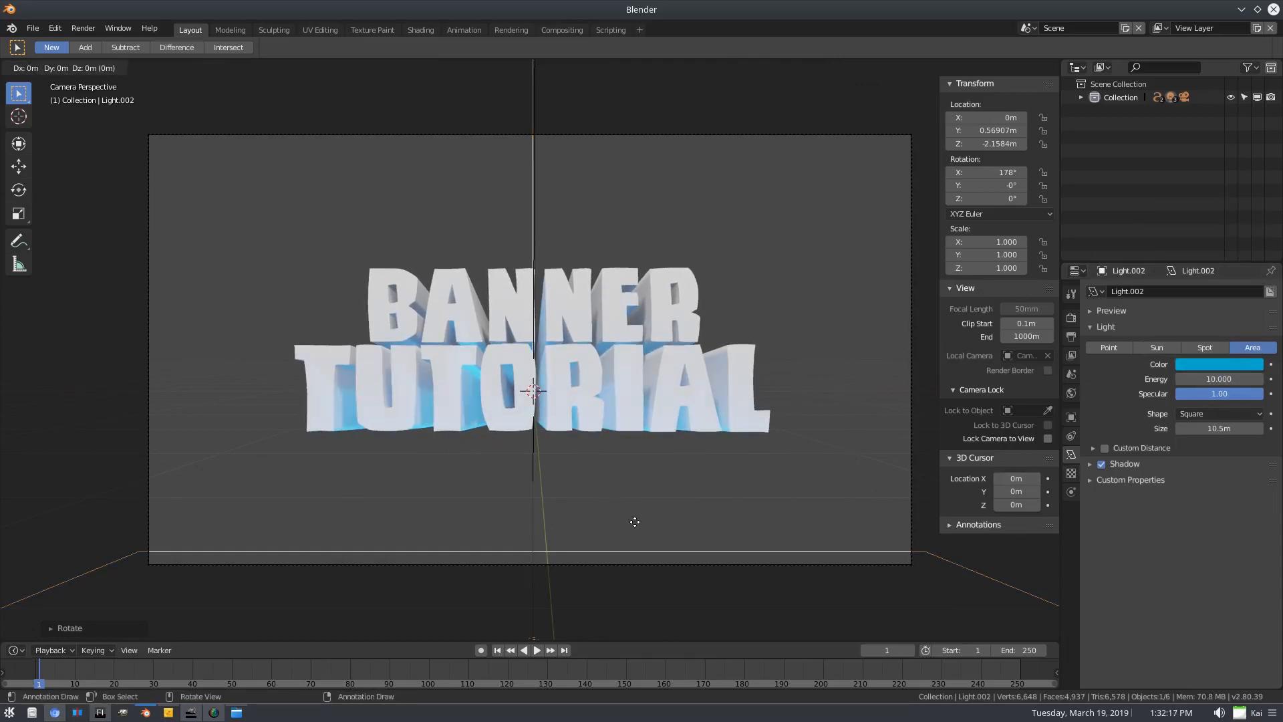
right_click(635, 521)
key("shift+d")
right_click(635, 521)
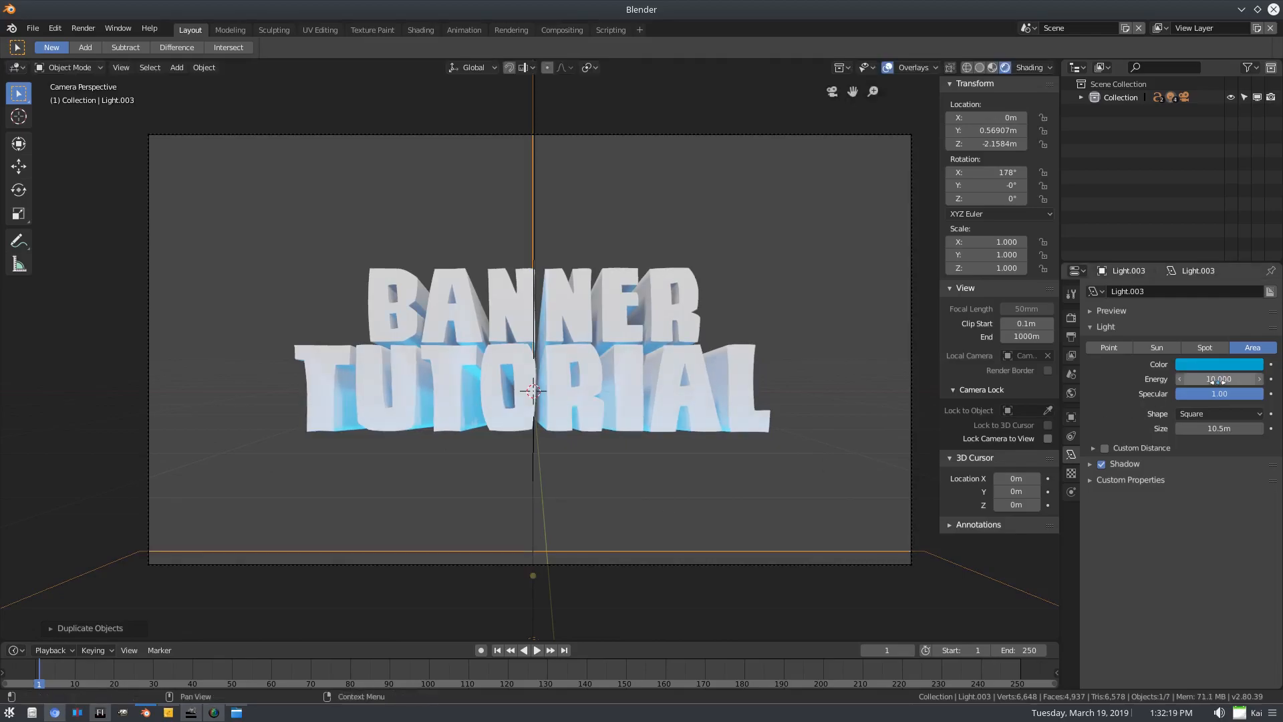
Move the newest blue light along Y to about 10.96 m and down along Z to about -2.58 m, then return to the camera view
middle_click_drag(320, 482, 540, 436)
key("g")
key("y")
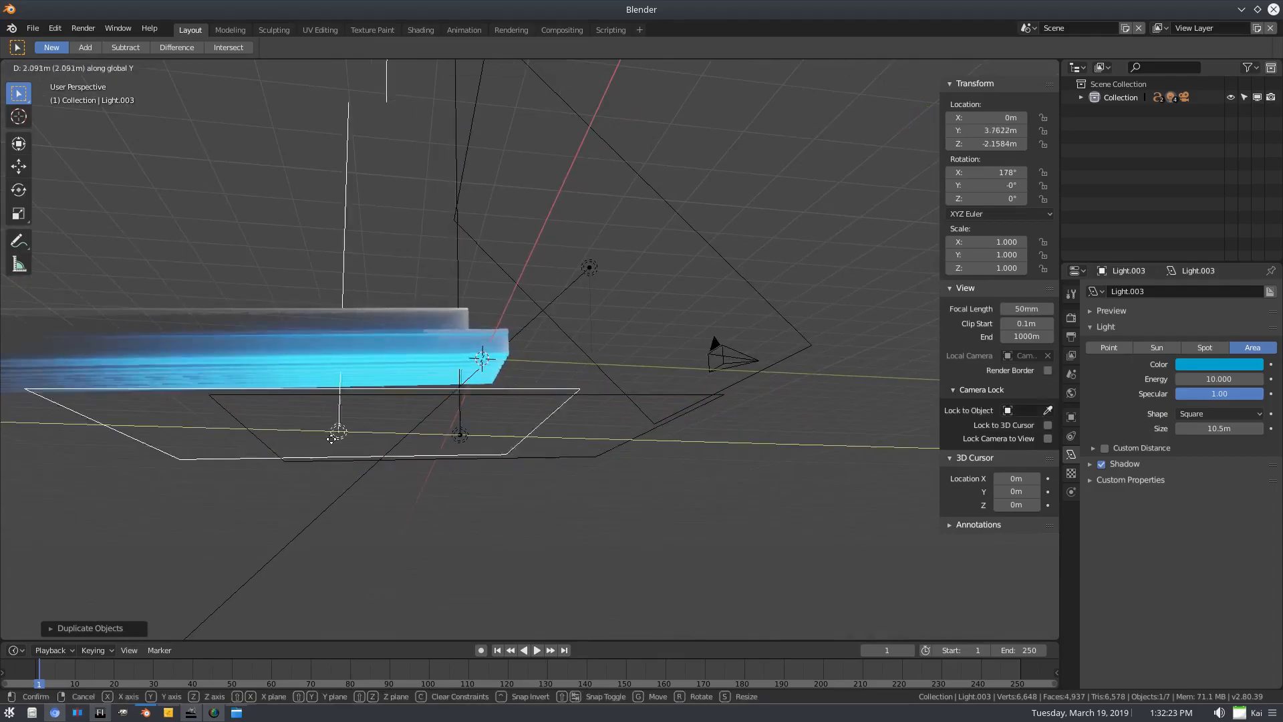
key("z")
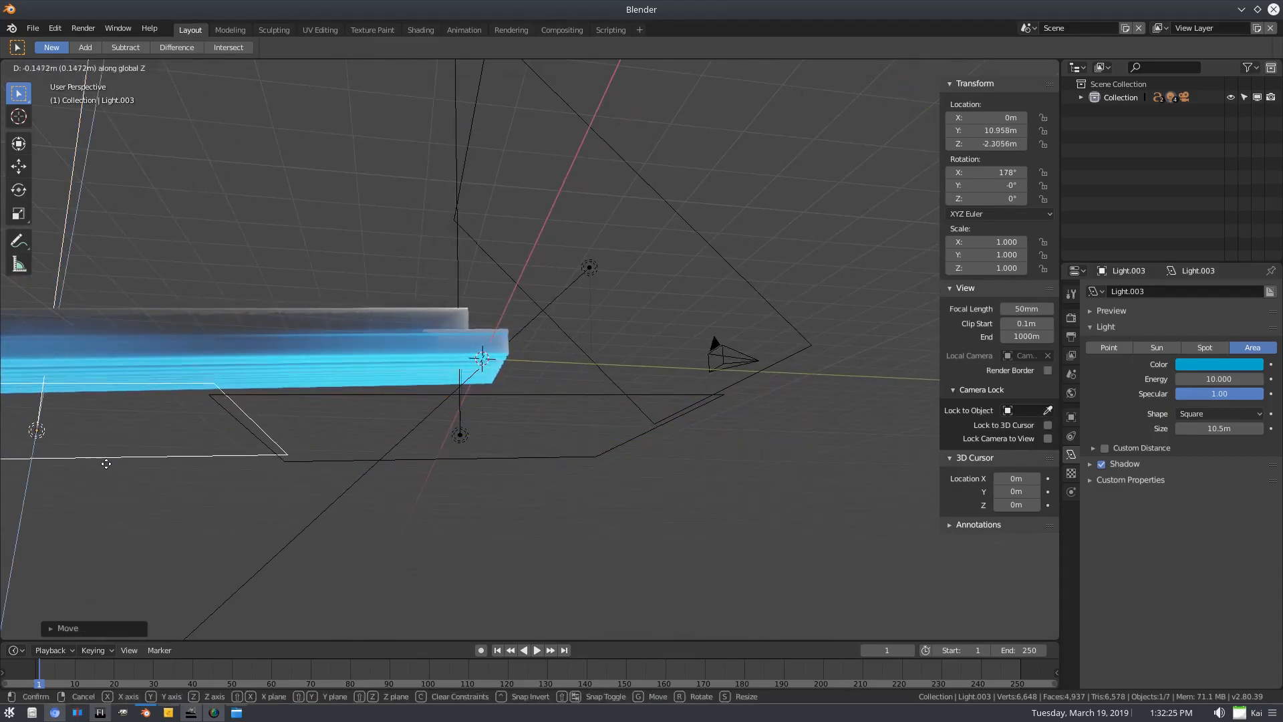
left_click(123, 472)
middle_click_drag(122, 472, 287, 444)
key("KP_0")
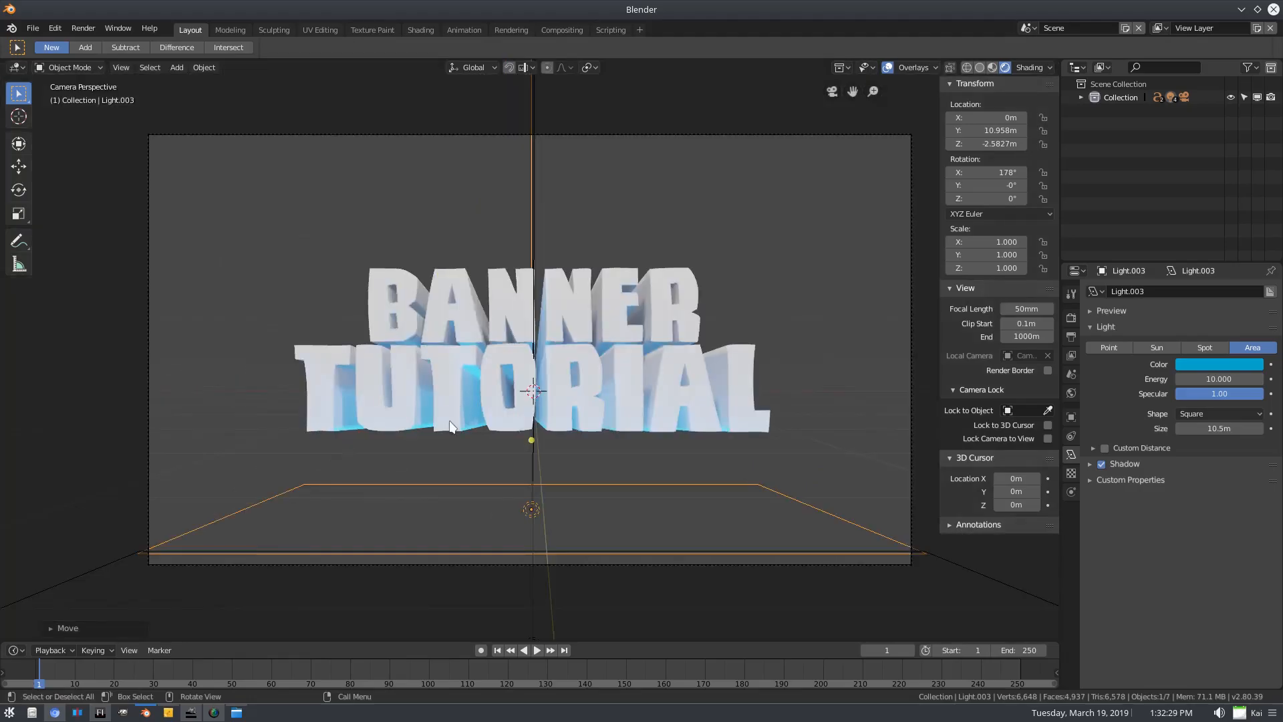
Duplicate the BANNER text and offset the copy slightly sideways, to about -0.20 m in X and 26.55 m in Y
left_click(672, 315)
scroll(671, 315, "up", 2)
middle_click_drag(919, 360, 768, 347)
middle_click_drag(679, 347, 771, 358)
middle_click_drag(482, 354, 683, 364)
key("shift+d")
right_click(688, 362)
key("g")
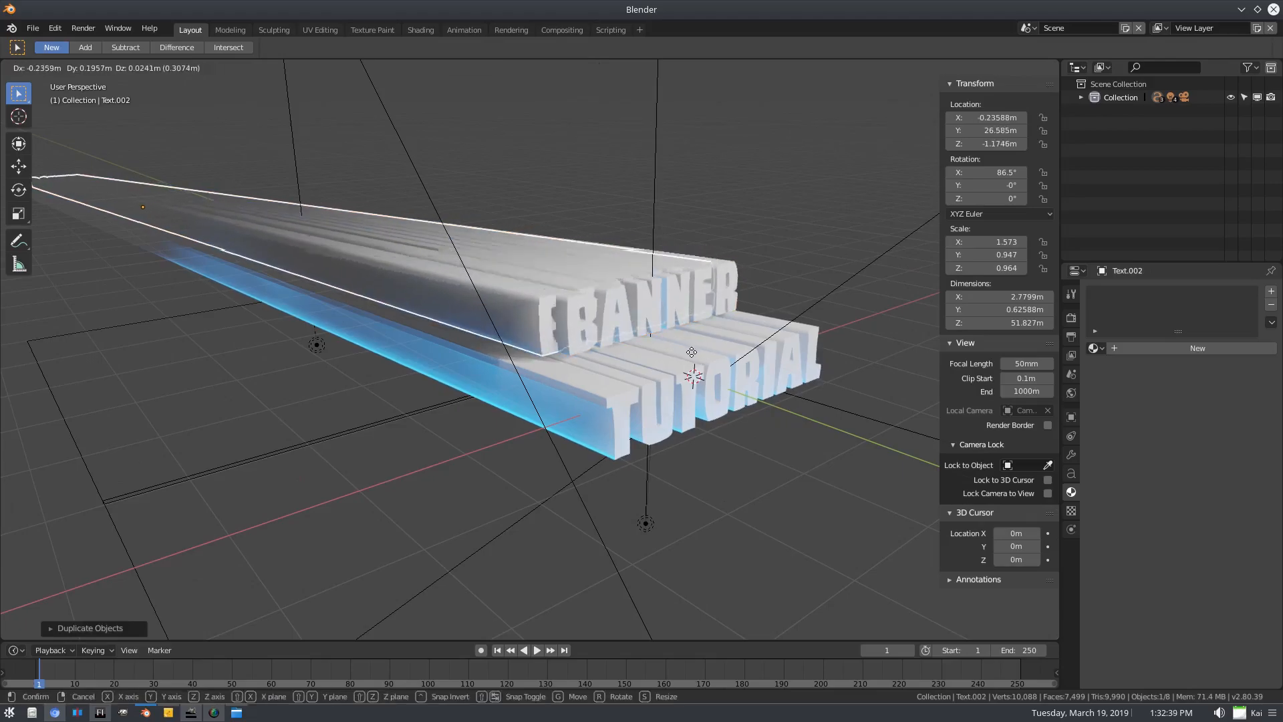
left_click(693, 356)
key("KP_0")
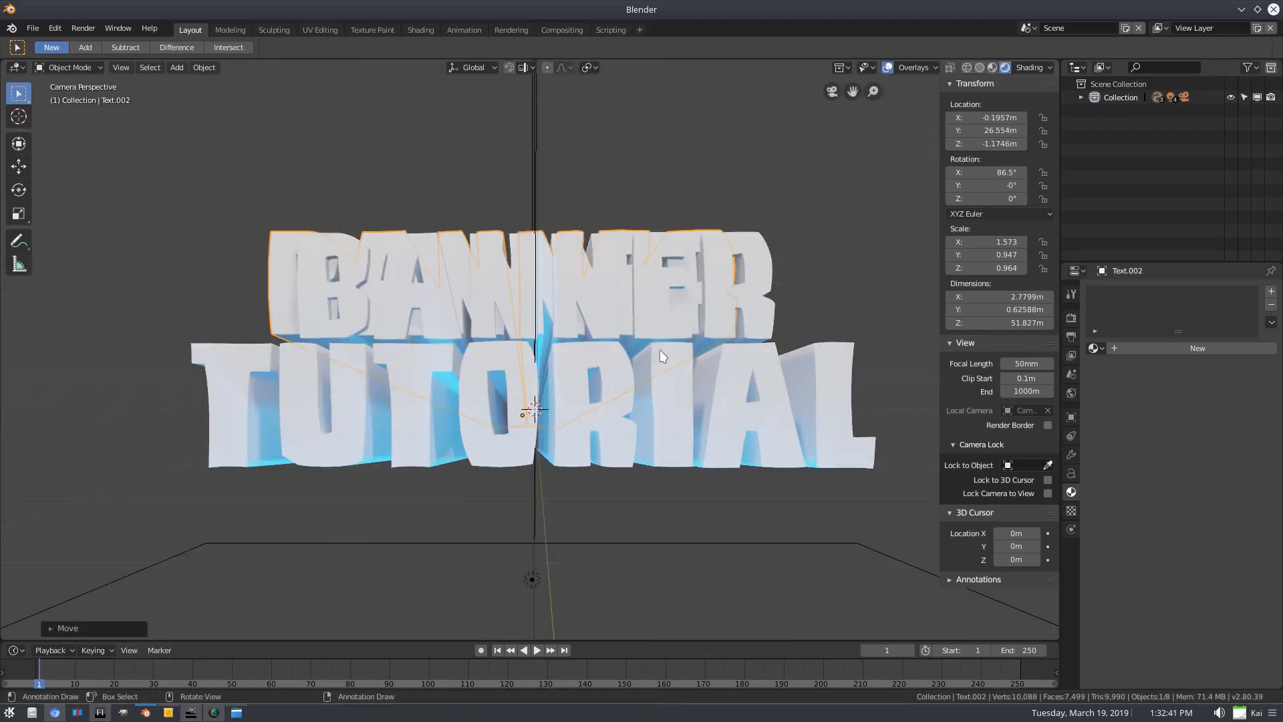
Push the BANNER copy behind the original, to about 26.91 m in Y, and look through the camera
middle_click_drag(611, 319, 628, 328)
key("g")
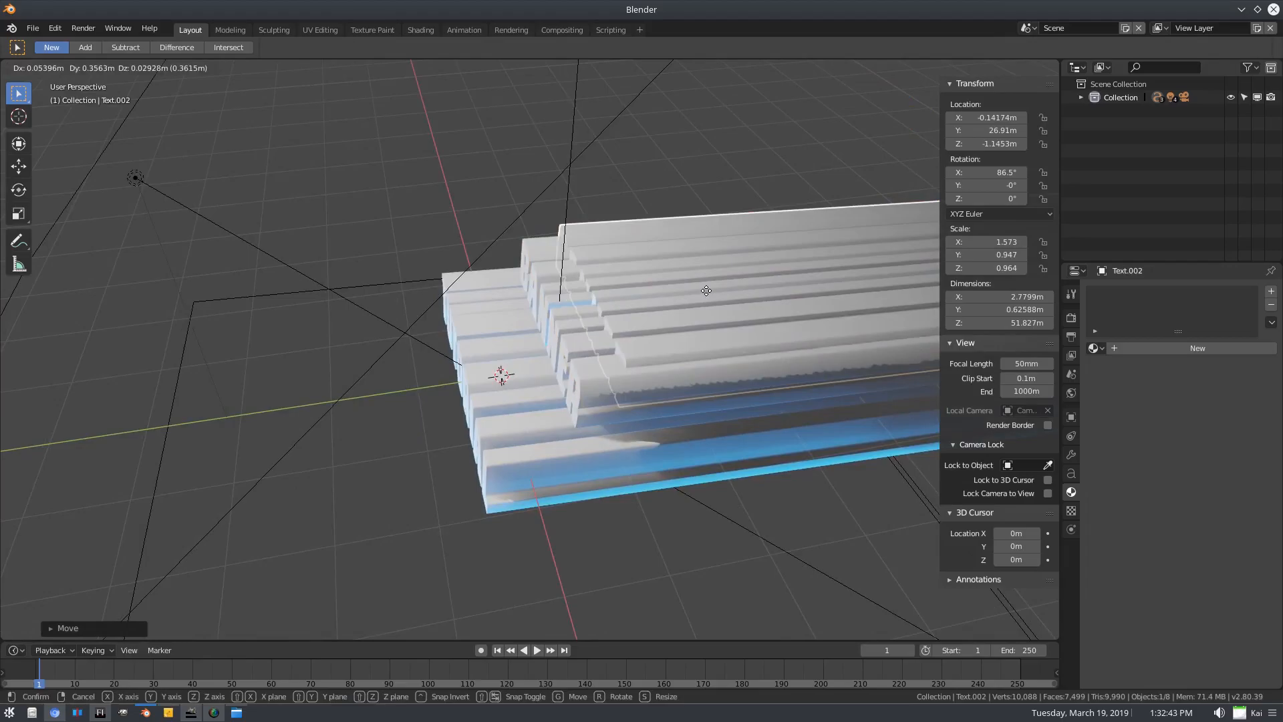
left_click(634, 329)
key("KP_0")
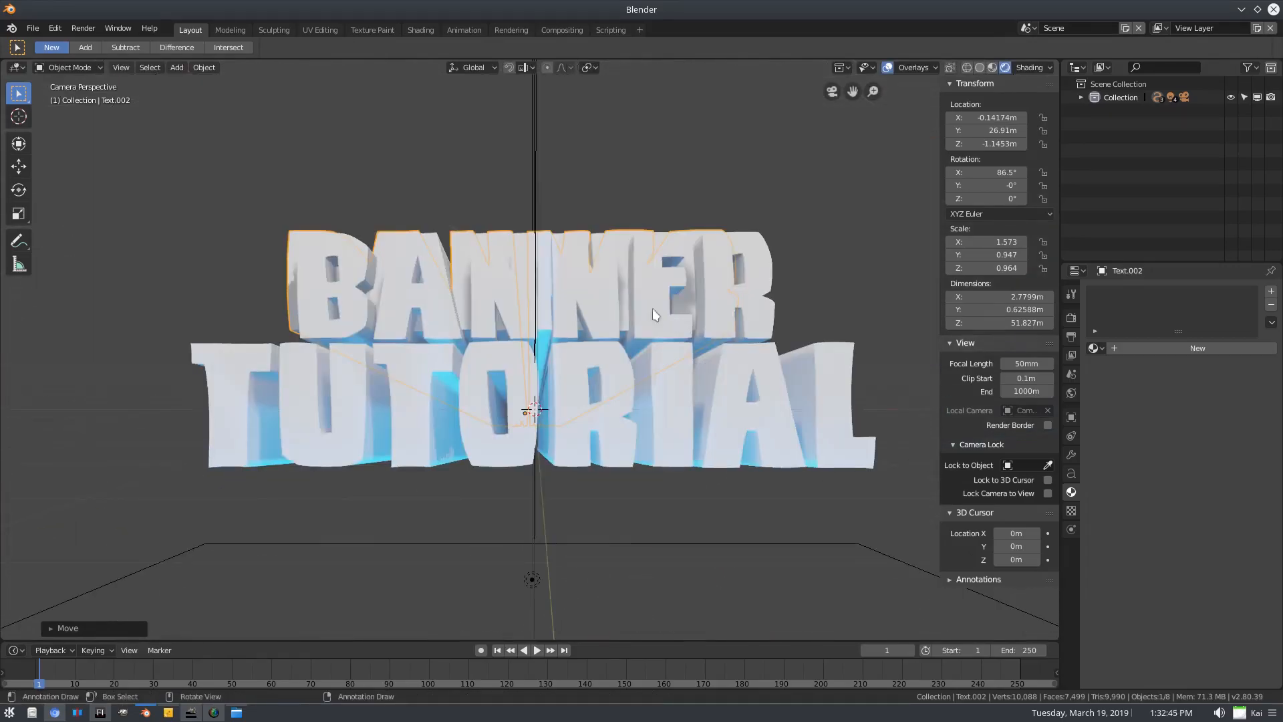
Duplicate the BANNER copy four more times, offsetting each slightly in a different direction around the original word
key("shift+d")
left_click(579, 322)
key("shift+d")
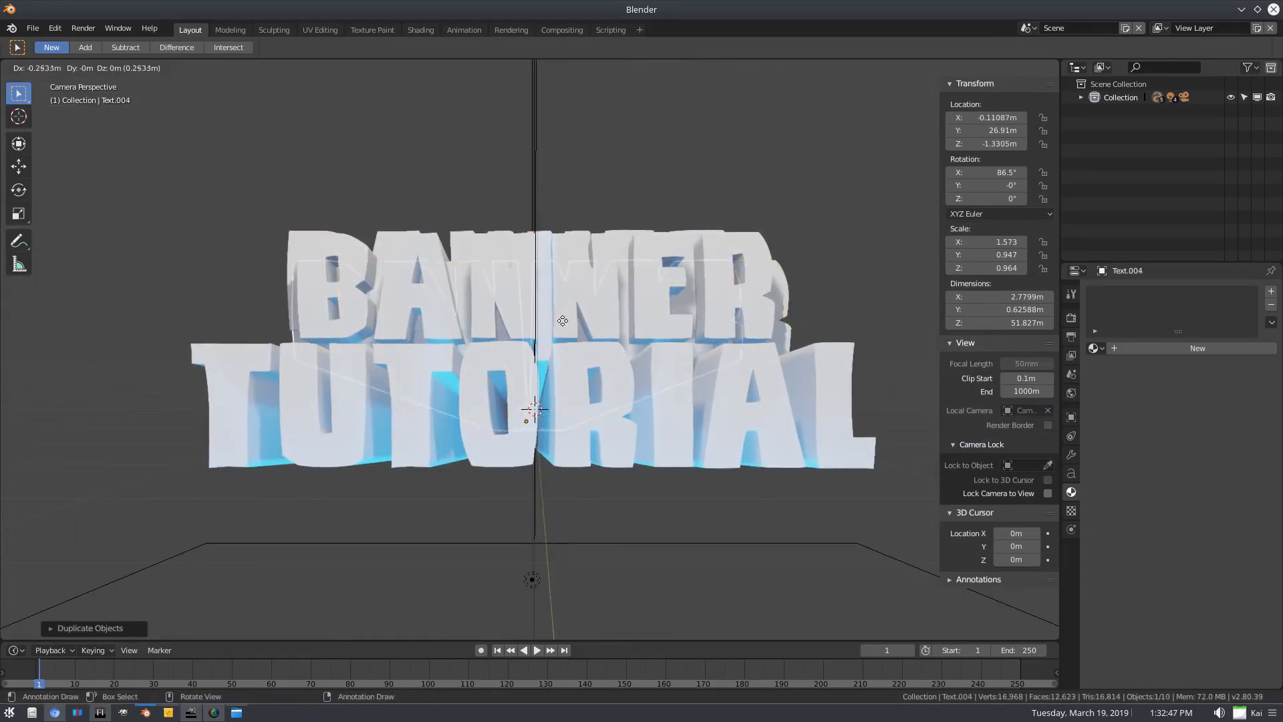
left_click(568, 319)
key("shift+d")
left_click(586, 314)
key("shift+d")
left_click(563, 318)
key("shift+d")
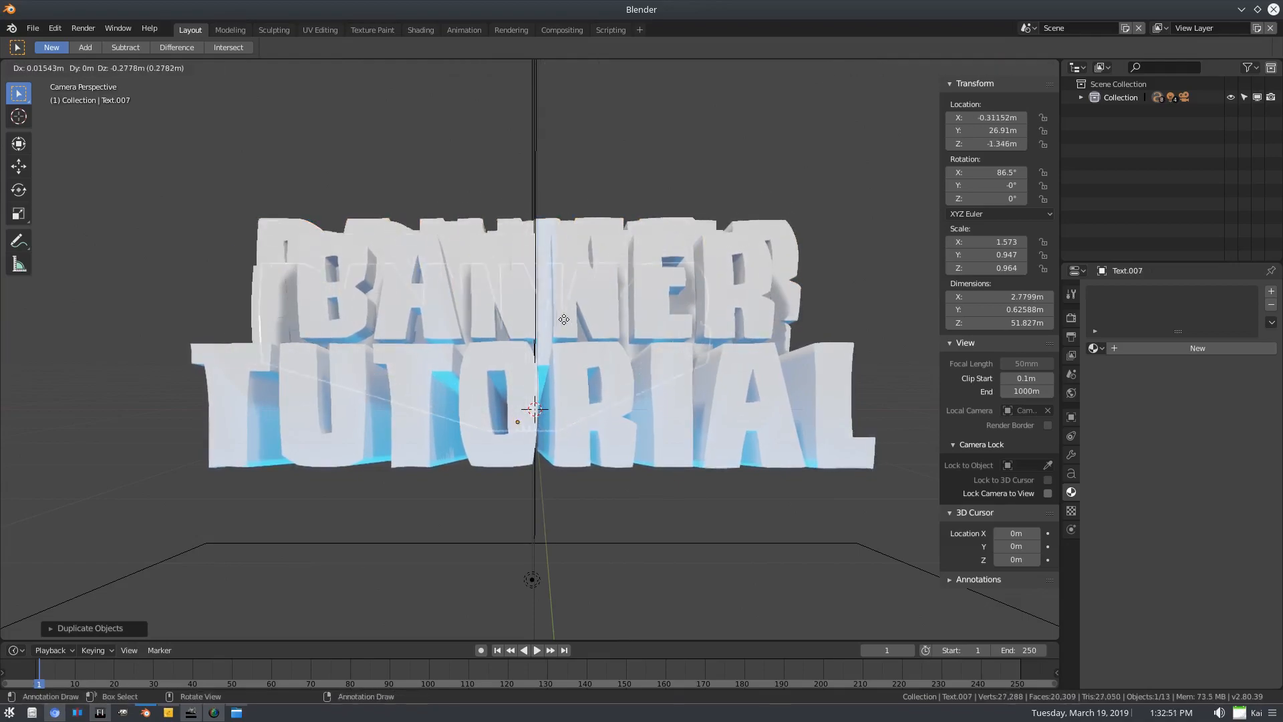
right_click(563, 319)
key("Delete")
Select all five BANNER copies behind the original text
middle_click_drag(575, 316, 407, 317)
middle_click_drag(387, 266, 487, 291, "shift")
left_click(323, 304)
left_click(351, 385, "shift")
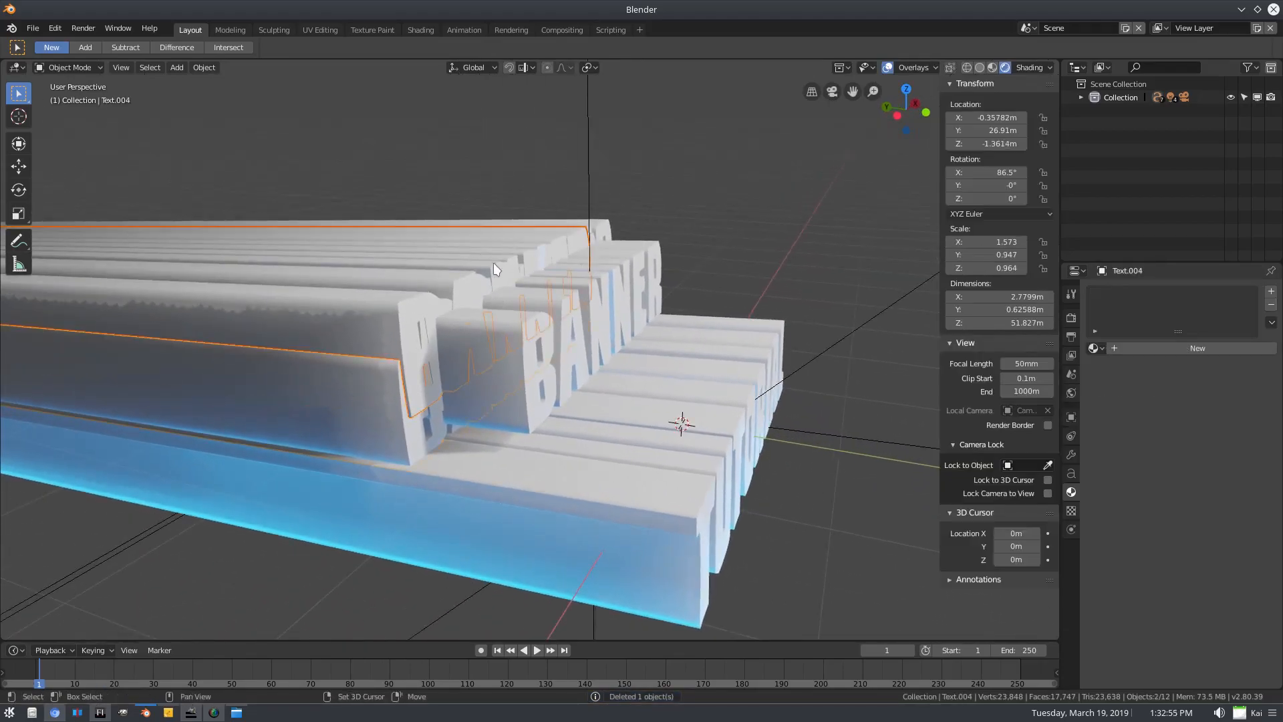
middle_click_drag(566, 224, 521, 361)
left_click(855, 389, "shift")
left_click(793, 377, "shift")
left_click(386, 269, "shift")
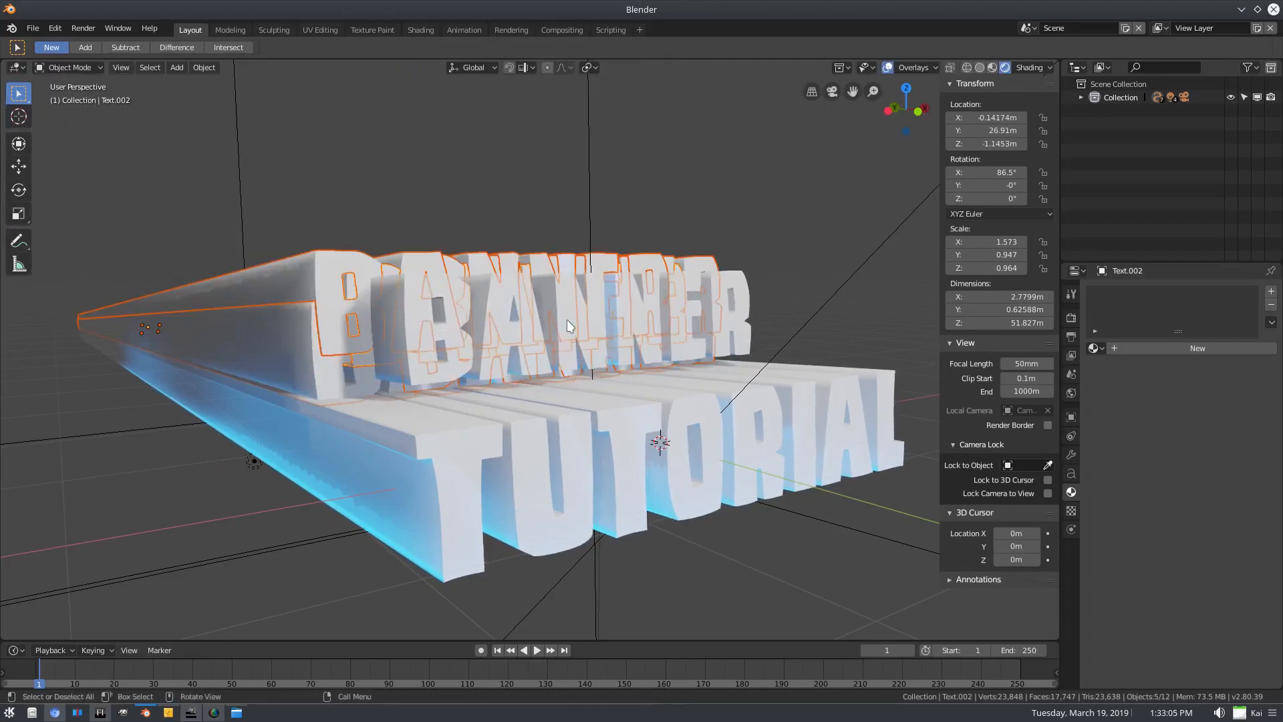
Add a new material to the active BANNER copy and darken its base color to RGB 0.025
middle_click_drag(566, 319, 534, 322)
left_click(1092, 347)
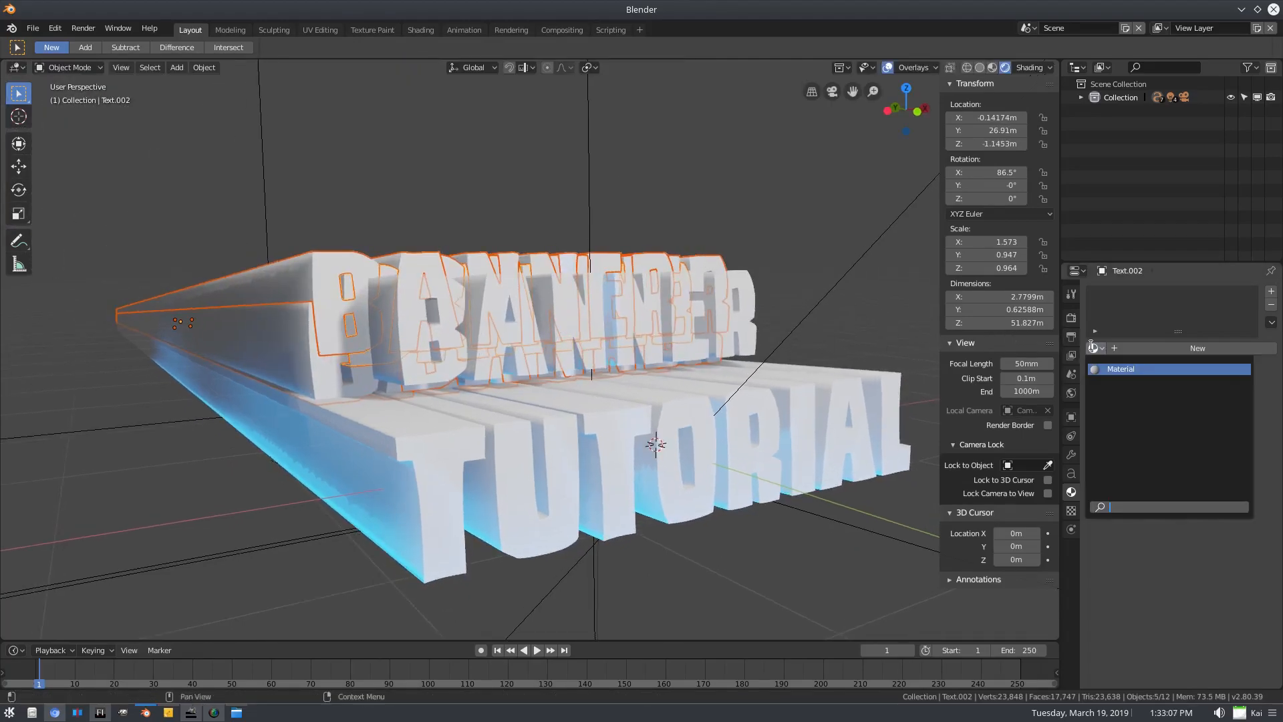
left_click(1175, 347)
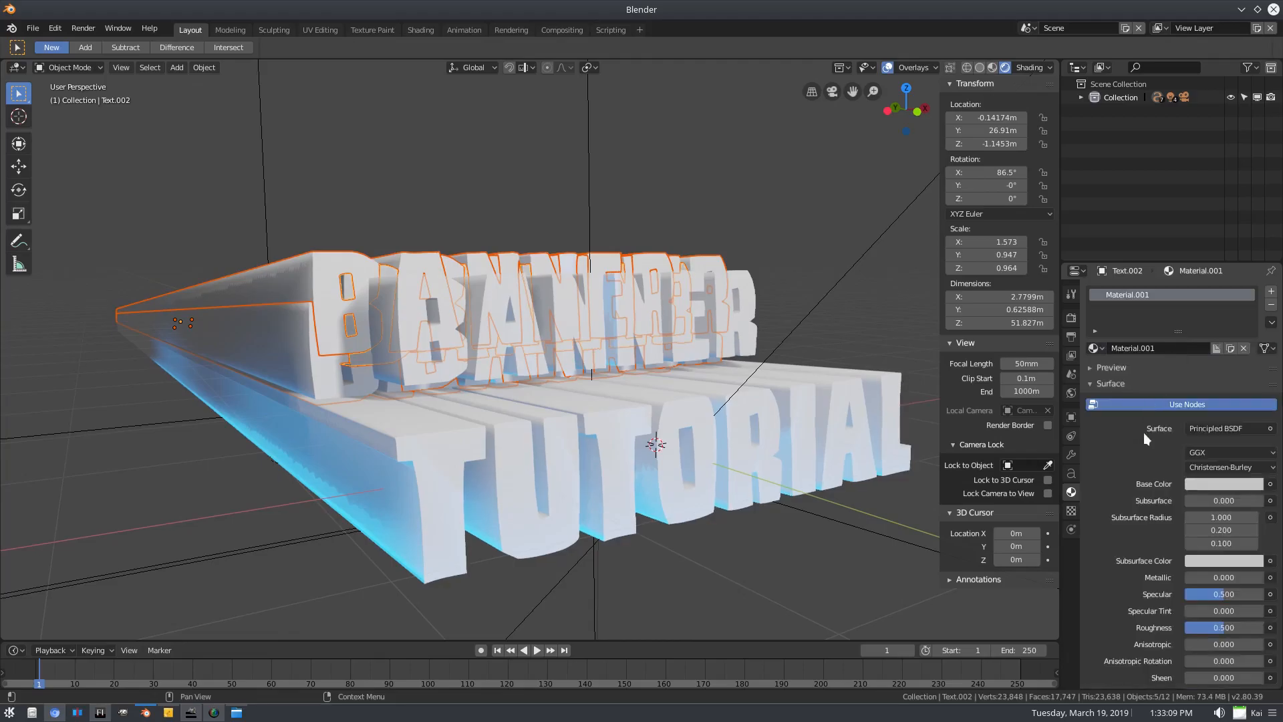
left_click(1227, 483)
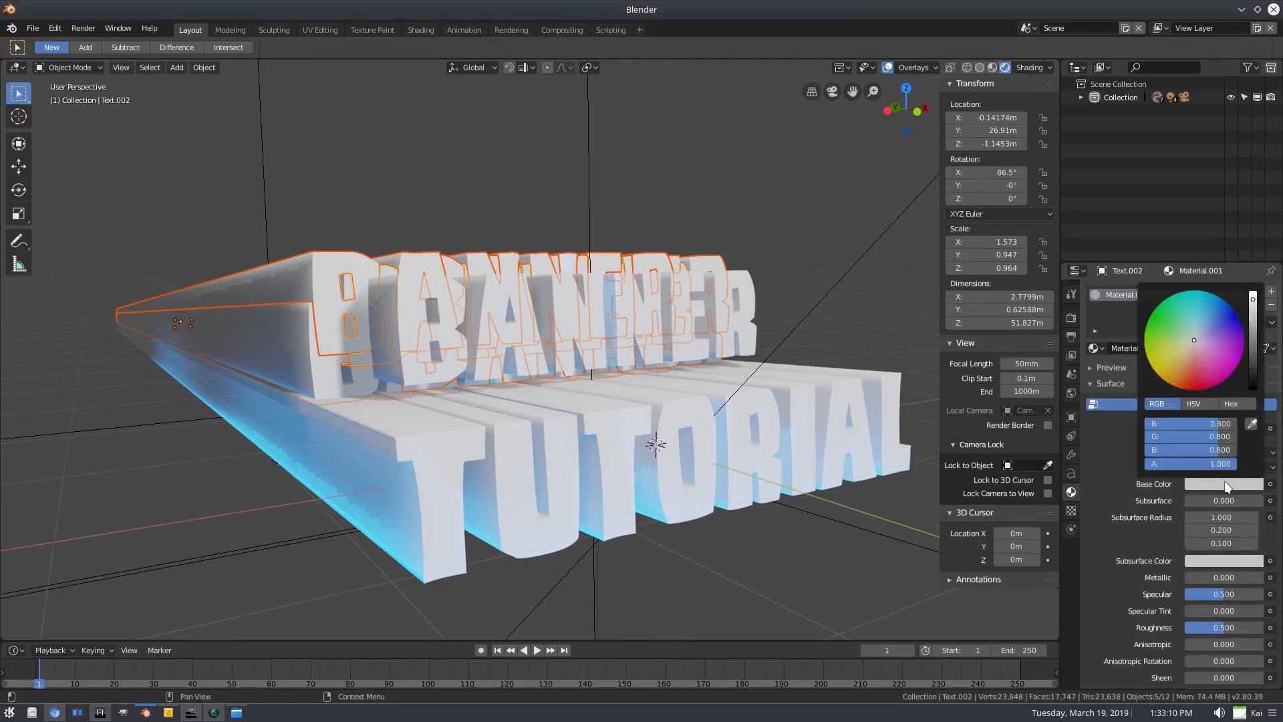
left_click(1252, 369)
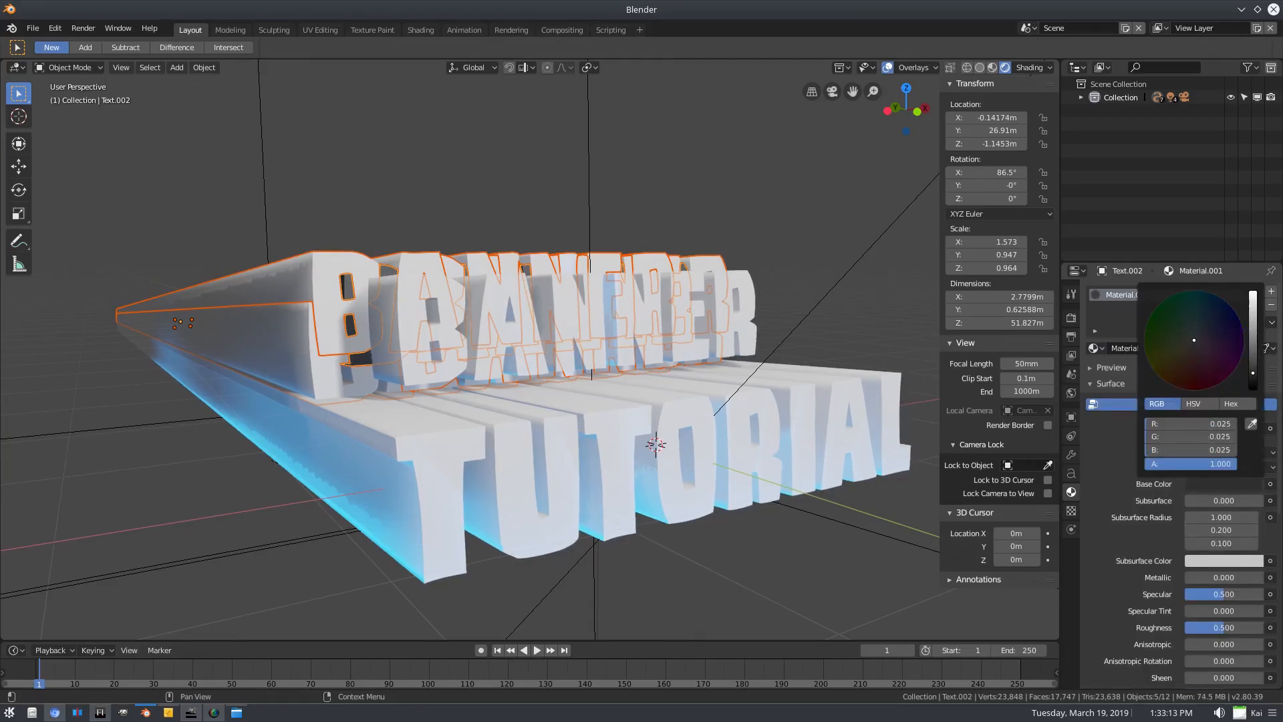
Link the dark material to all selected BANNER copies and select just one of them
key("ctrl+l")
mouse_move(612, 362)
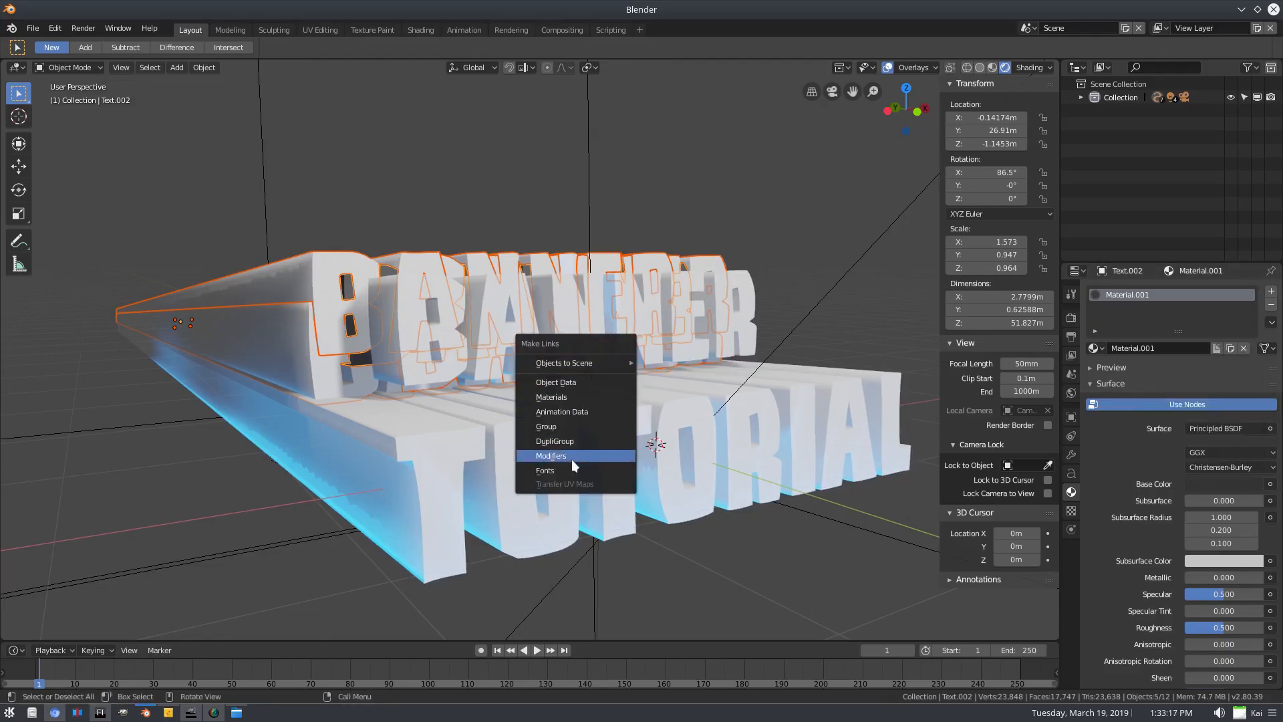
left_click(573, 397)
left_click(194, 210)
Try the dark material with specular 1.000 and roughness 0.000 and check it through the camera
middle_click_drag(194, 210, 569, 278)
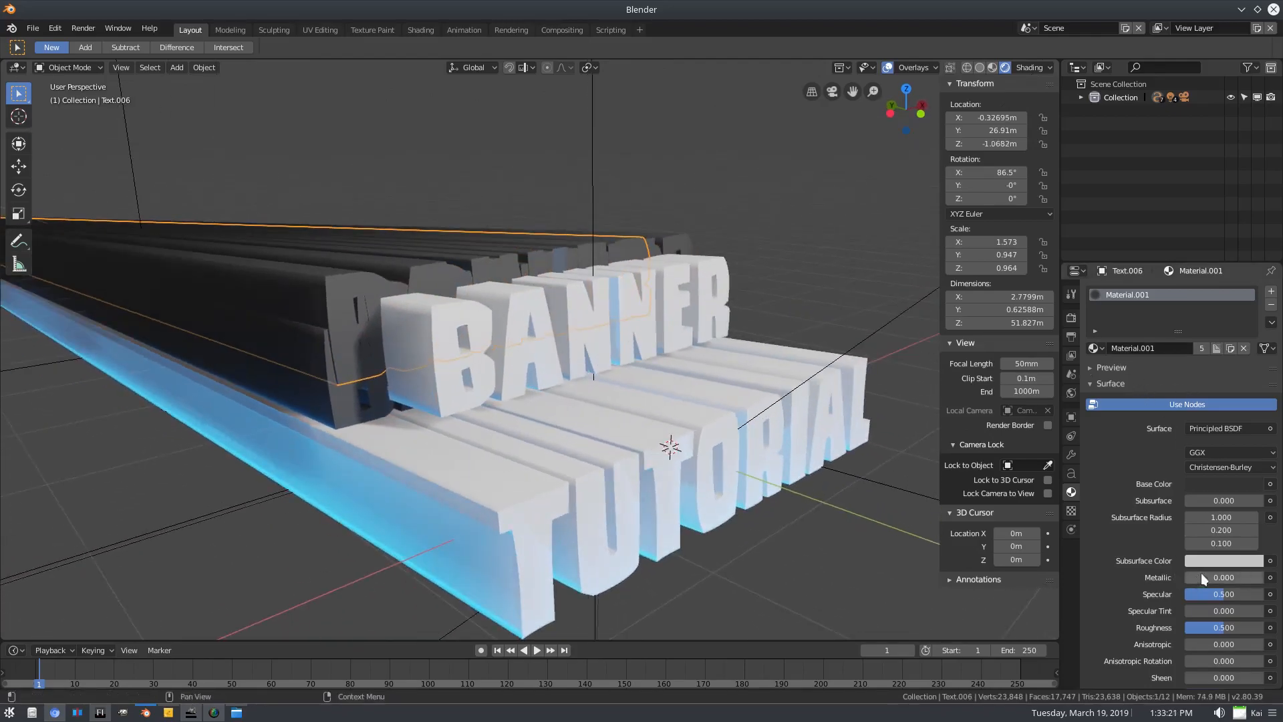
scroll(1210, 502, "down", 4)
left_click_drag(1210, 491, 1189, 521)
key("KP_0")
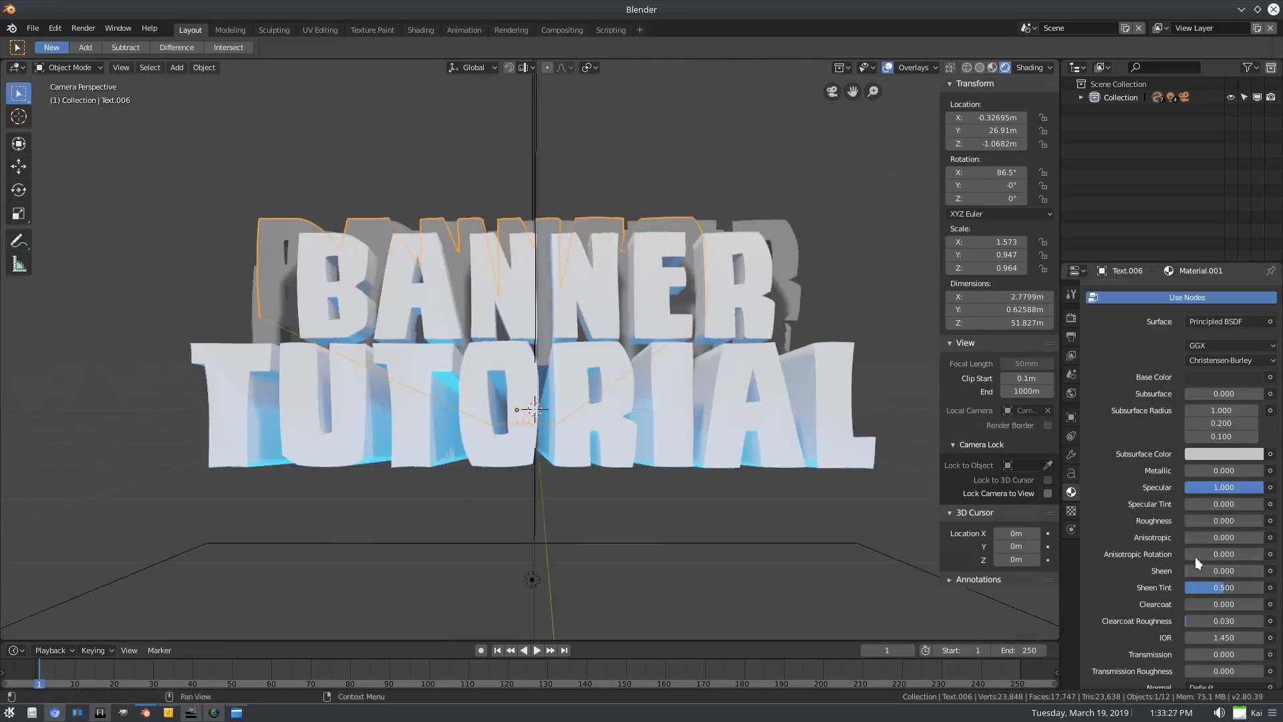
Set the dark material's roughness to 1.000 and its specular to 0.000
left_click_drag(1206, 521, 1263, 521)
scroll(1212, 518, "down", 5)
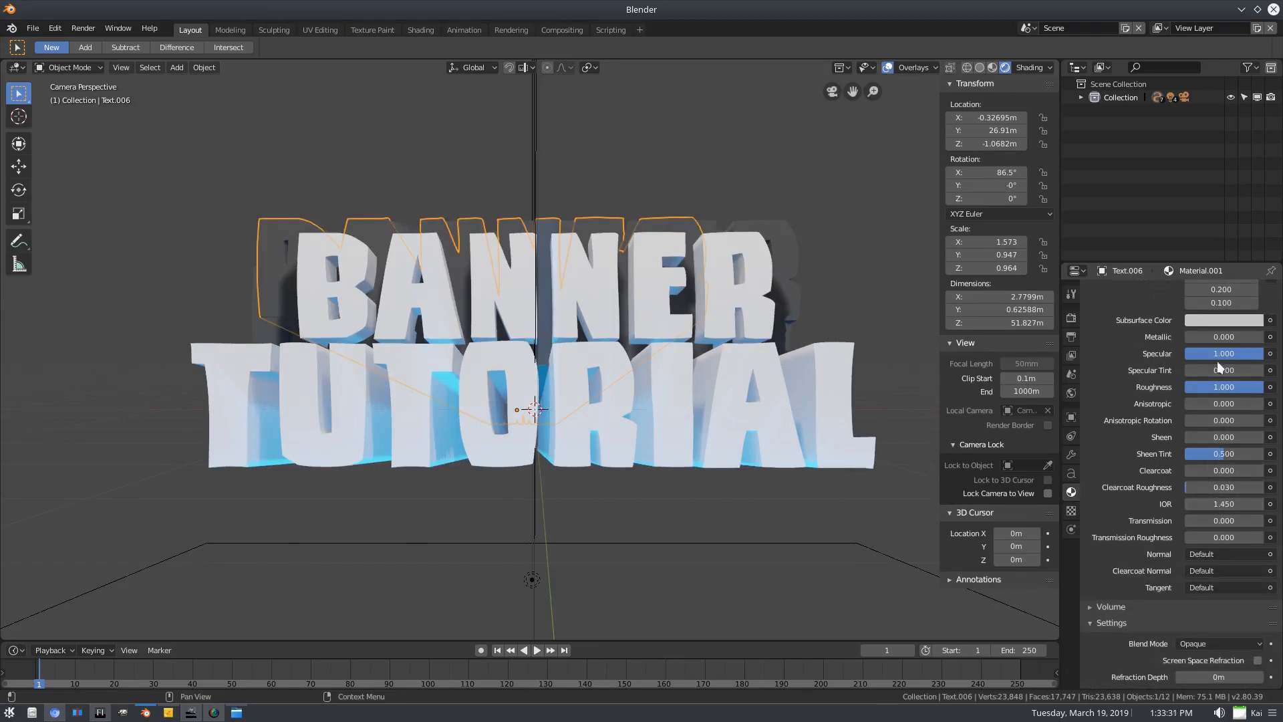
left_click_drag(1233, 354, 1186, 354)
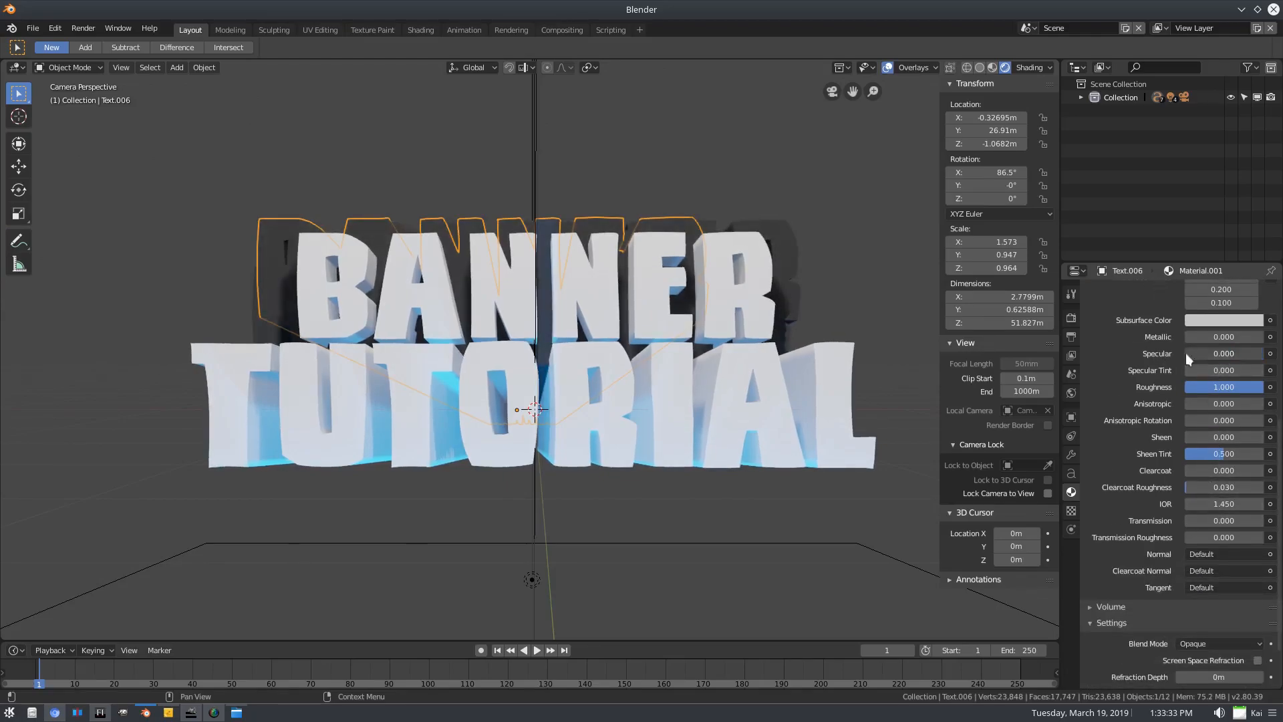
Compare the viewport shading modes, return to rendered shading, and hide the overlays to inspect the banner framing
scroll(547, 439, "down", 3)
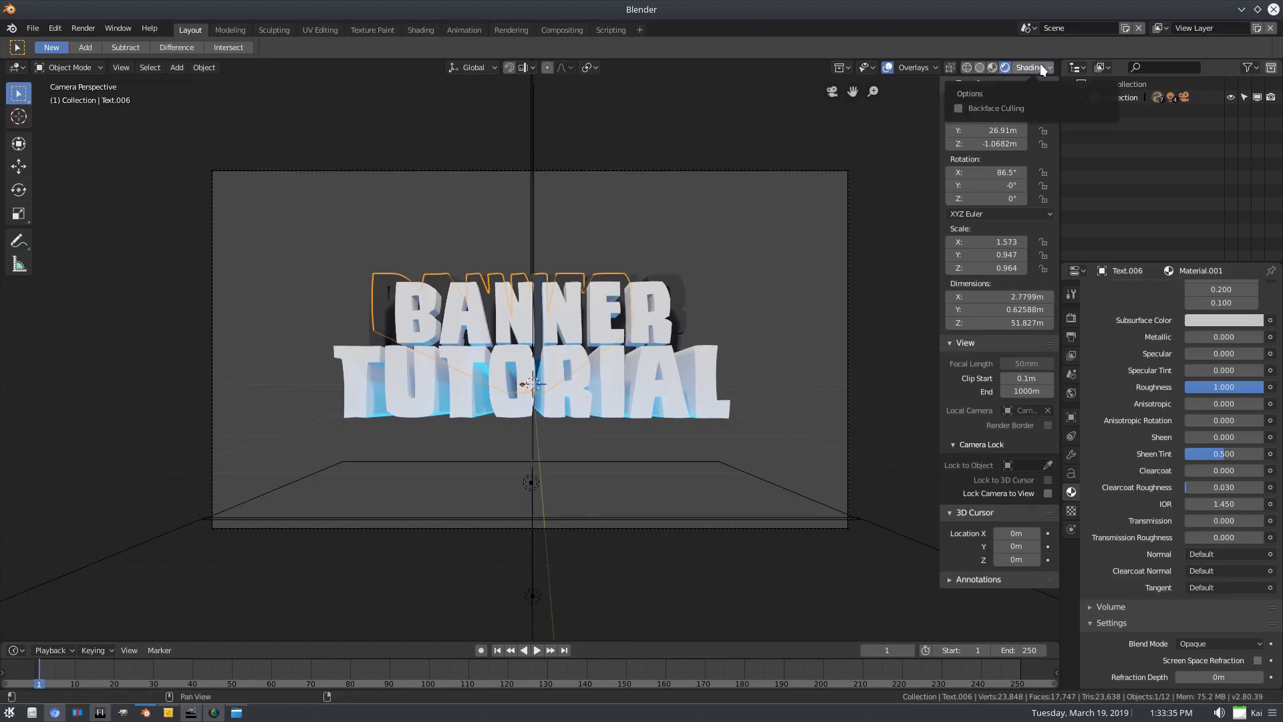
left_click(992, 67)
left_click(1005, 67)
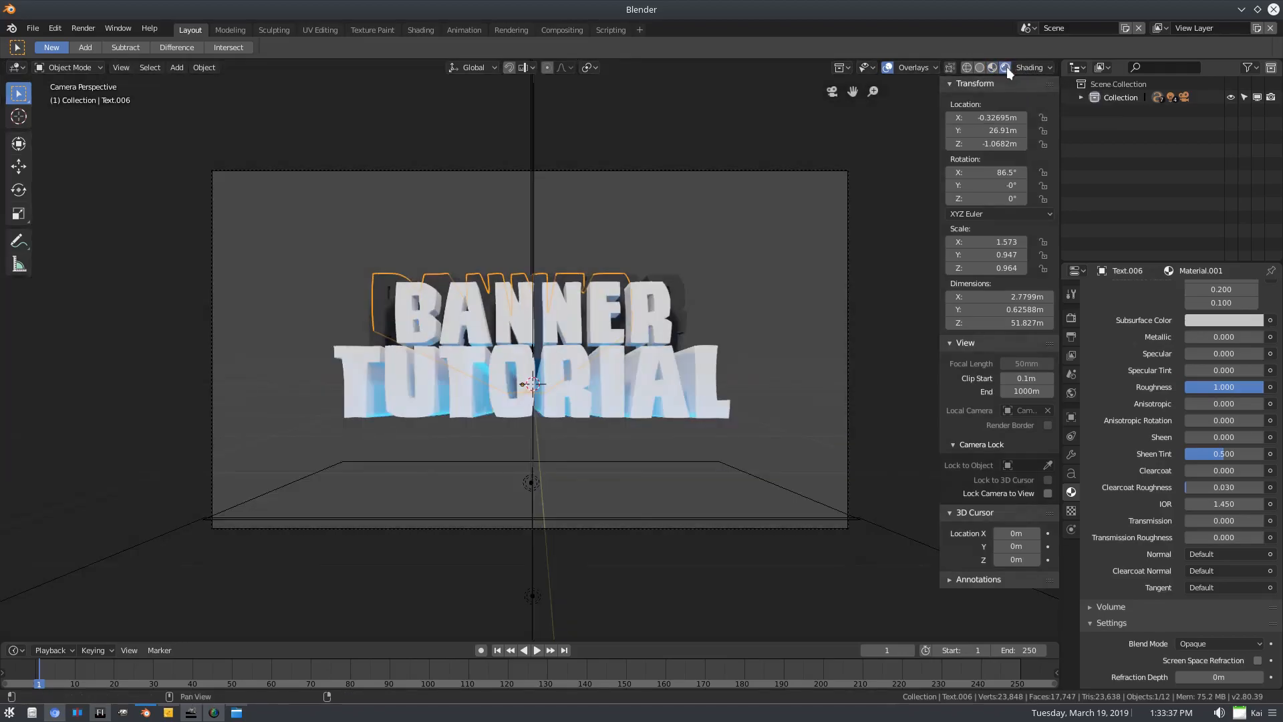
scroll(929, 87, "up", 2)
left_click(888, 67)
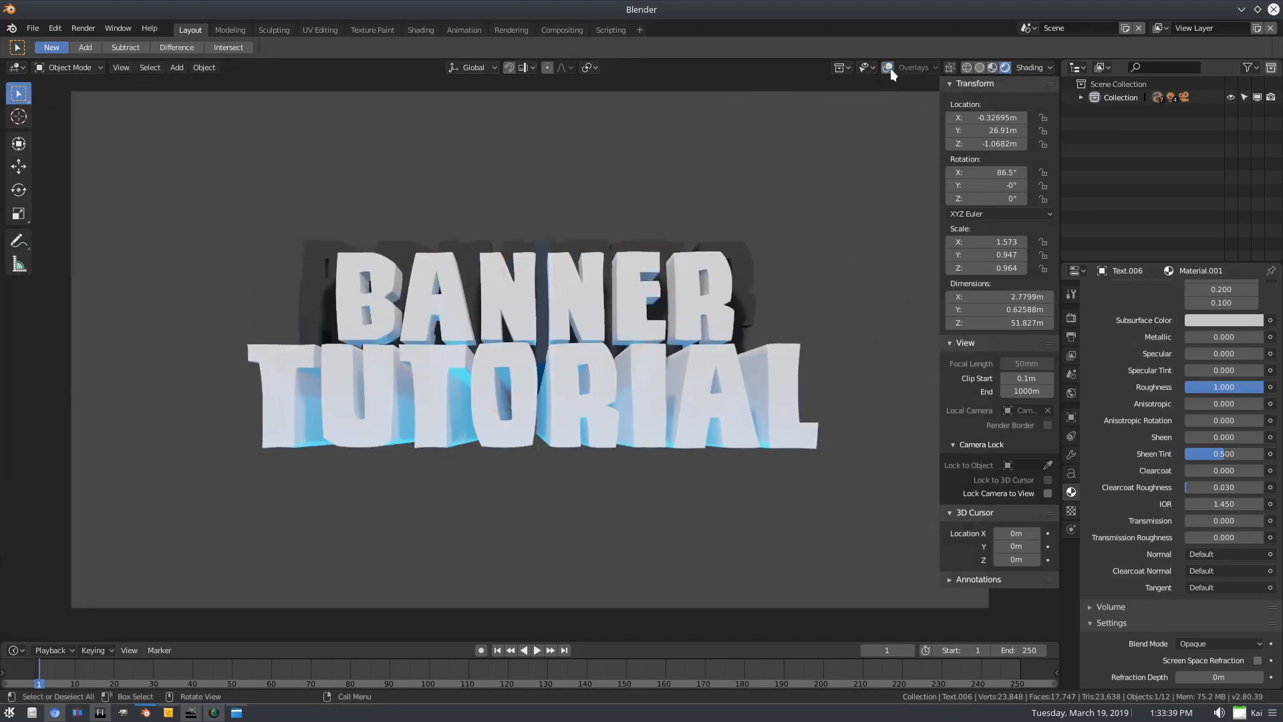
scroll(688, 303, "down", 8)
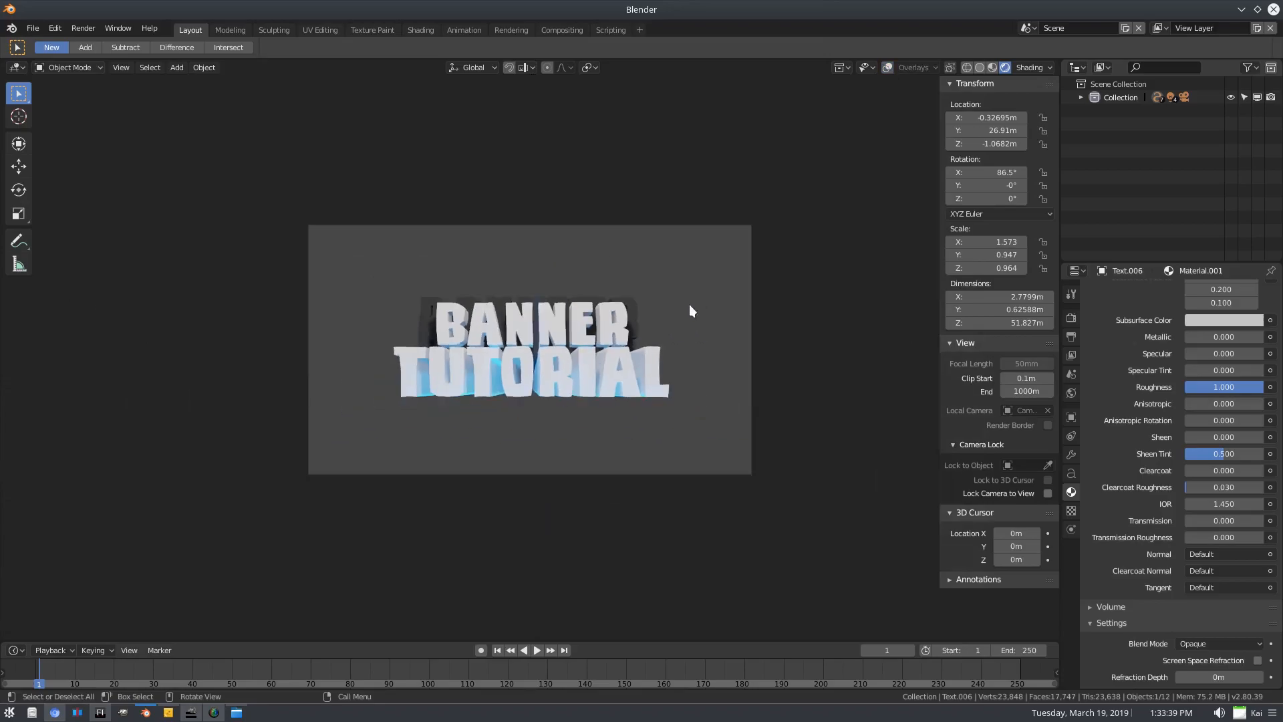
scroll(628, 353, "up", 6)
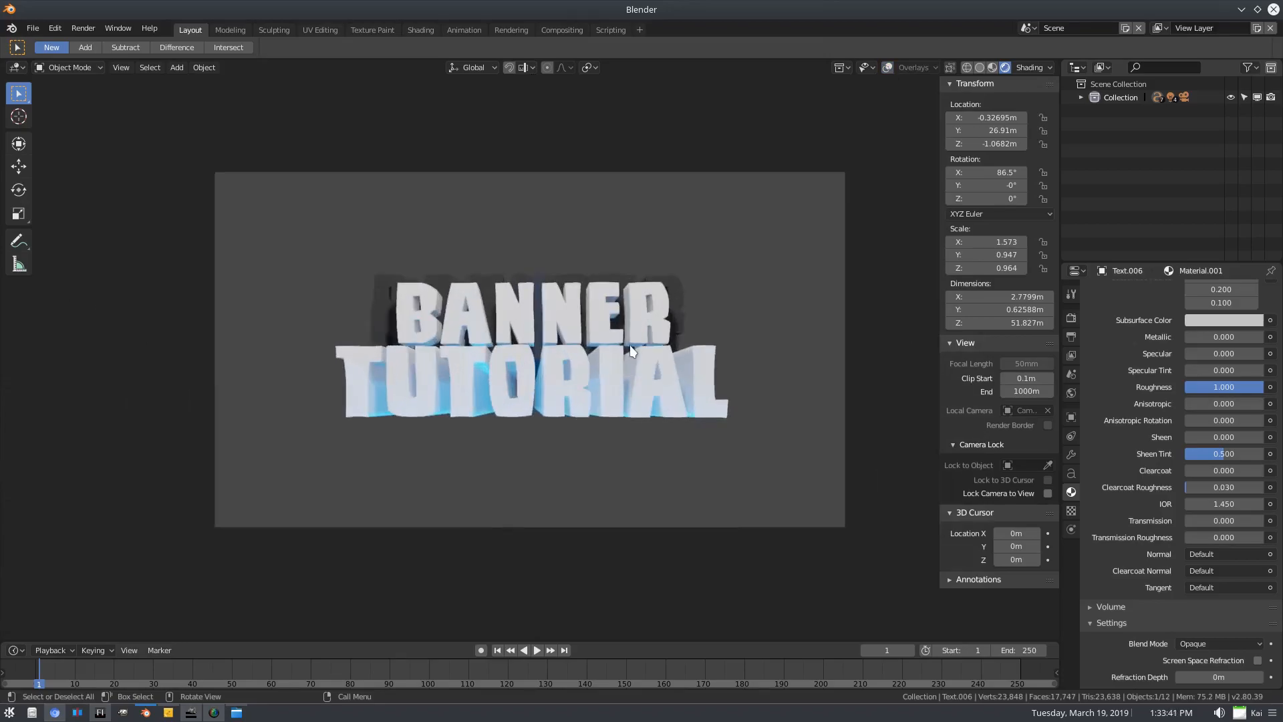
Delete the dark outline copies around the BANNER text, with the viewport overlays shown again
middle_click_drag(631, 352, 448, 267)
key("Delete")
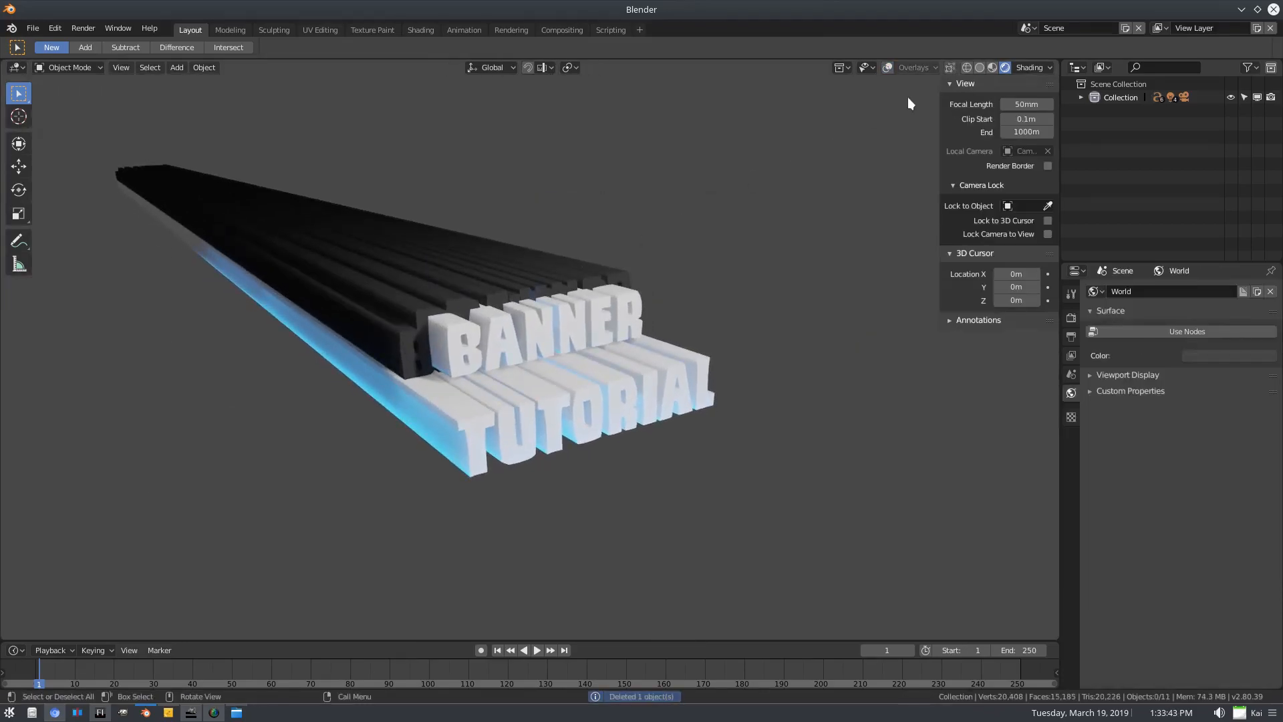
left_click(887, 67)
left_click(445, 282)
left_click(402, 285, "shift")
key("Delete")
left_click(402, 284)
key("Delete")
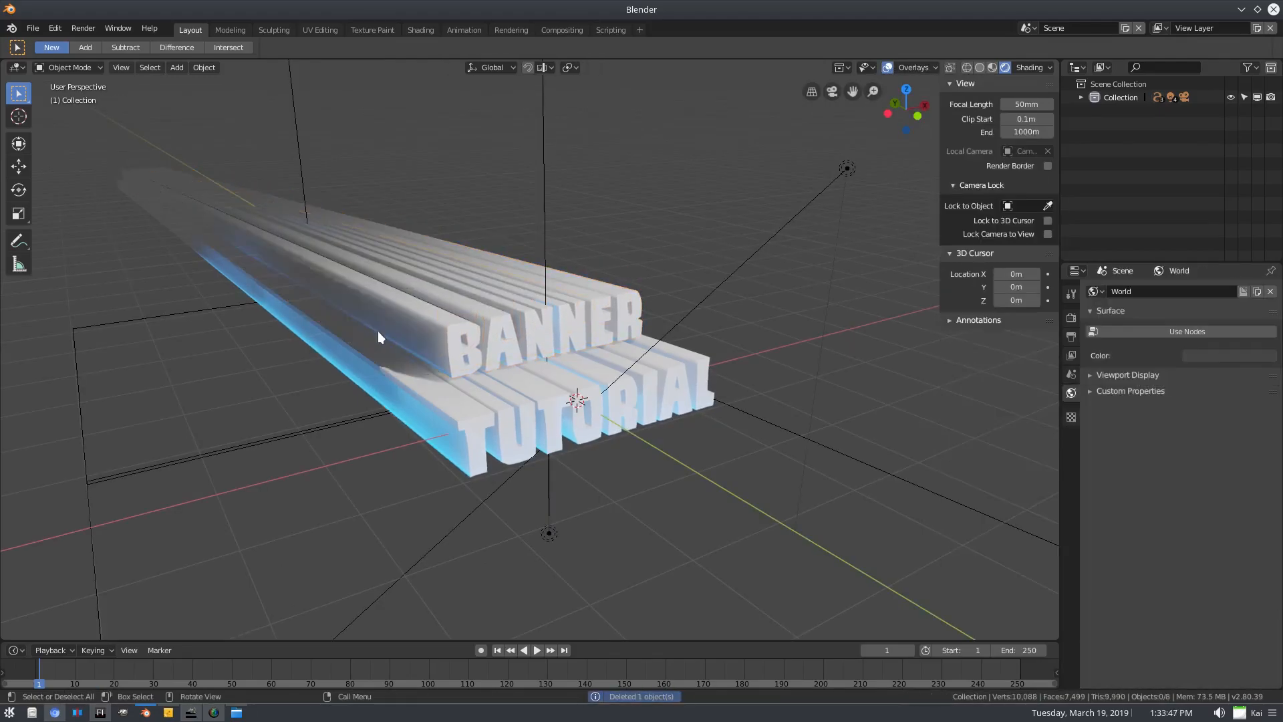
middle_click_drag(514, 317, 444, 275)
middle_click_drag(754, 304, 739, 314)
left_click(612, 326)
key("Delete")
middle_click_drag(612, 326, 624, 335)
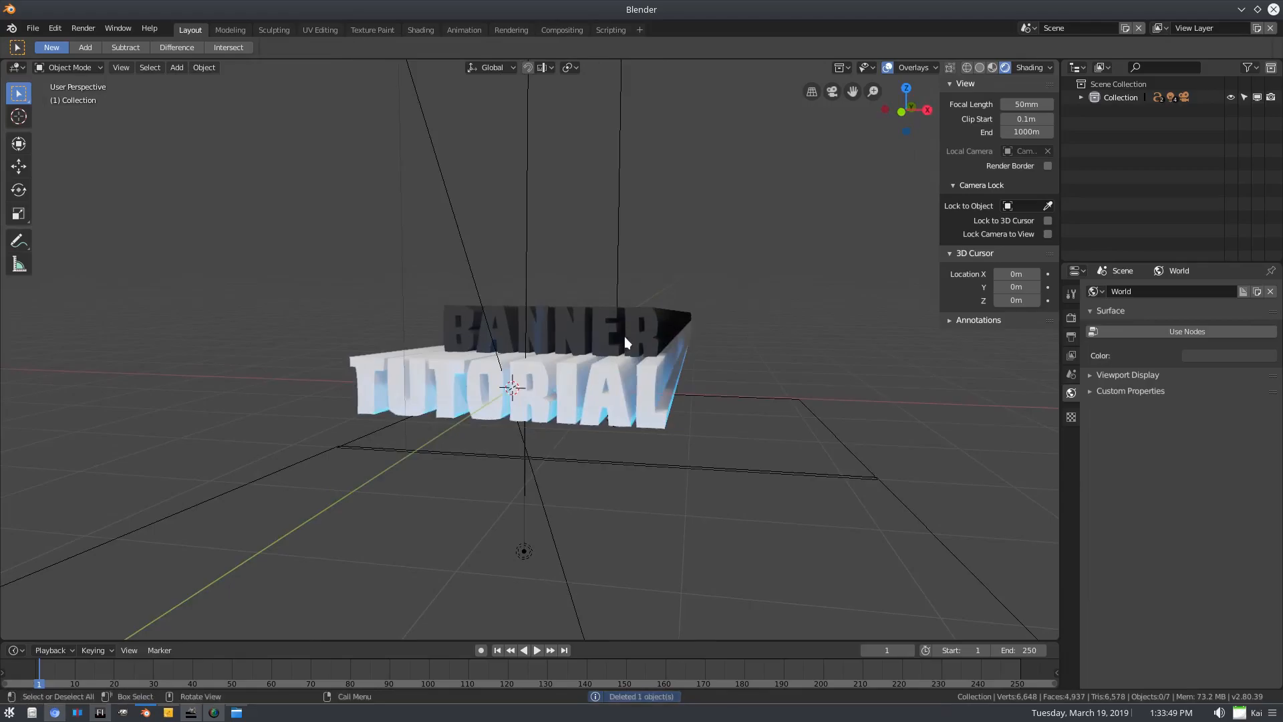
key("ctrl+z")
Delete the last dark BANNER copy, keeping the white one, and check the title through the camera
left_click(675, 328)
key("Delete")
scroll(539, 376, "up", 3)
middle_click_drag(539, 375, 541, 347)
key("KP_0")
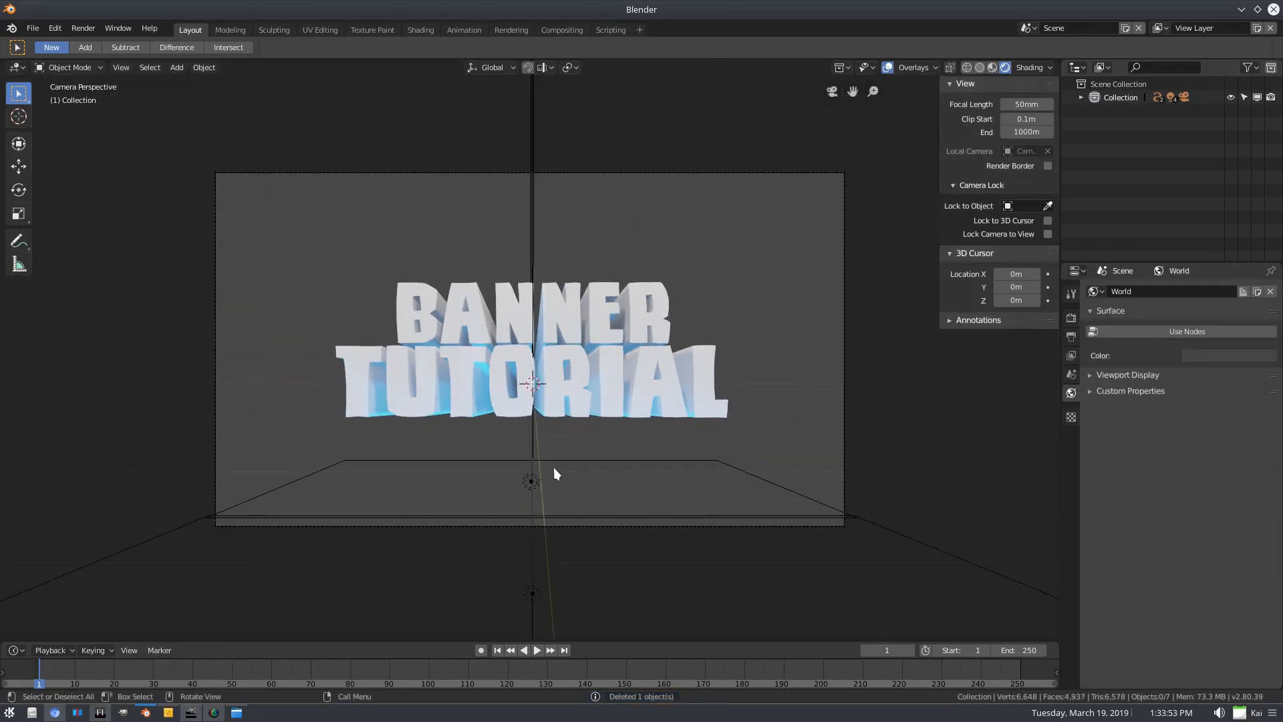
Duplicate the blue area light beneath the title twice, placing each copy slightly further toward the camera
left_click(530, 481)
middle_click_drag(527, 486, 607, 436)
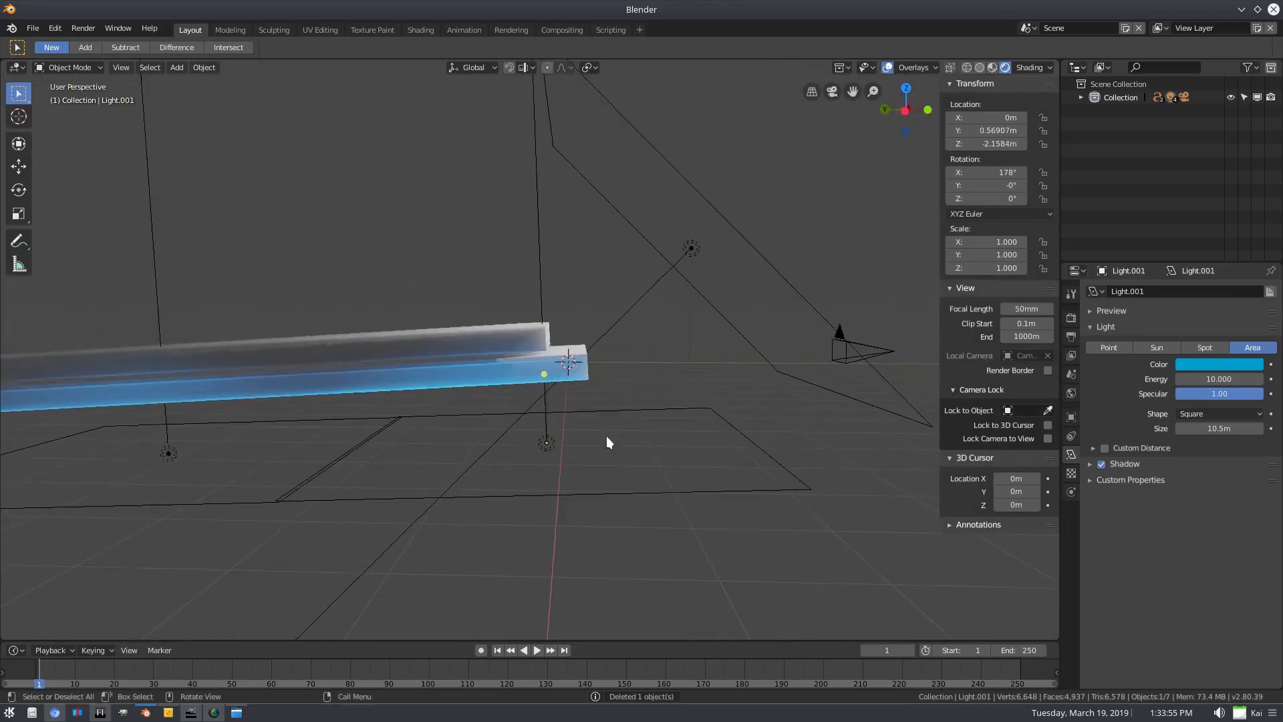
key("shift+d")
left_click(628, 435)
key("shift+d")
left_click(656, 431)
Tilt the newest blue light to 156° about X and move it low in front of the title
key("r")
key("x")
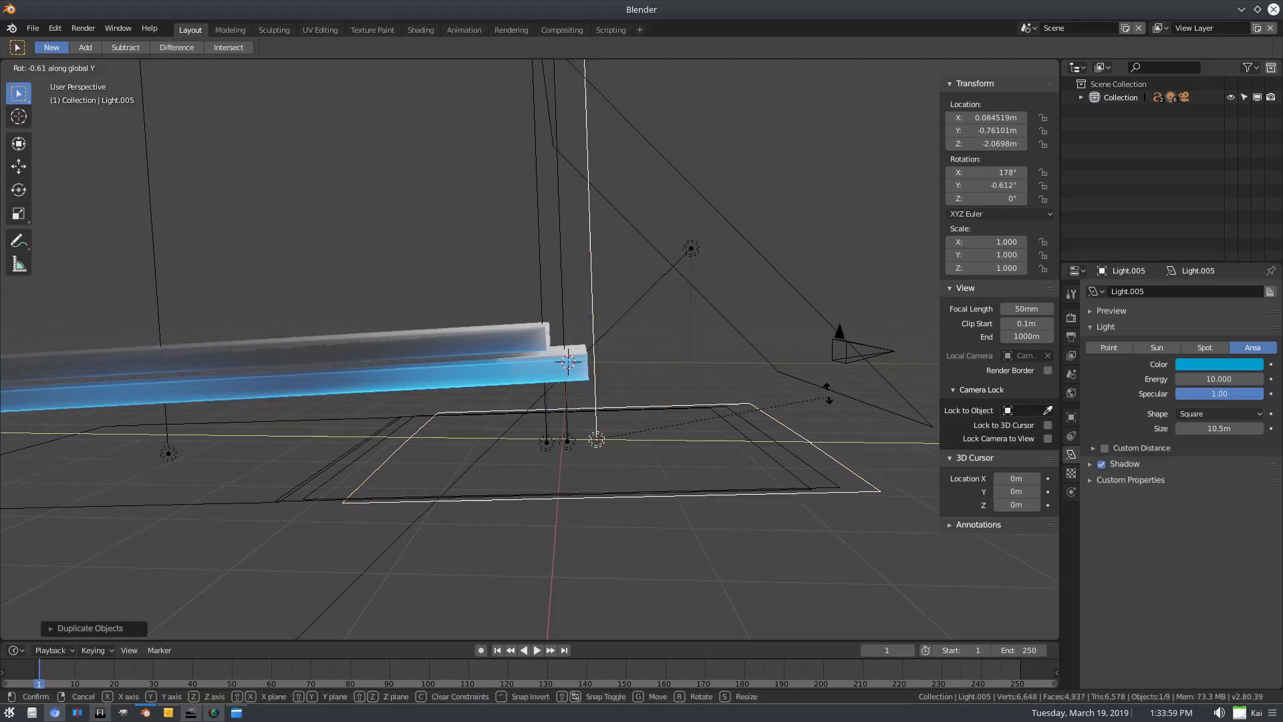
left_click(767, 344)
key("KP_0")
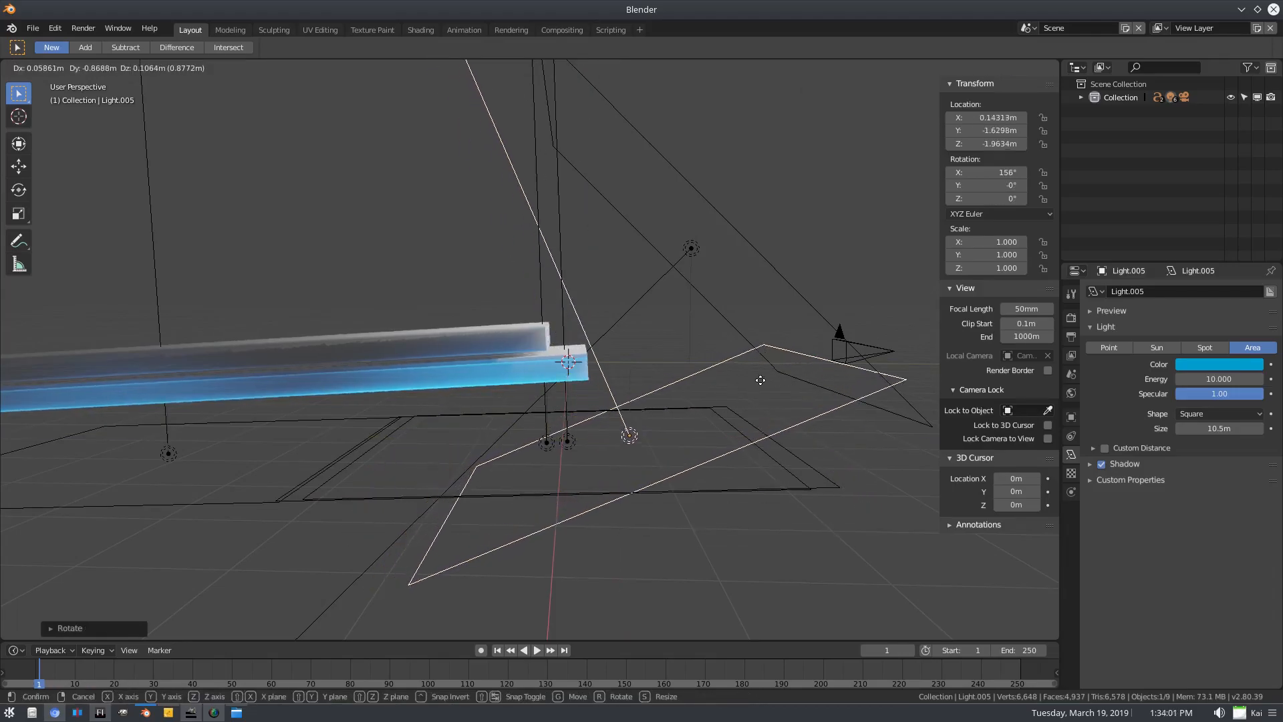
key("g")
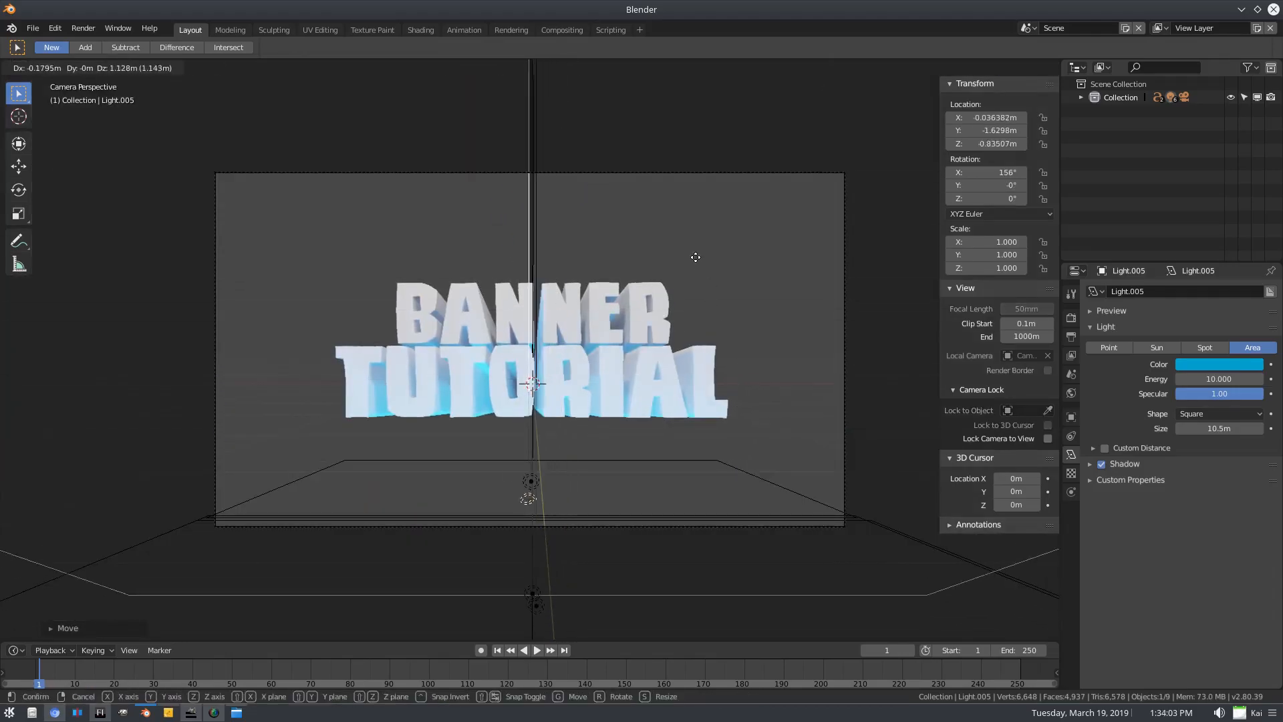
left_click(687, 468)
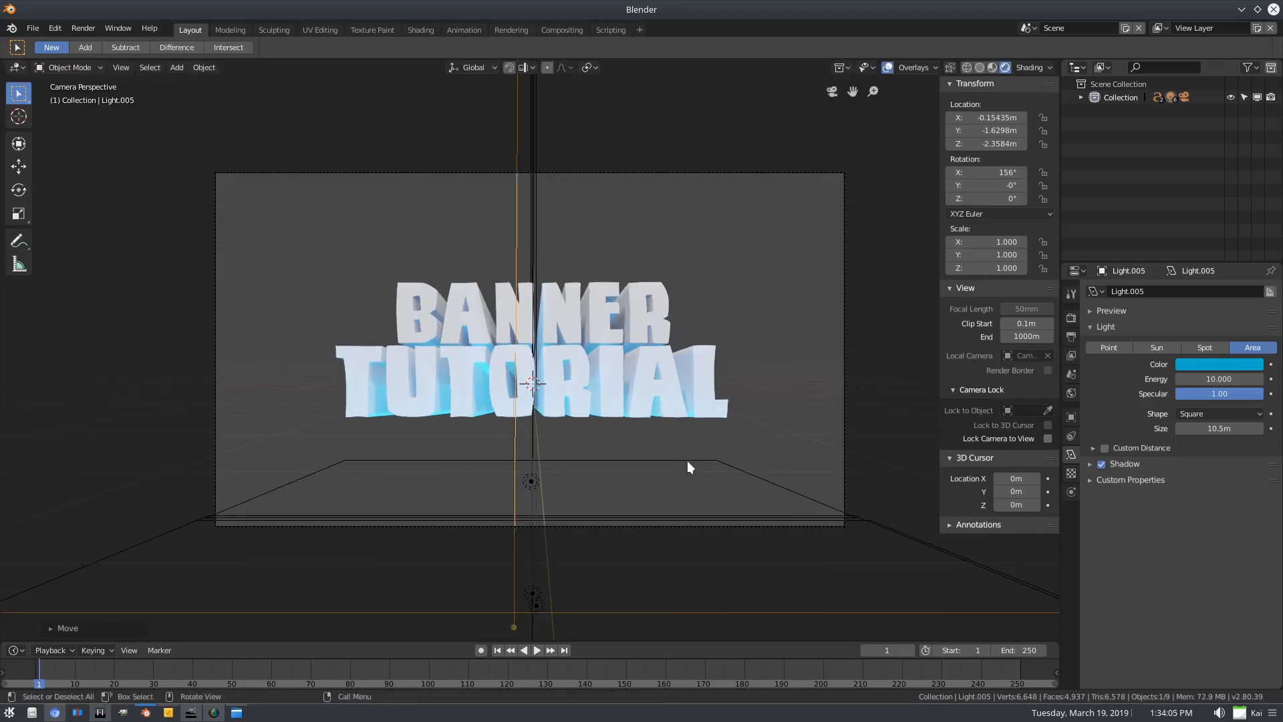
Duplicate the tilted blue light and reposition the copy in front of the title
key("shift+d")
left_click(485, 431)
middle_click_drag(486, 431, 650, 438)
key("g")
left_click(773, 422)
middle_click_drag(773, 423, 761, 415)
Add further copies of the blue light, tilting the newest to 107° about X and placing it facing the front of the title
key("shift+d")
left_click(783, 399)
key("shift+d")
left_click(784, 385)
key("r")
key("y")
key("x")
left_click(753, 377)
key("g")
left_click(773, 359)
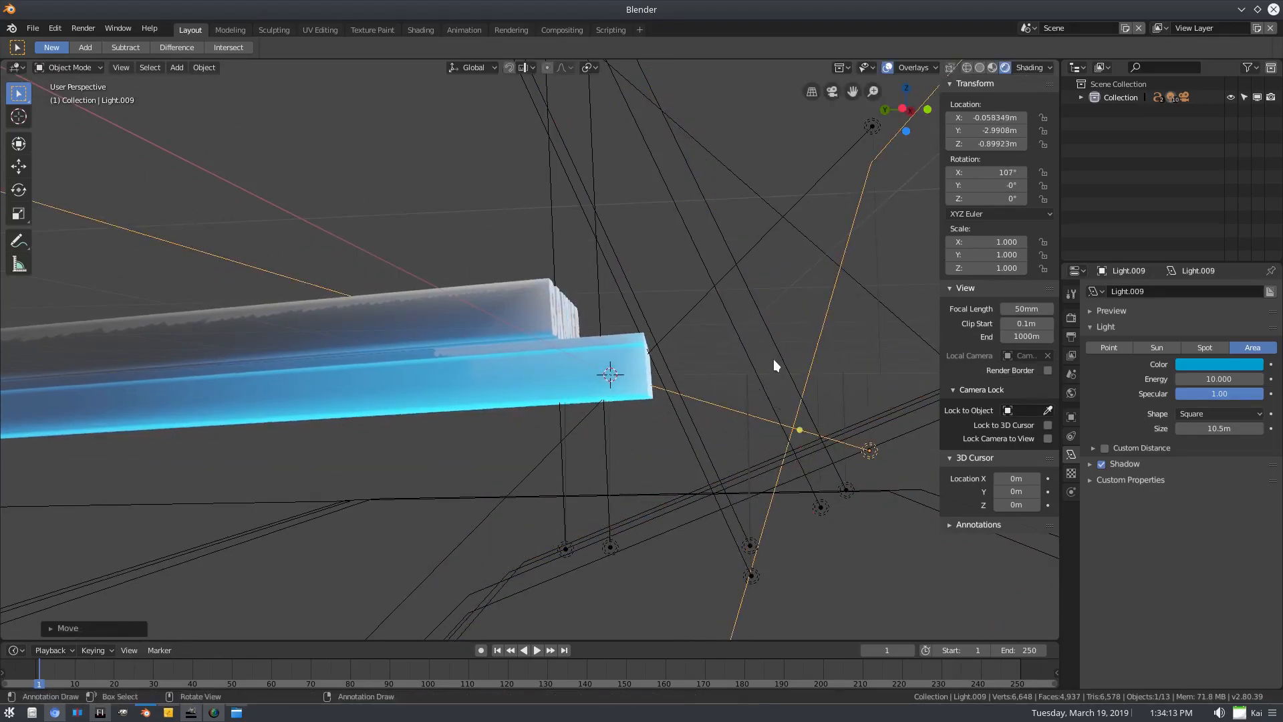
key("KP_0")
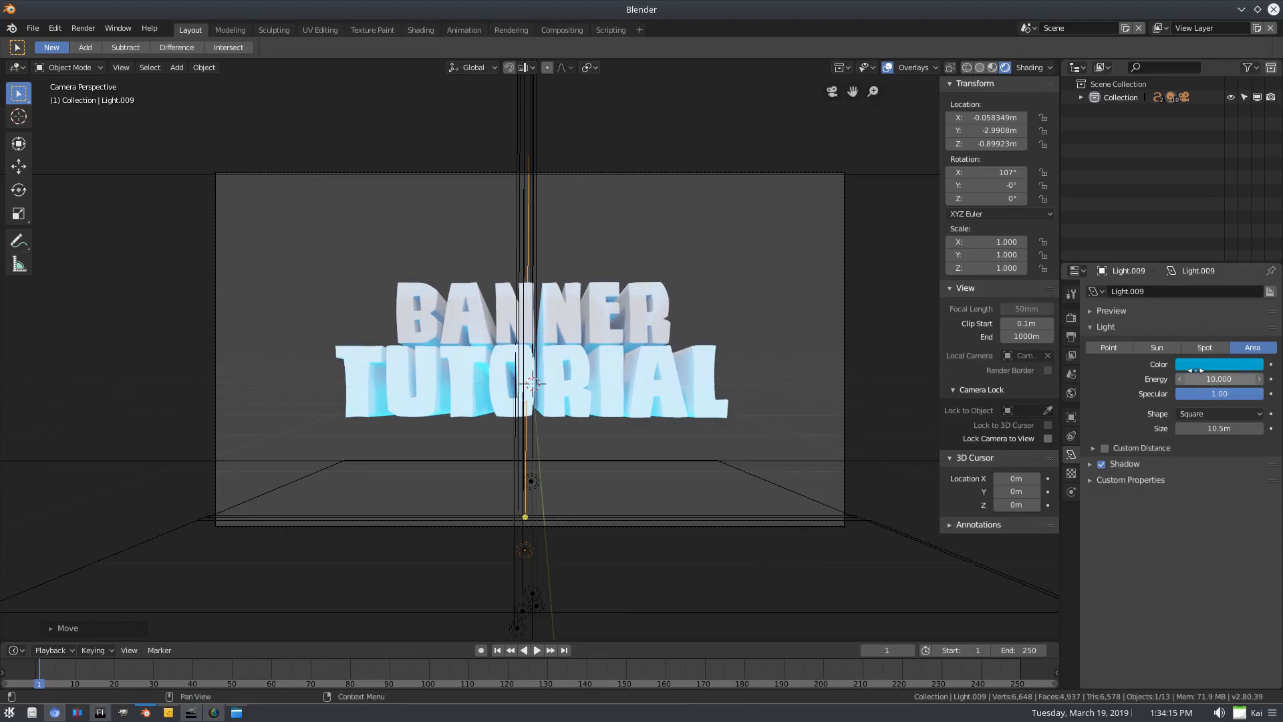
Try a more cyan colour on the newest area light (R 0.000, G 0.529, B 1.000) and inspect the title
left_click(1195, 367)
left_click_drag(1222, 198, 1204, 185)
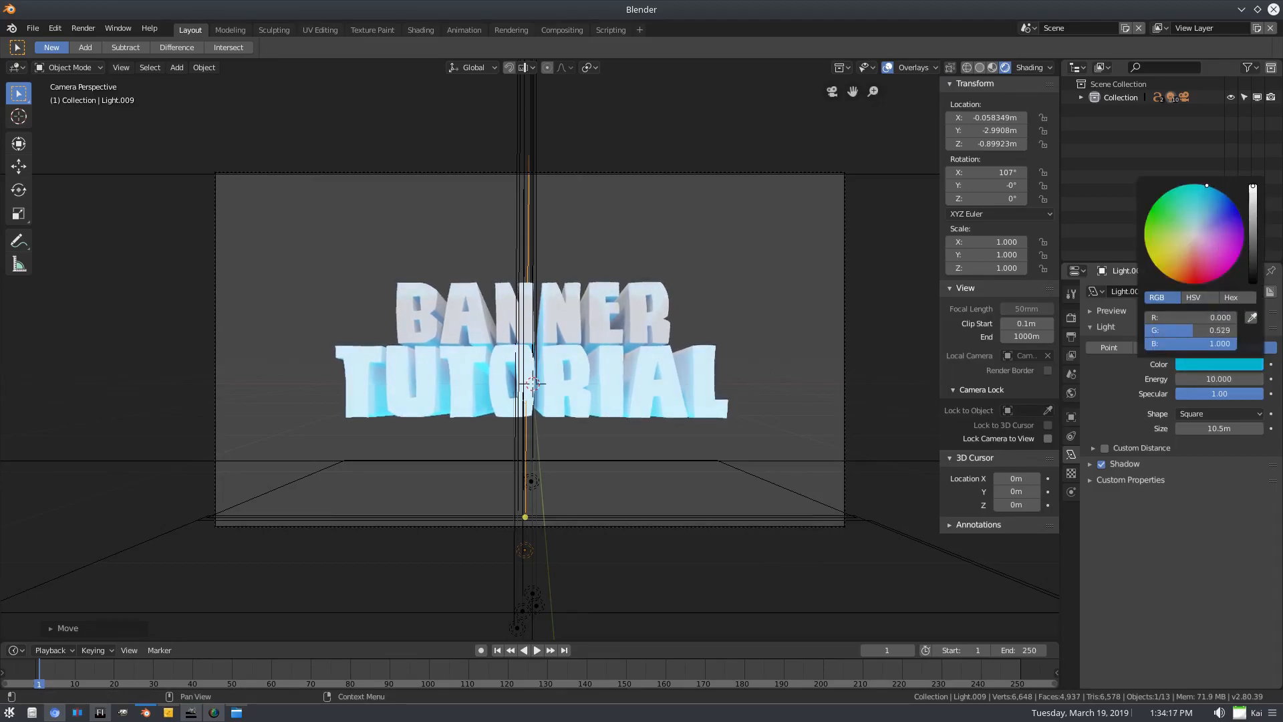
middle_click_drag(634, 508, 591, 529)
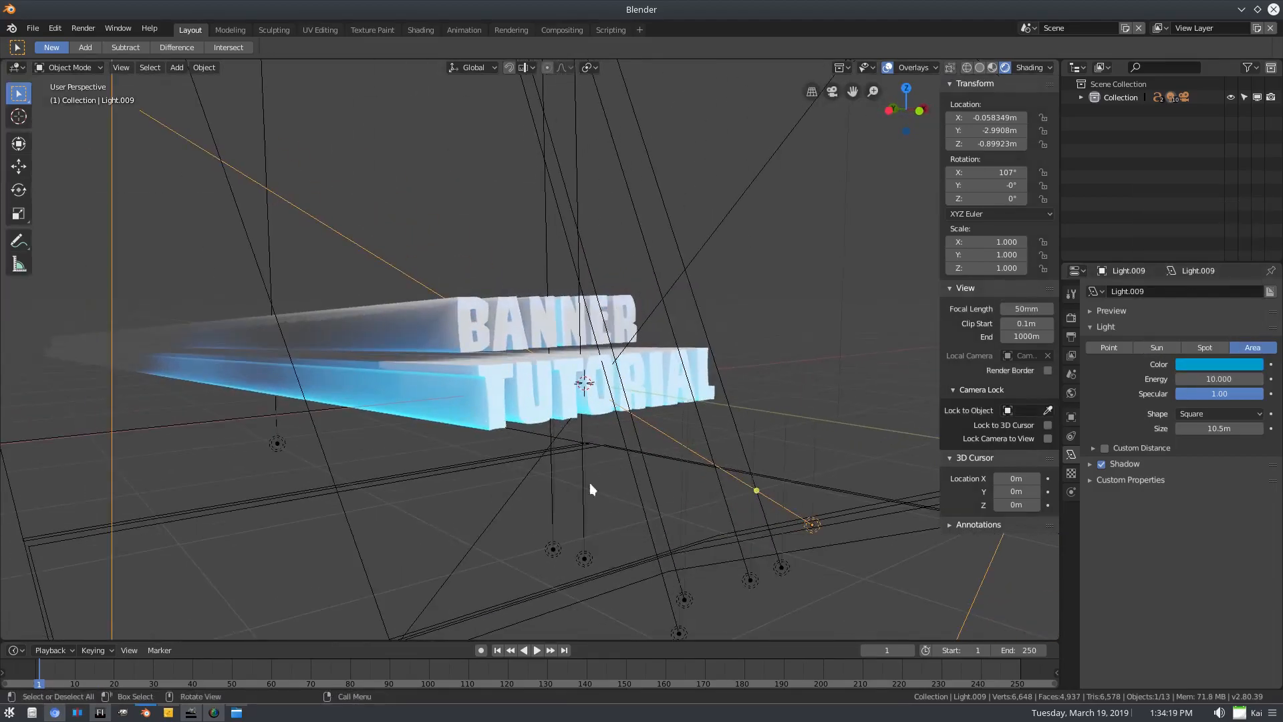
key("KP_0")
scroll(596, 459, "up", 2)
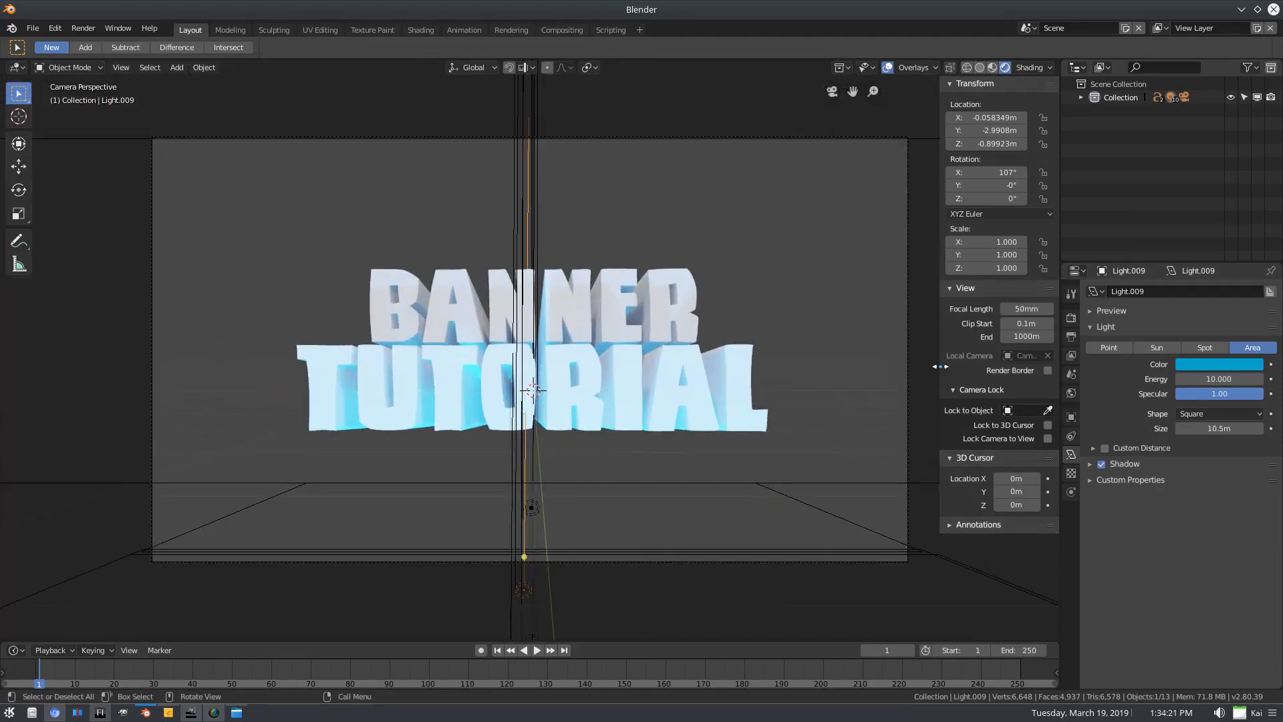
Hide the sidebar and assign the existing material named Material to the TUTORIAL text
key("n")
left_click(712, 410)
scroll(1030, 381, "up", 1)
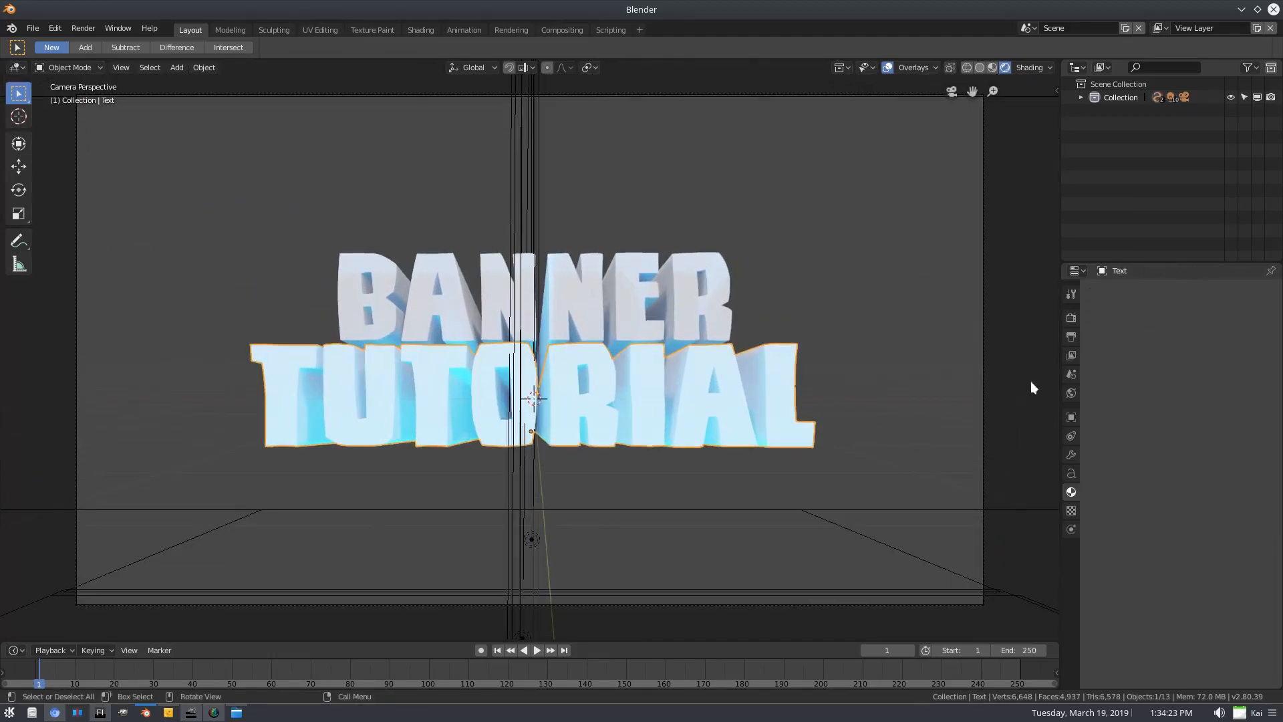
left_click(1069, 492)
left_click(1095, 348)
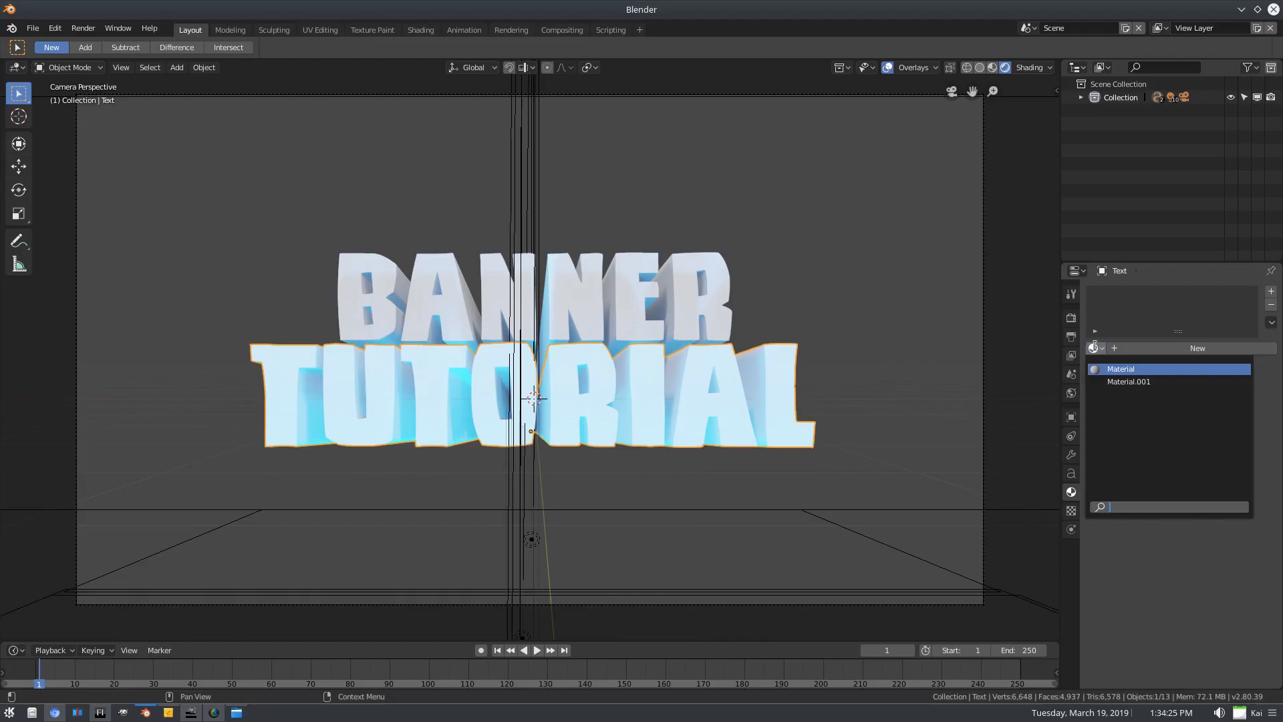
left_click(1131, 368)
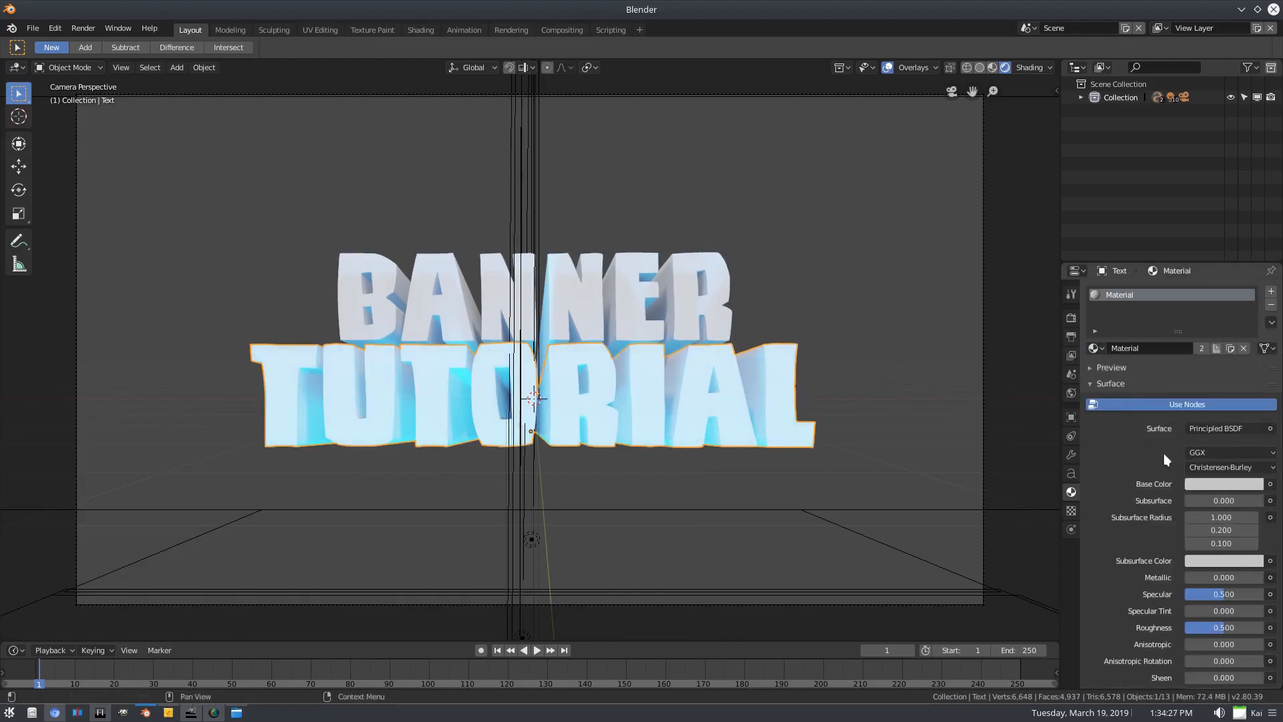
Set the TUTORIAL material's base colour to blue with R 0.000, G 0.380, B 0.800
left_click(1224, 483)
left_click(1203, 326)
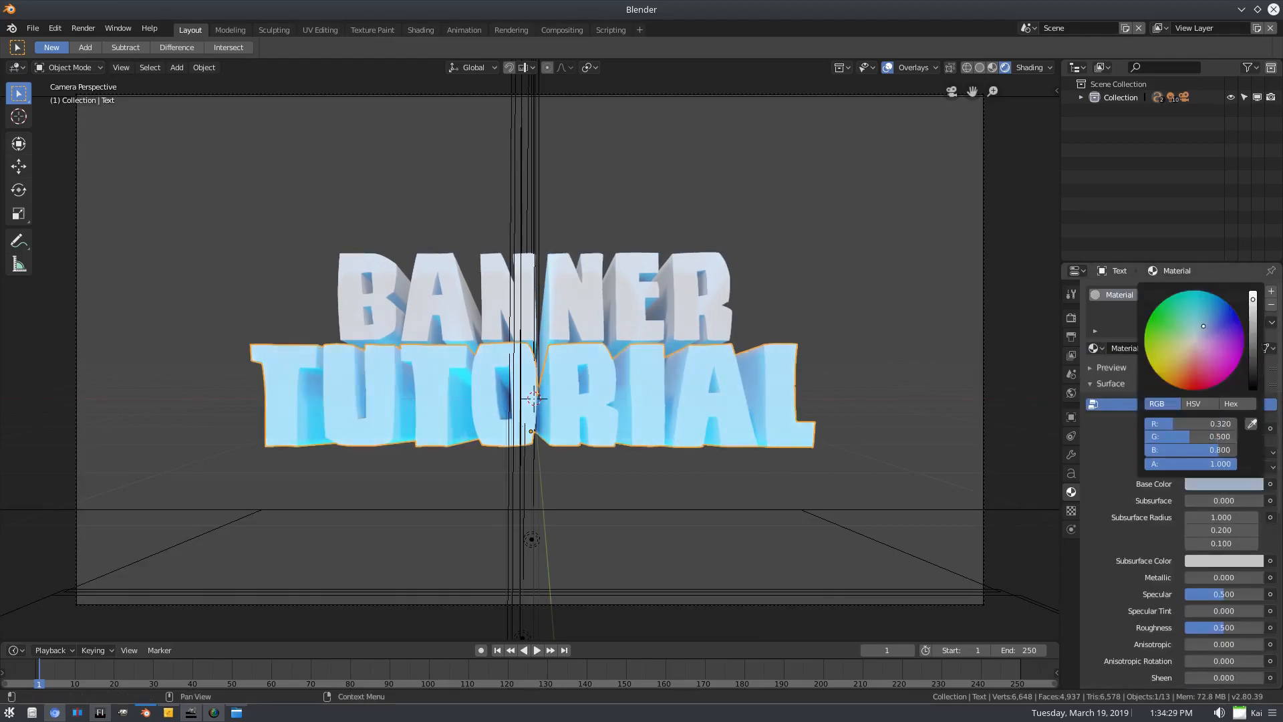
left_click_drag(1203, 325, 1212, 299)
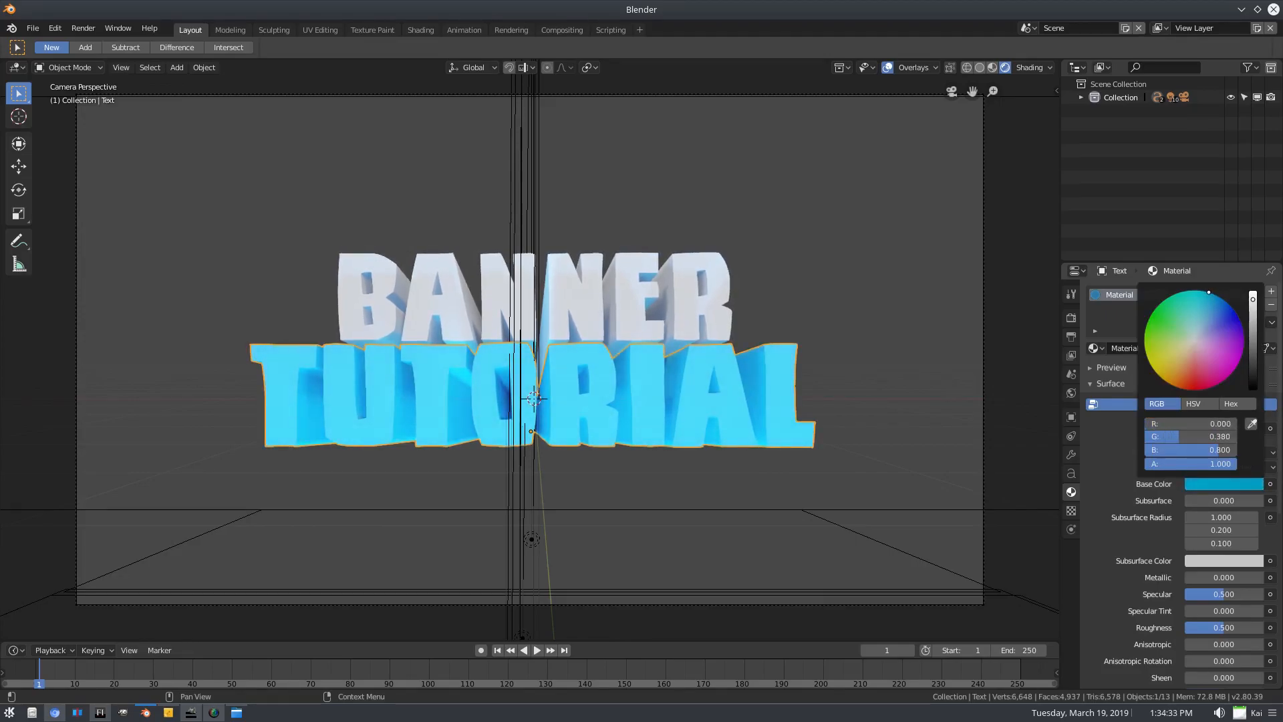
Give the BANNER text its own new material, leaving its base colour white
left_click(635, 300)
left_click(1152, 343)
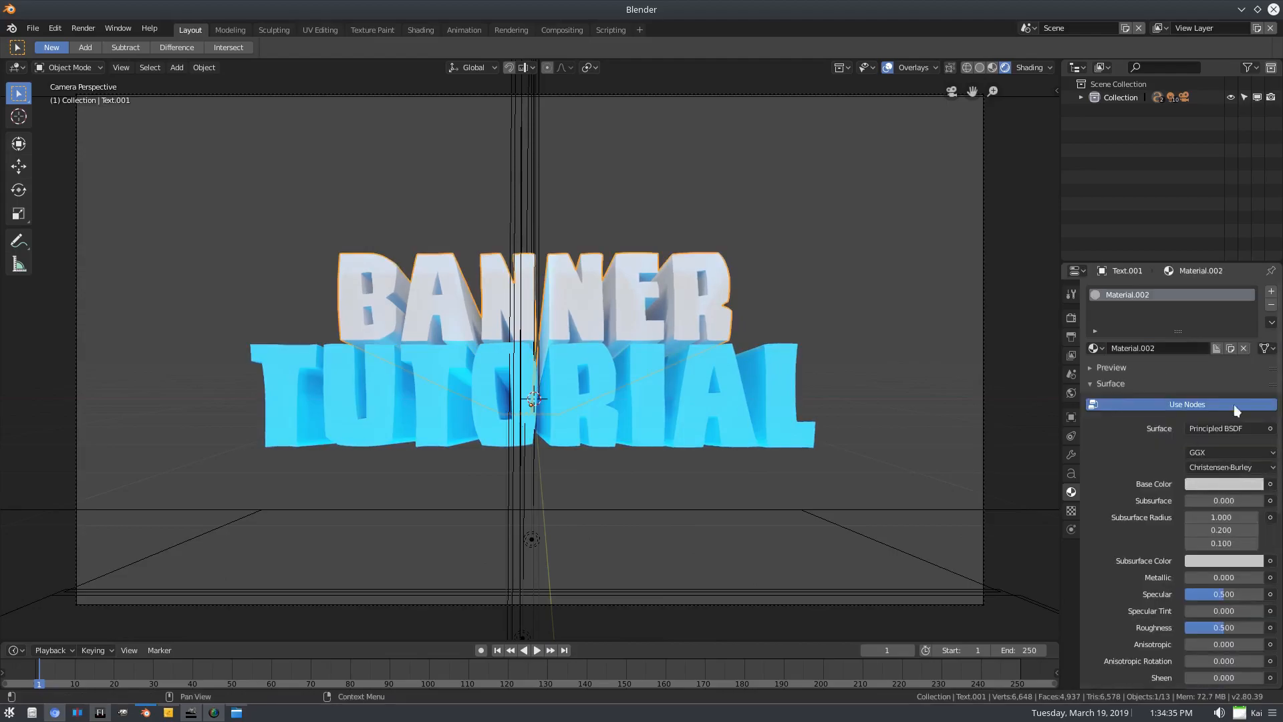
left_click(1246, 483)
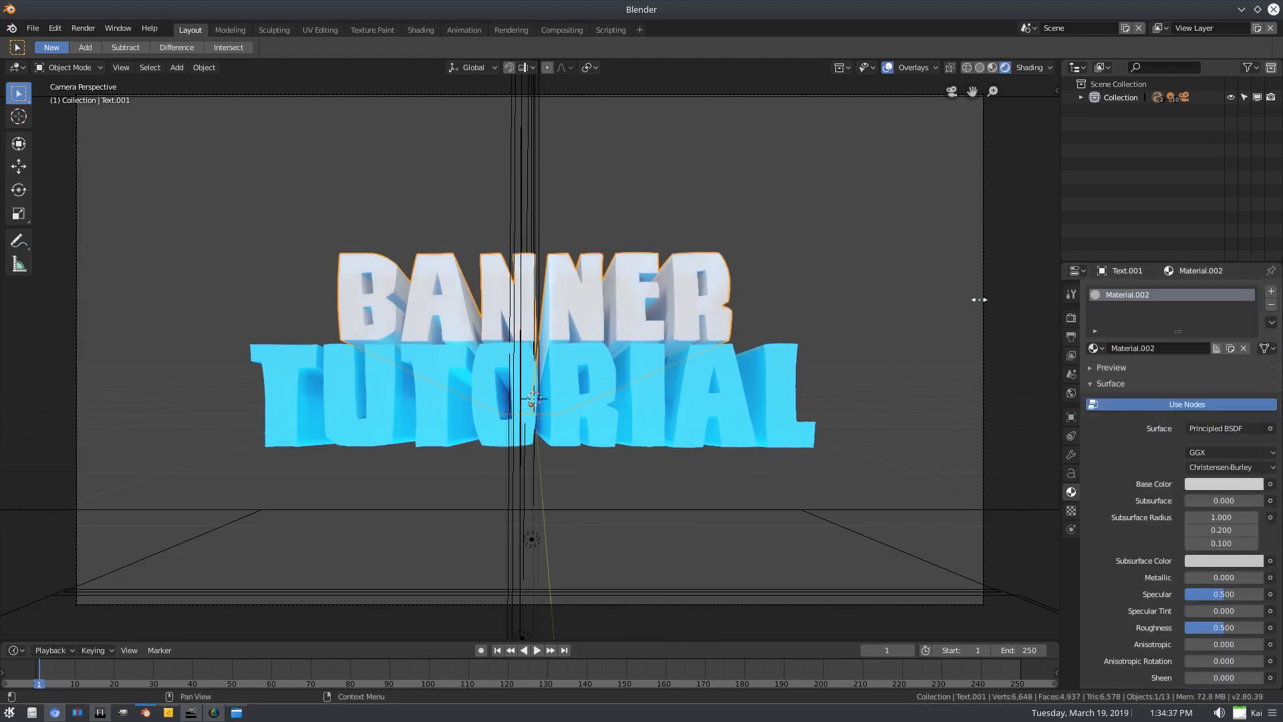
Try specular 1.000, roughness 0.191 and clearcoat 1.000 on the TUTORIAL material
left_click(744, 402)
left_click_drag(1223, 594, 1191, 628)
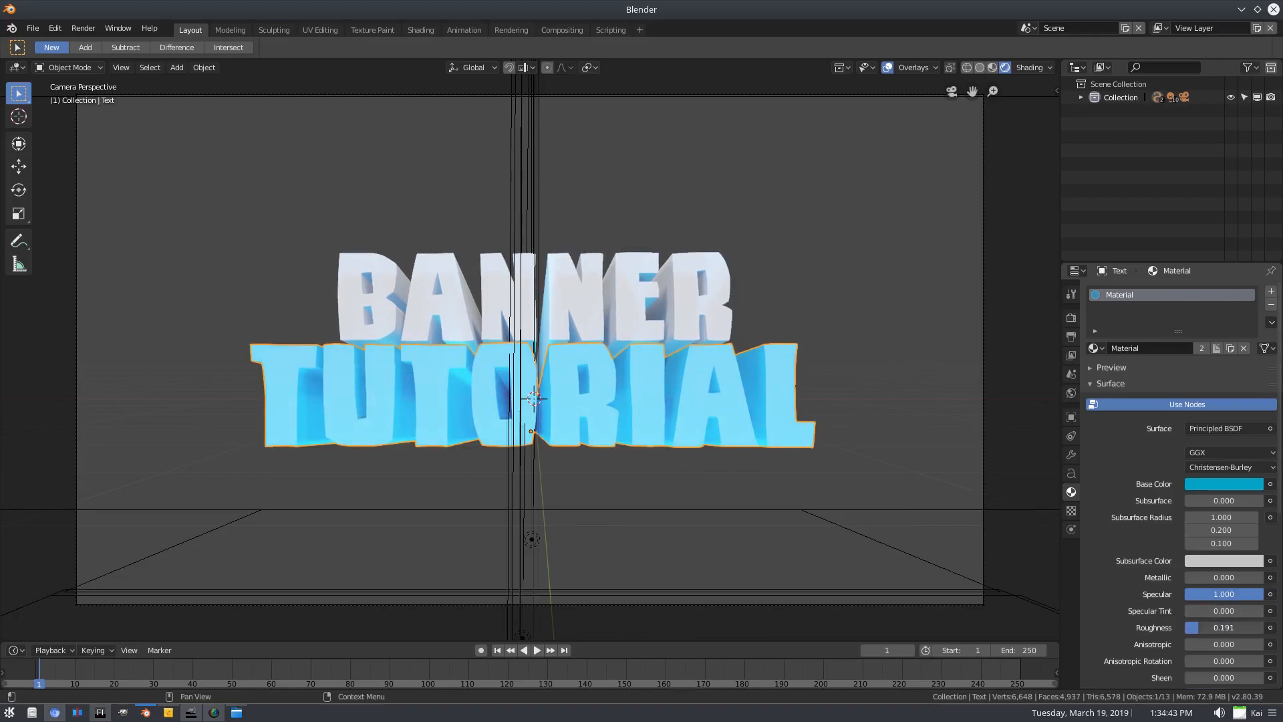
scroll(1191, 660, "down", 5)
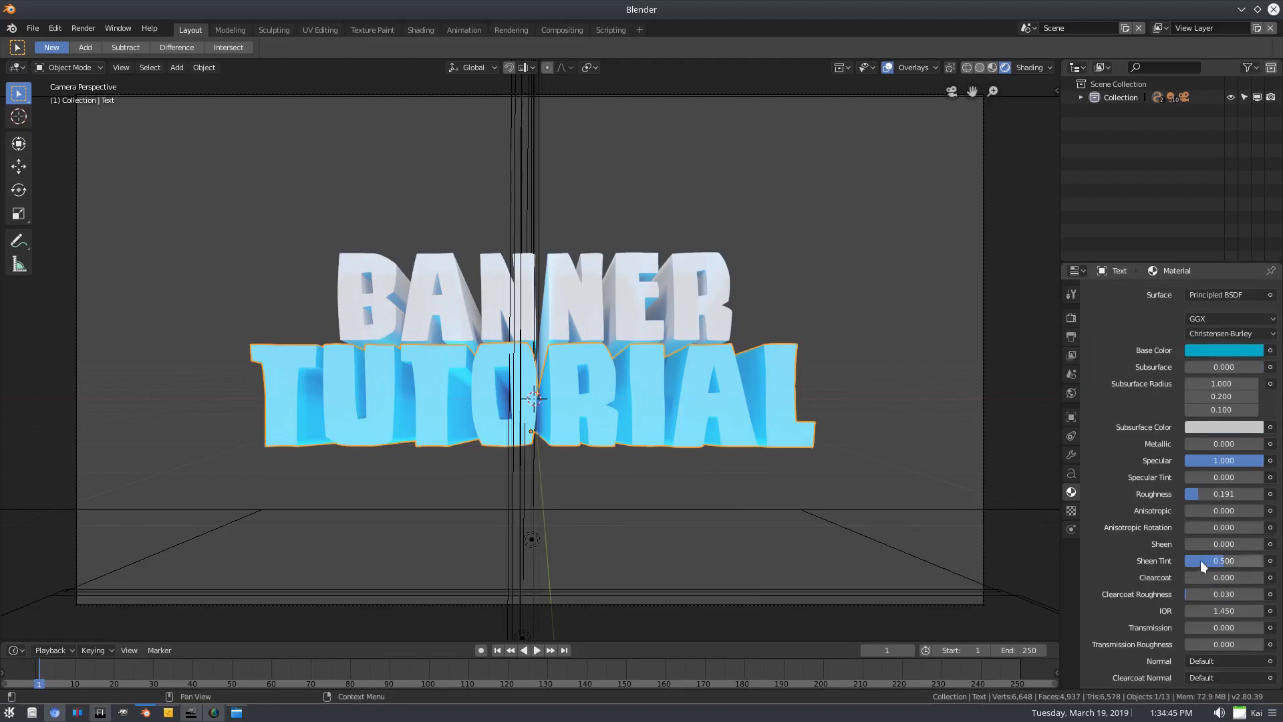
scroll(1268, 524, "up", 5)
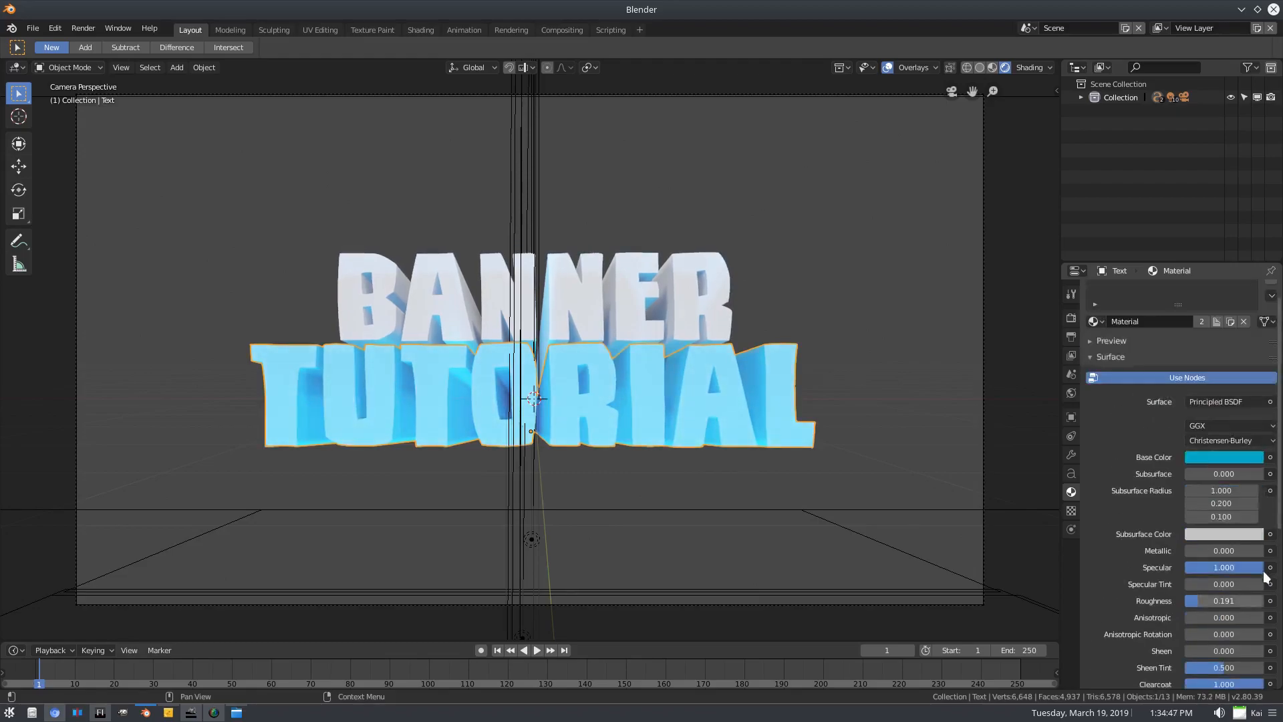
Set the TUTORIAL material's specular and clearcoat to 0.000 and its roughness to 1.000, and check the title from several views
left_click_drag(1237, 600, 1184, 599)
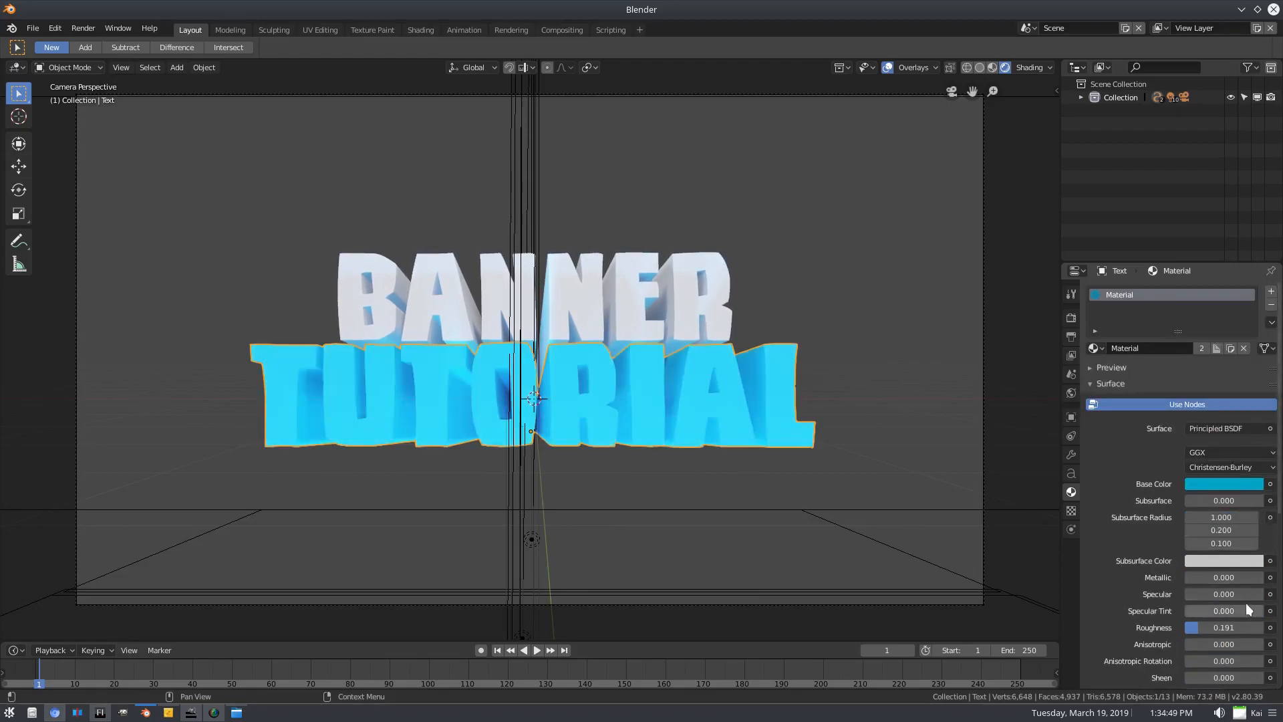
scroll(1246, 603, "down", 5)
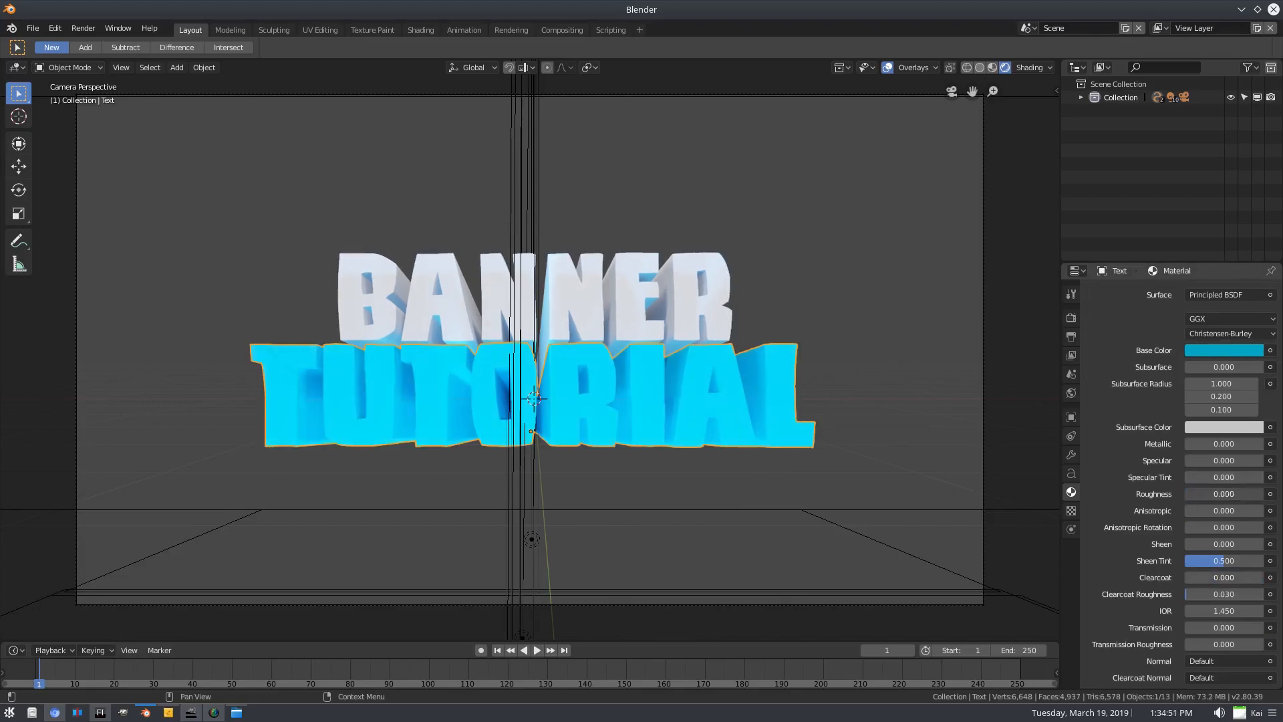
left_click_drag(1223, 494, 1186, 494)
scroll(471, 407, "down", 4)
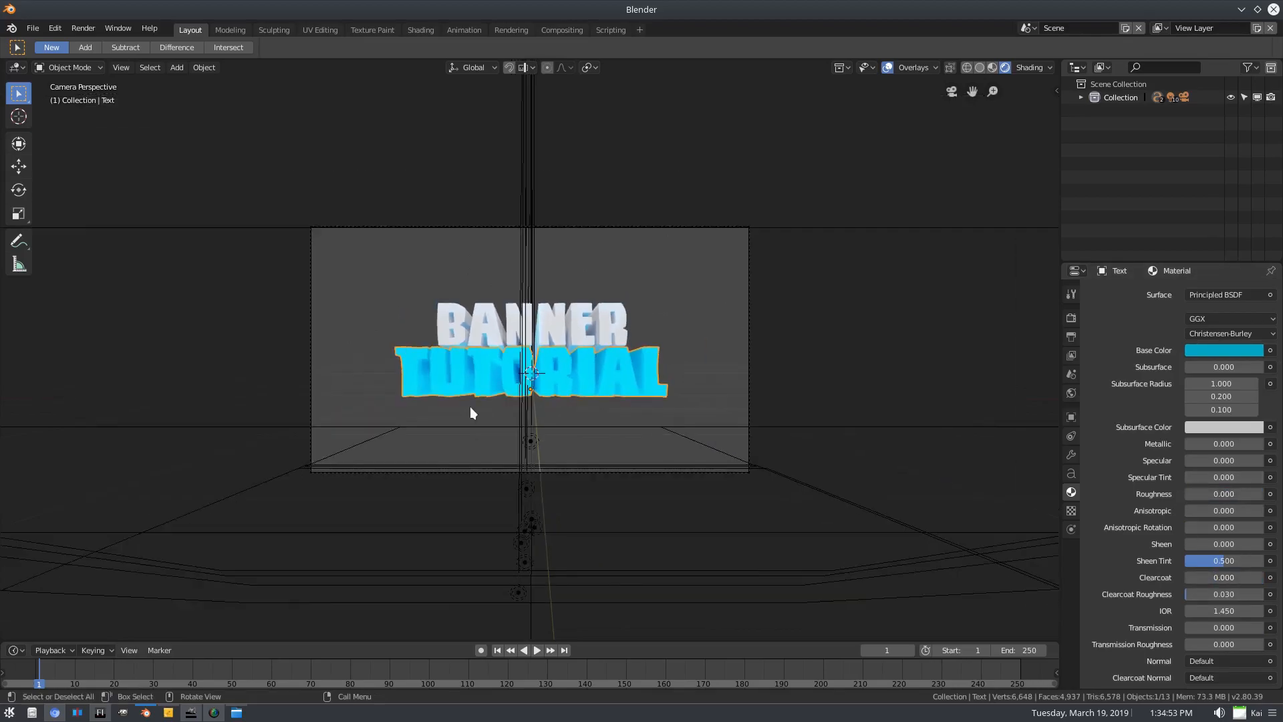
scroll(507, 403, "up", 3)
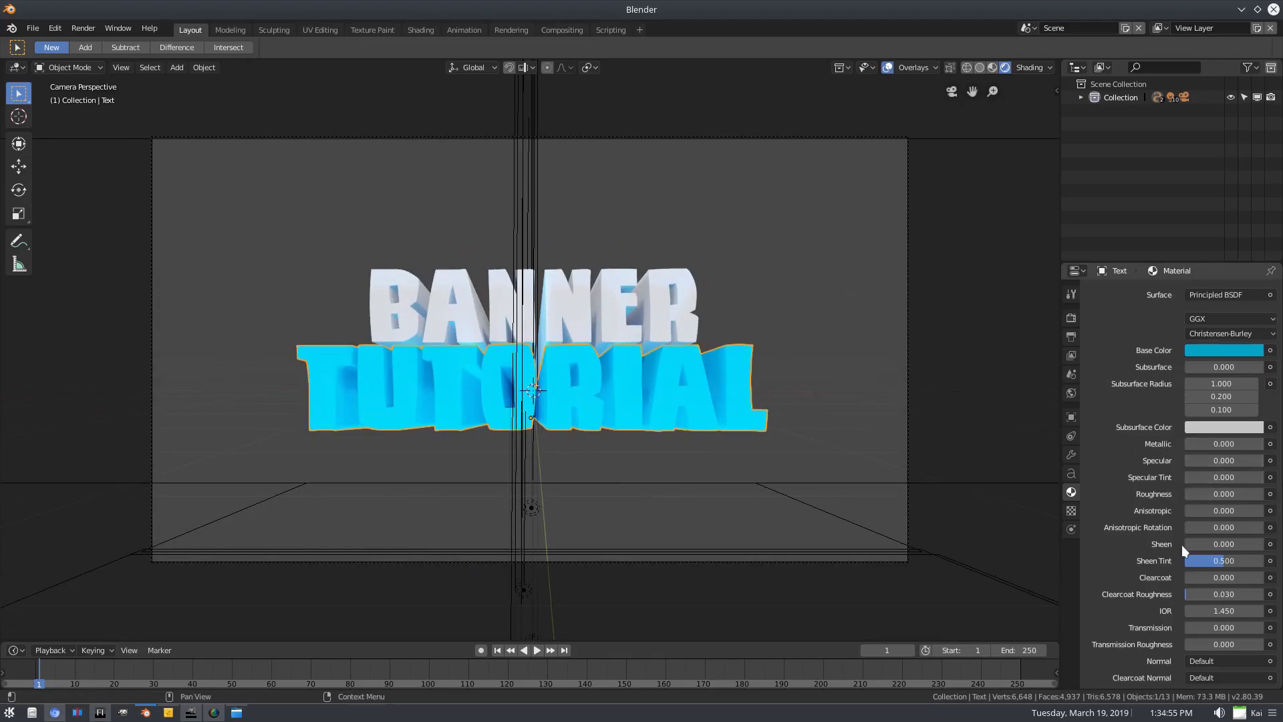
middle_click_drag(575, 447, 450, 420)
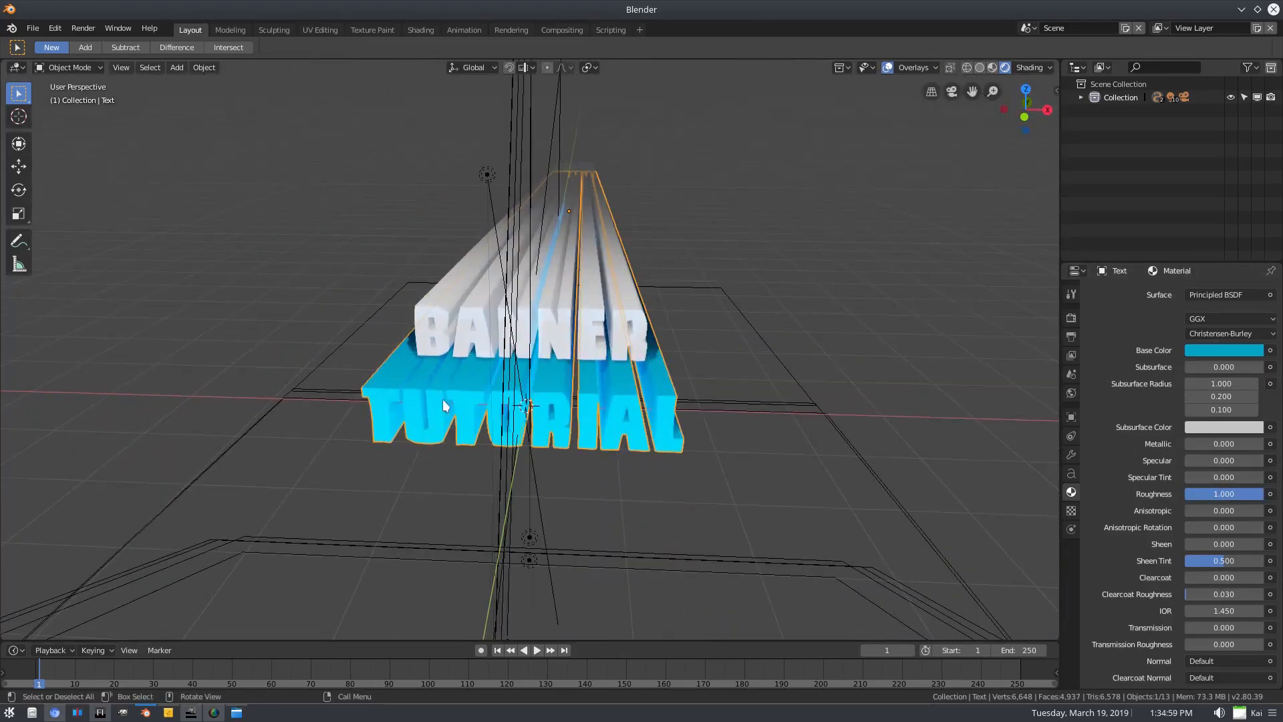
key("KP_0")
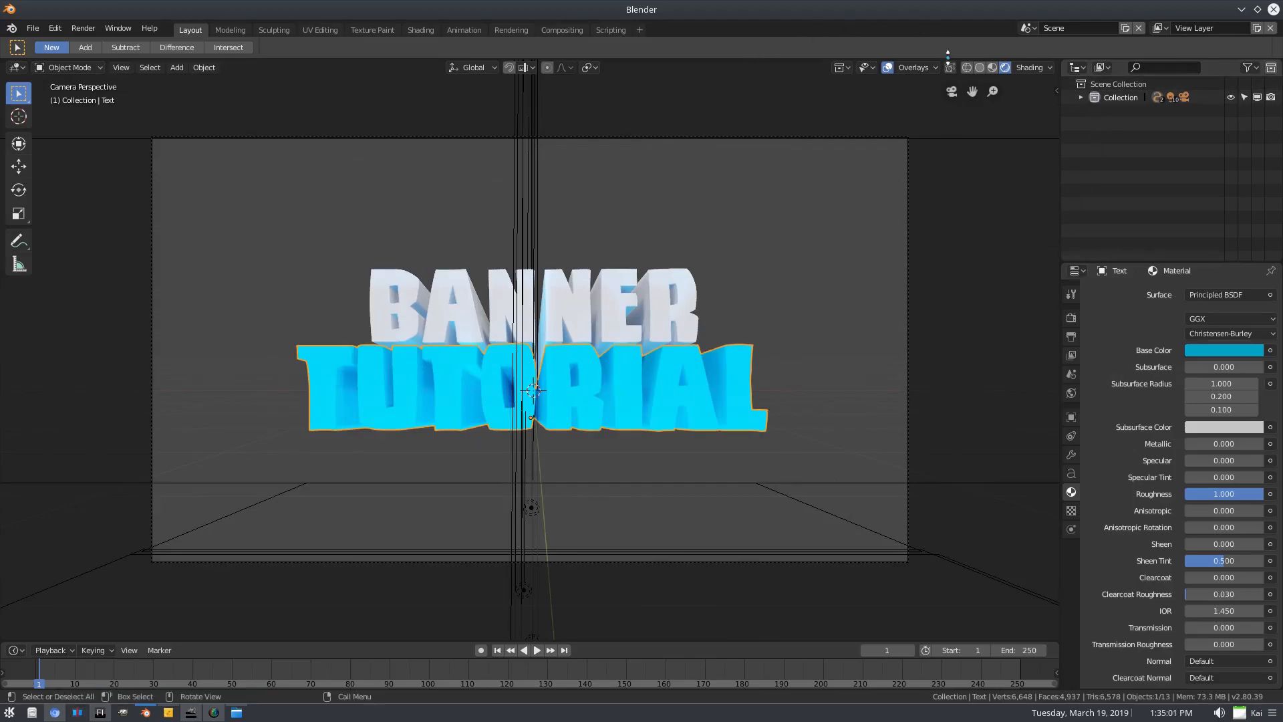
Enable Ambient Occlusion for the Eevee render with a distance of 12.2 m and a factor of 0.66, comparing it on and off
left_click(1071, 318)
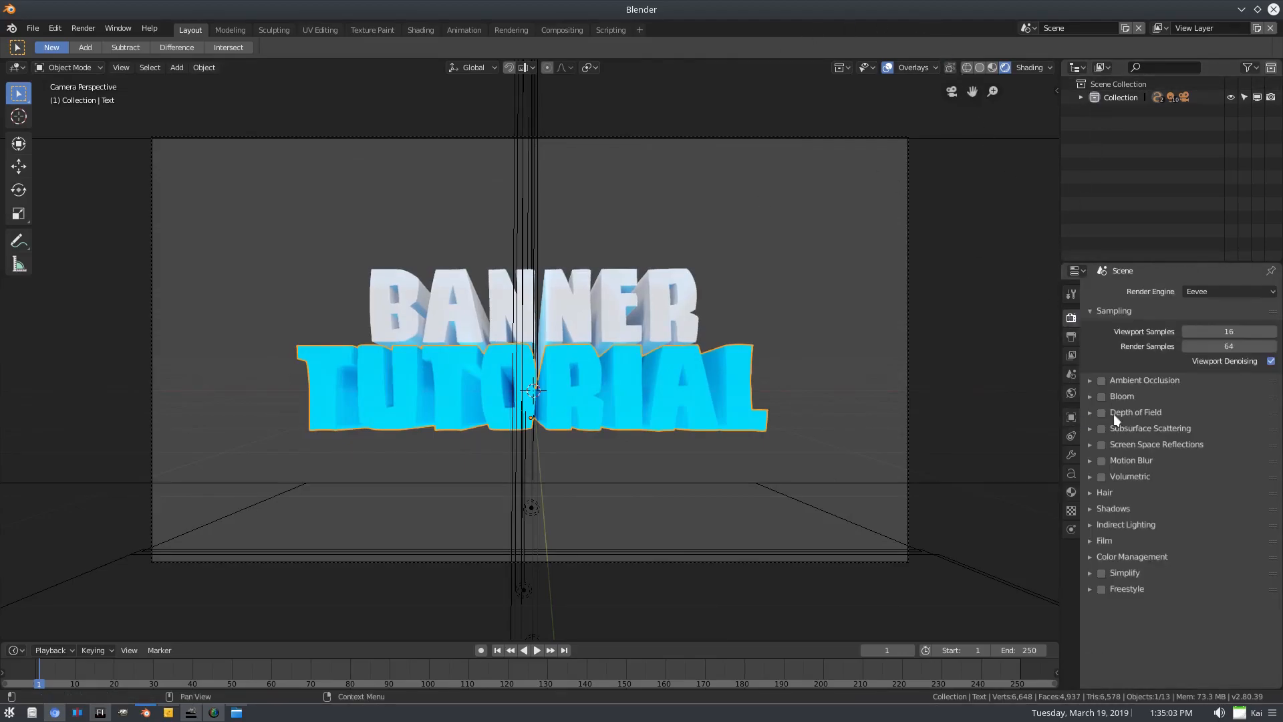
left_click(1086, 379)
mouse_move(1221, 416)
left_mouse_down()
mouse_move(1181, 416)
mouse_move(1232, 415)
left_mouse_up()
left_click_drag(1220, 401, 1256, 401)
left_click(1100, 378)
left_click(1100, 378)
left_click(1100, 378)
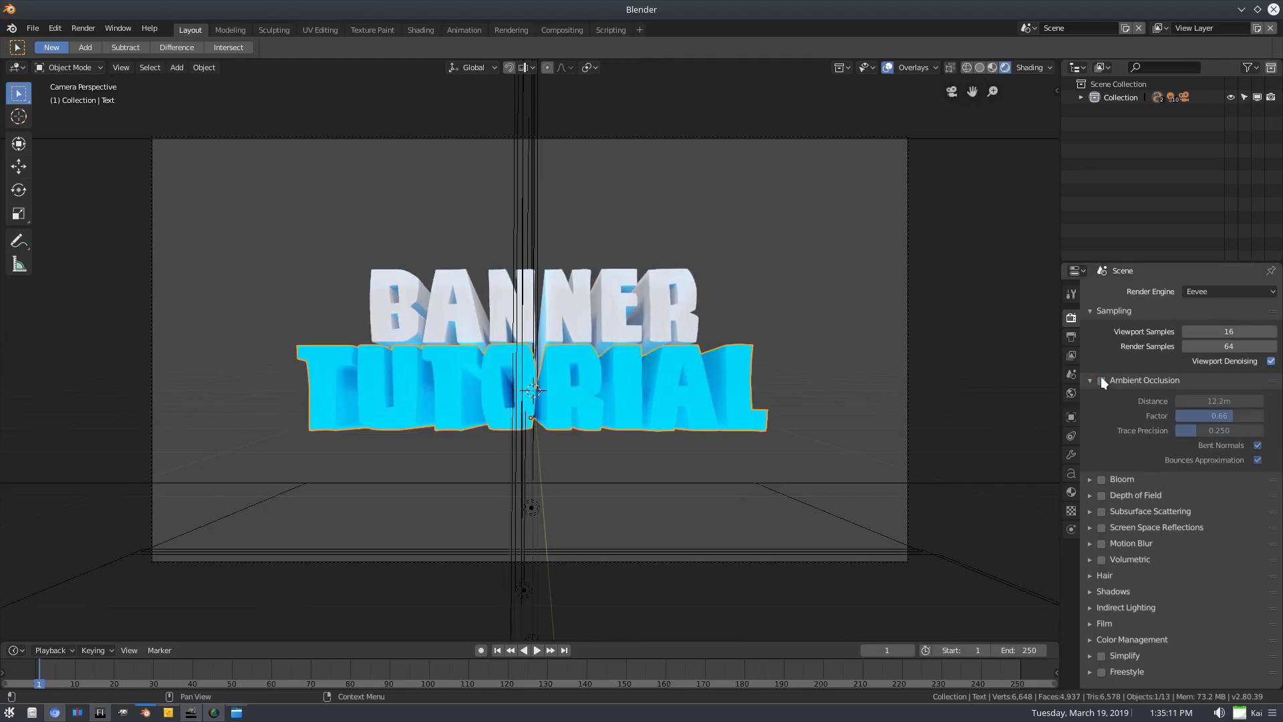
left_click(1101, 379)
left_click(1089, 377)
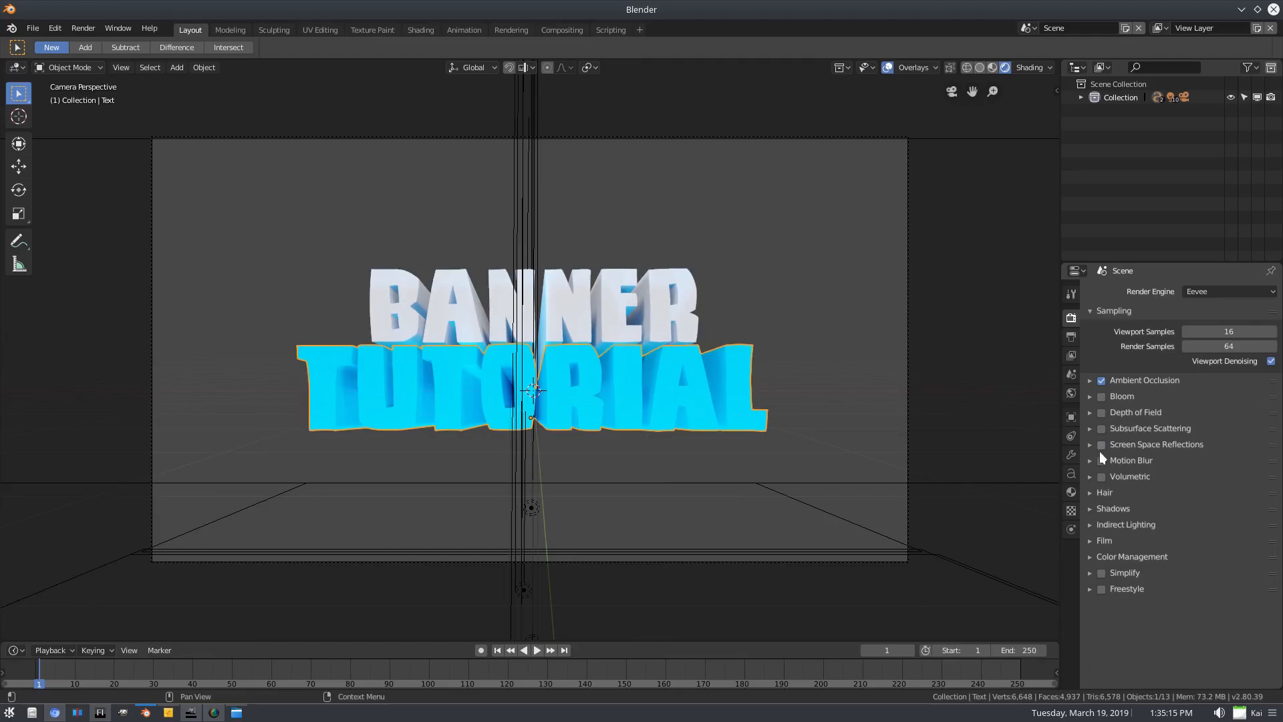
left_click(1098, 428)
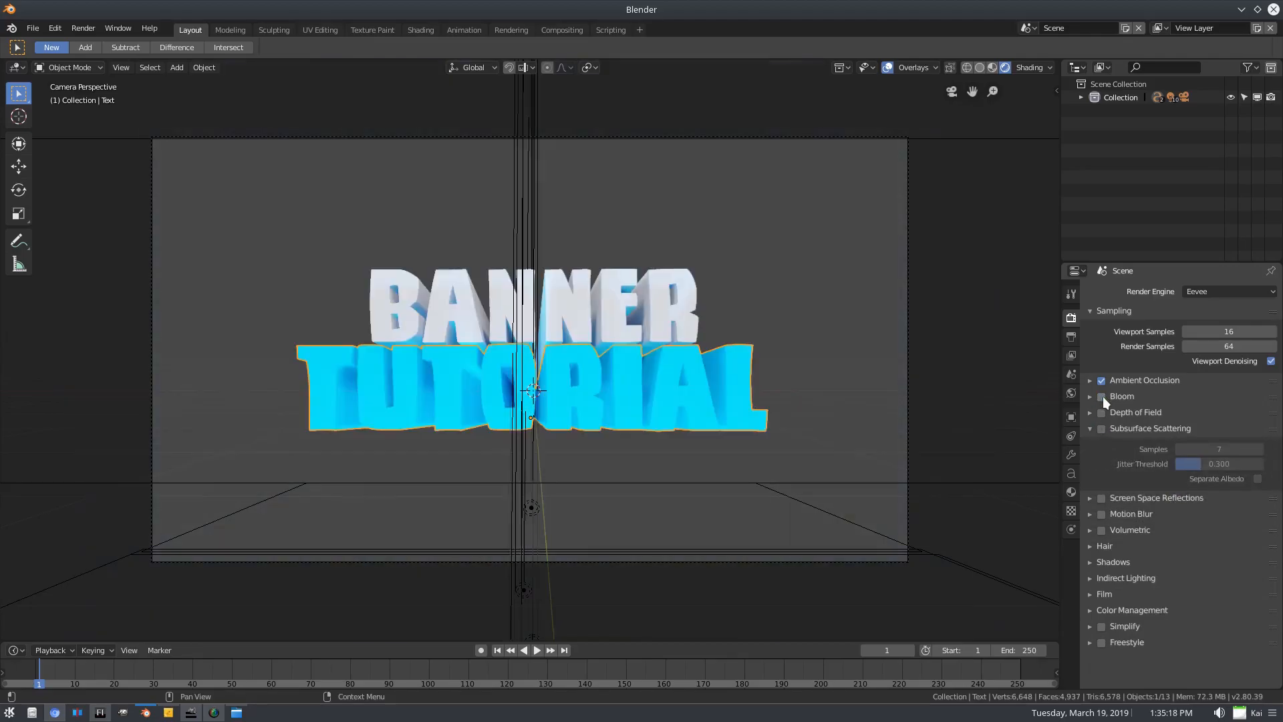
left_click(1089, 397)
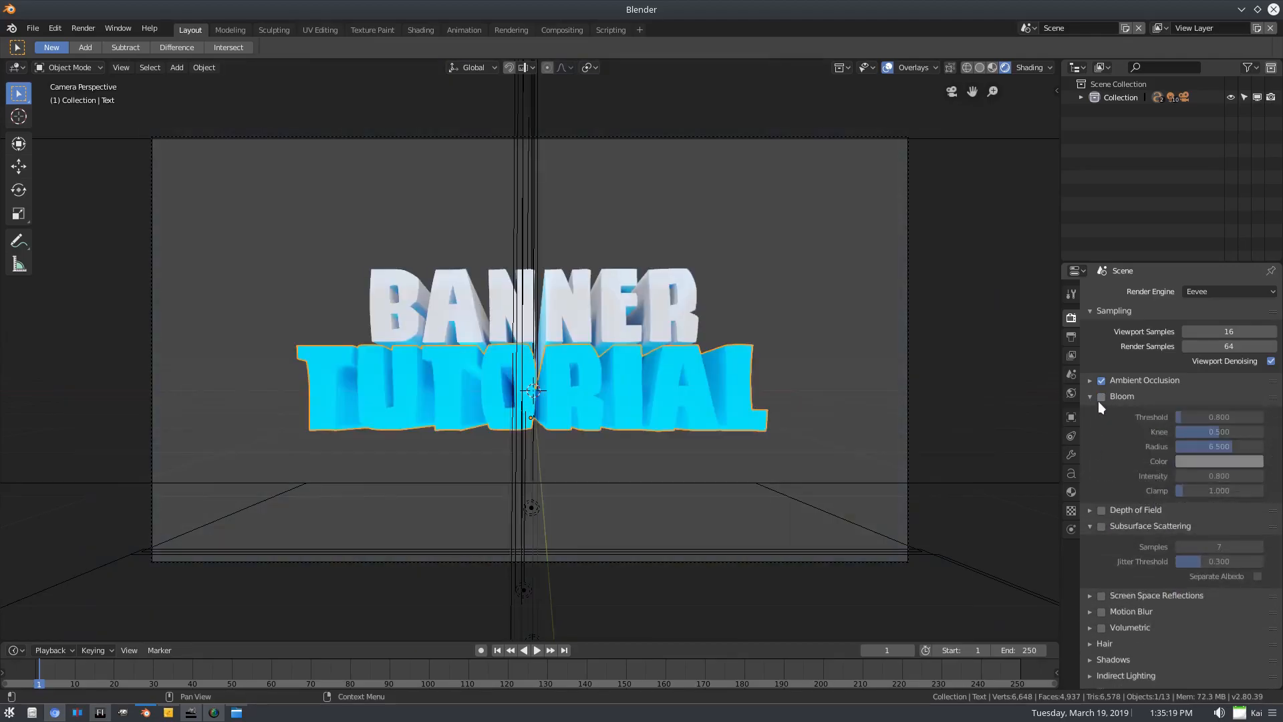
left_click(1095, 399)
left_click(1088, 428)
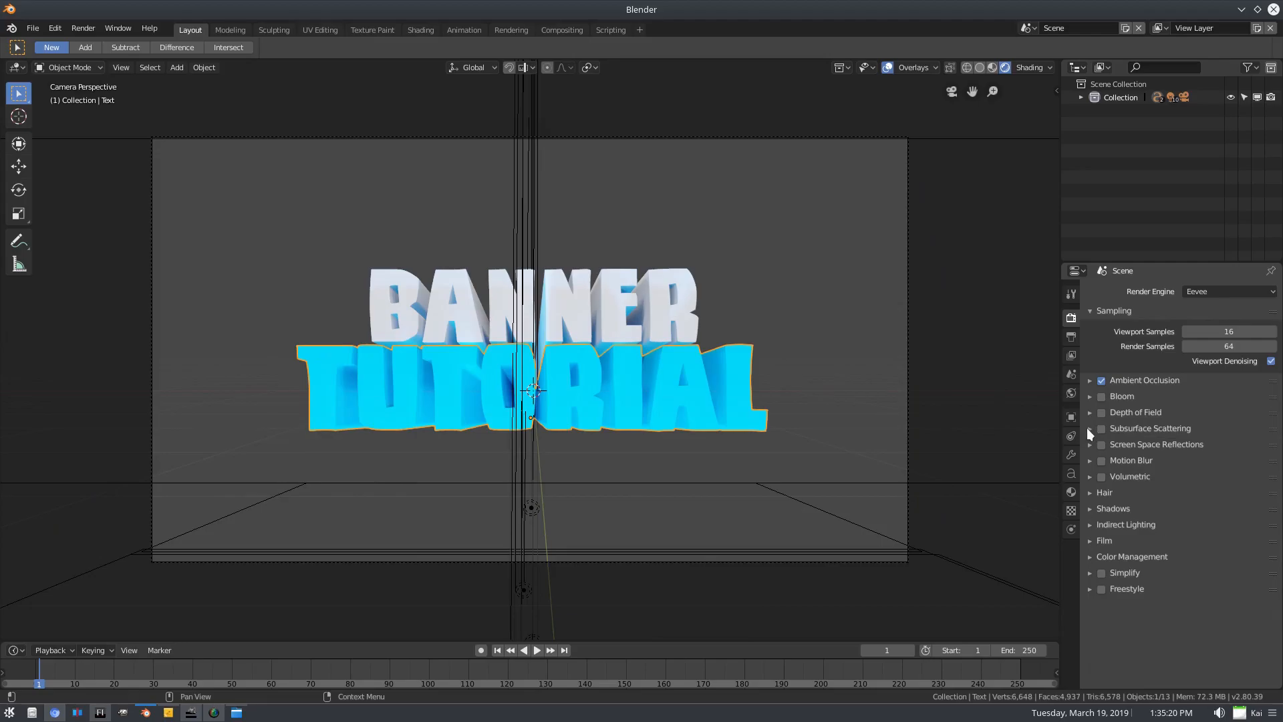
Set the Eevee shadow cube size to 4096px
left_click(1090, 507)
scroll(713, 434, "up", 3)
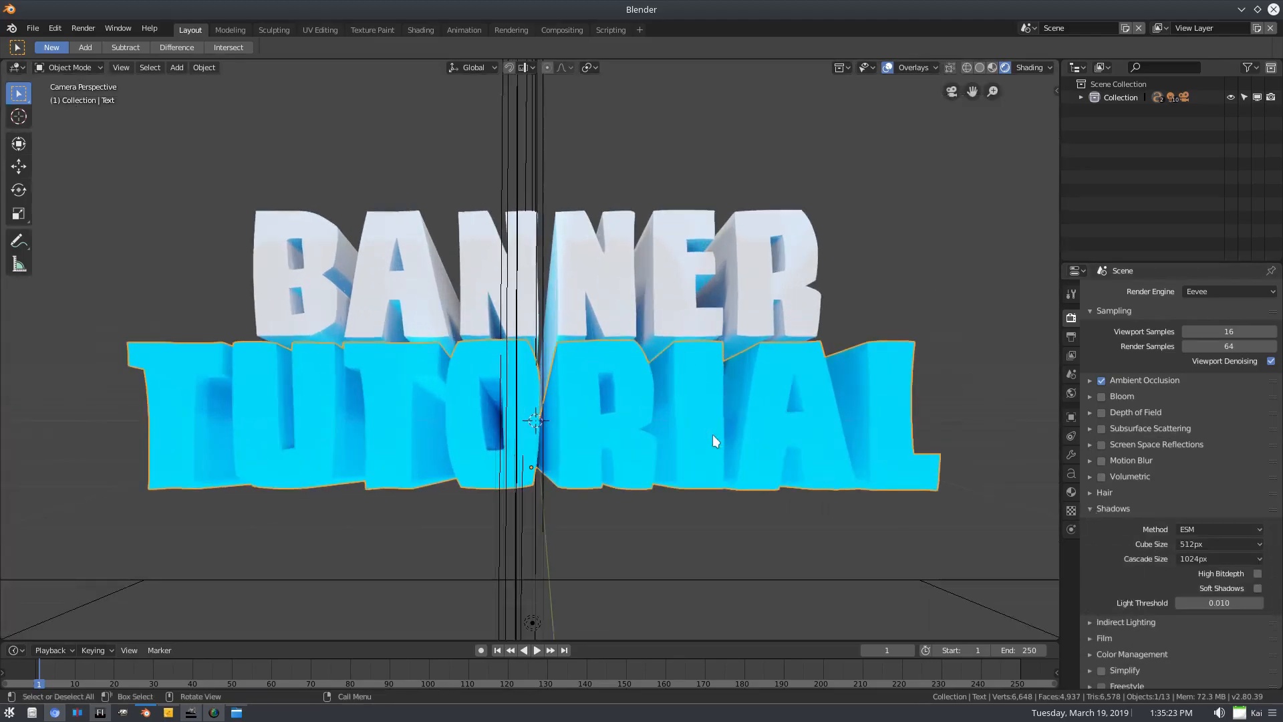
left_click(1217, 543)
left_click(1204, 438)
Try Soft Shadows for the Eevee render, comparing the title in the camera view and from the side
left_click(1256, 588)
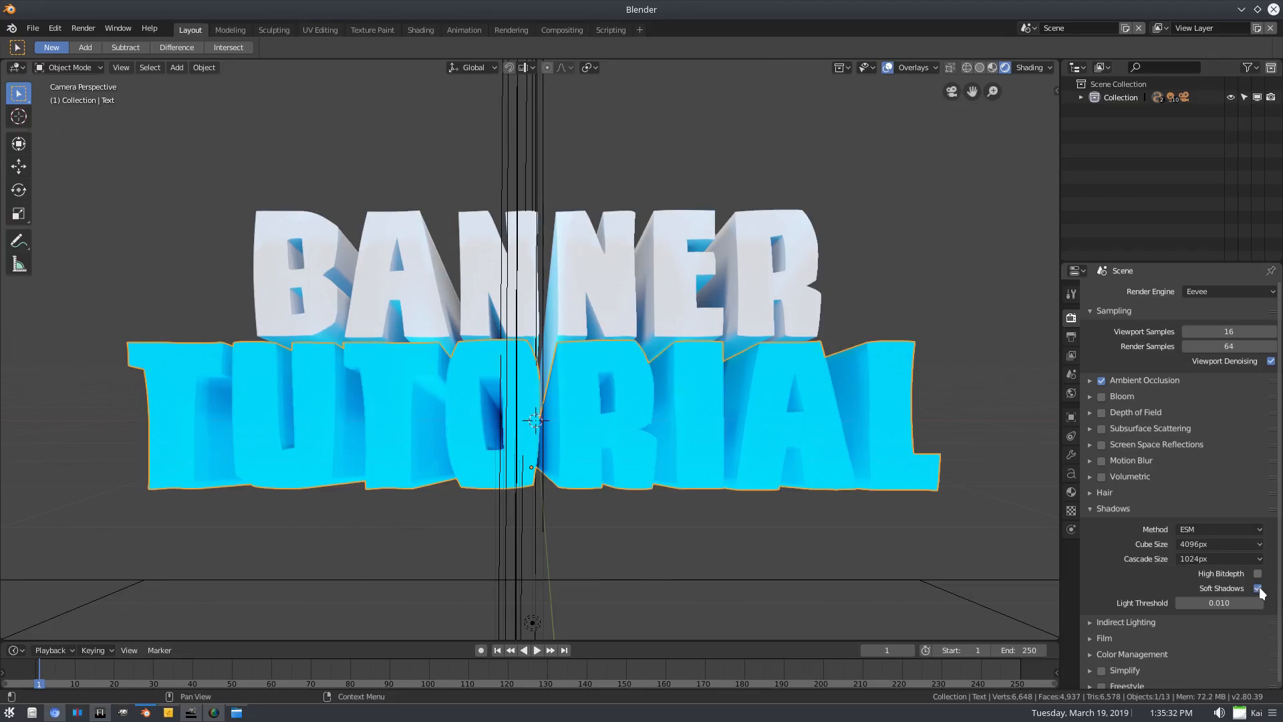
left_click(1258, 588)
scroll(640, 427, "down", 6)
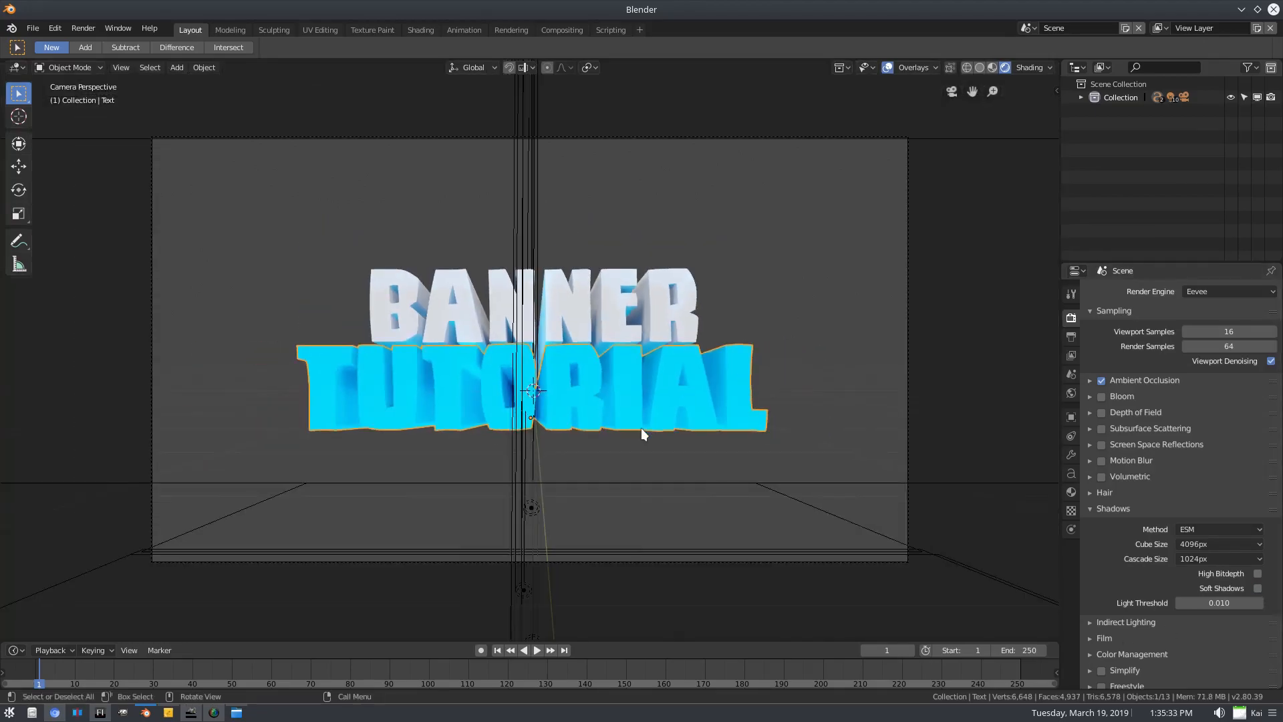
scroll(640, 427, "up", 4)
scroll(641, 429, "up", 2)
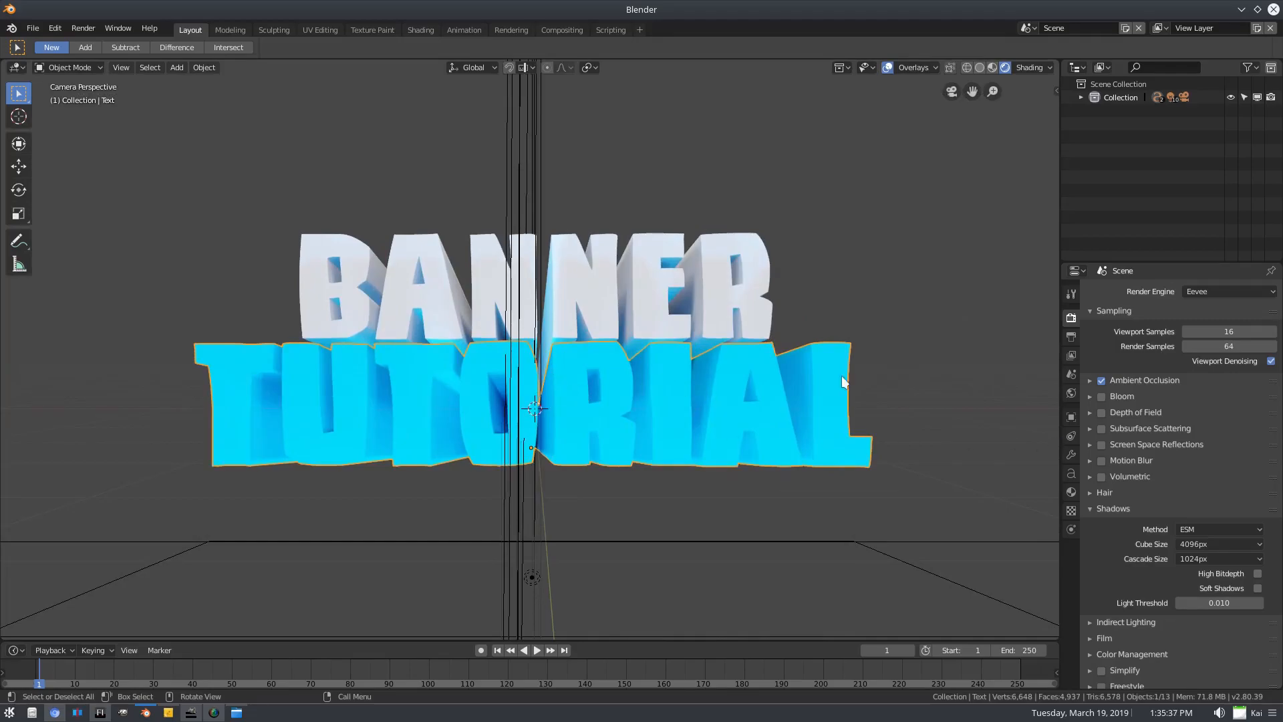
middle_click_drag(841, 376, 1153, 569)
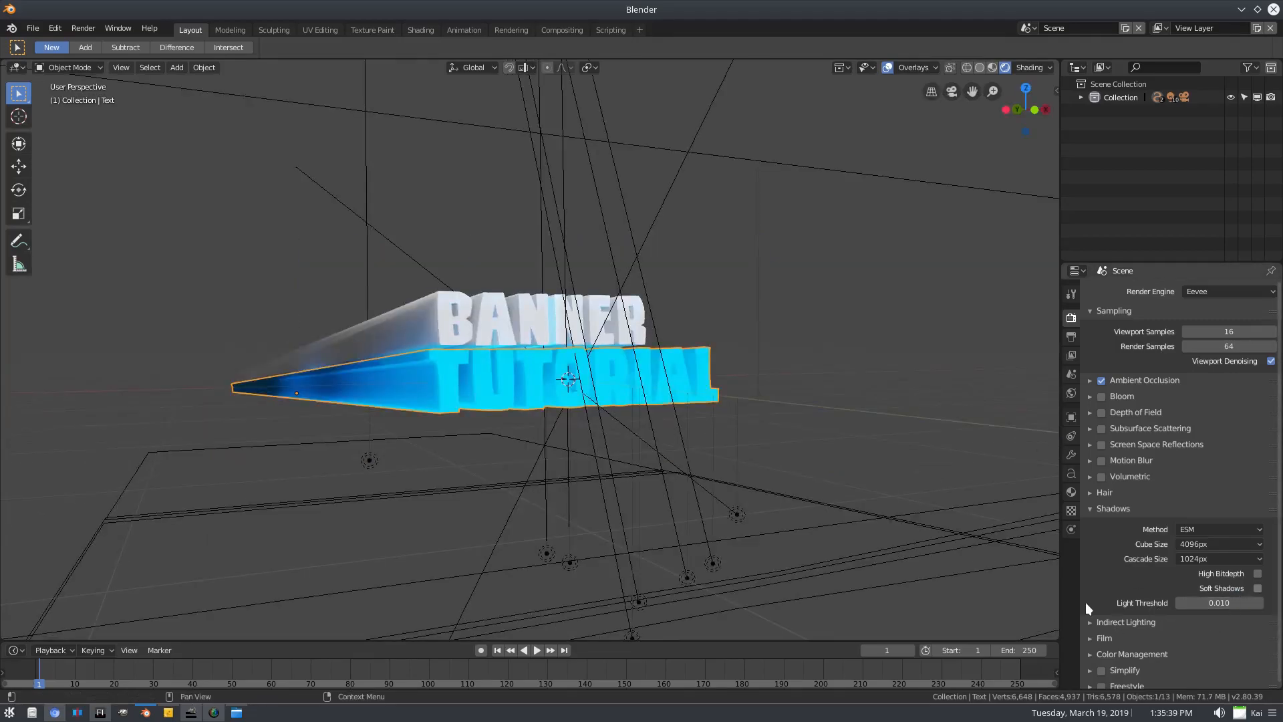
left_click(1258, 588)
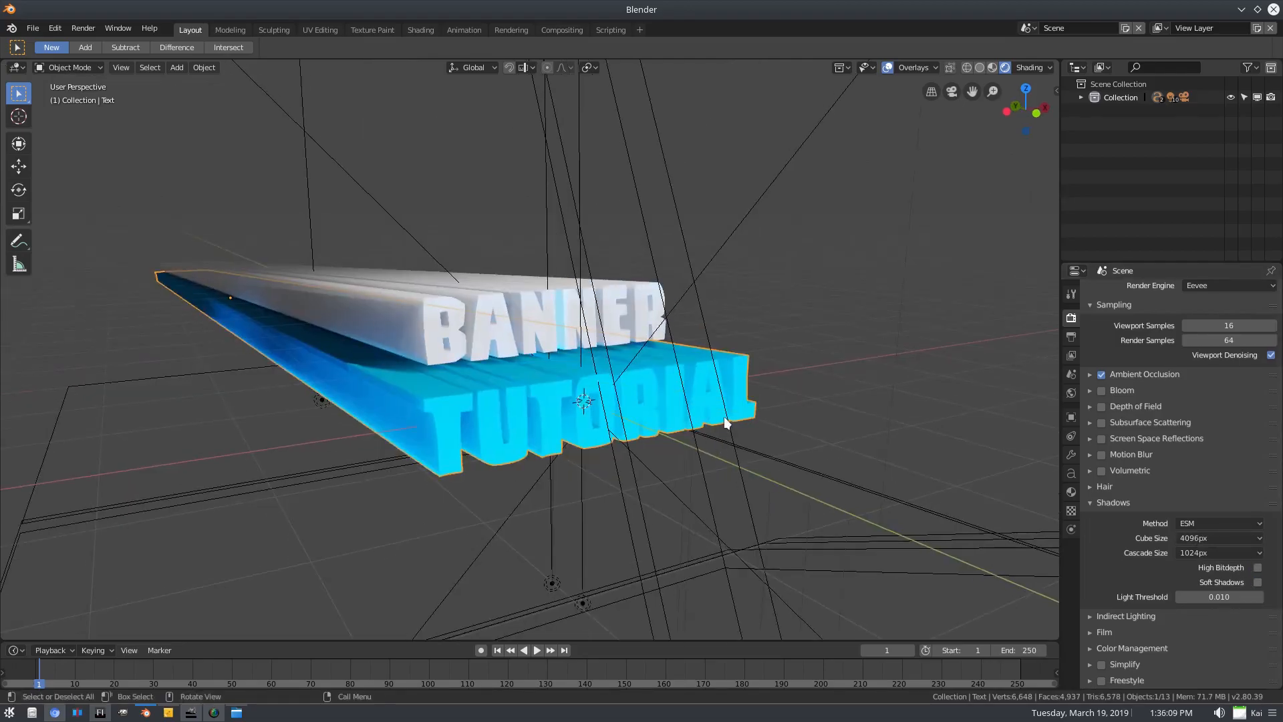
key("KP_0")
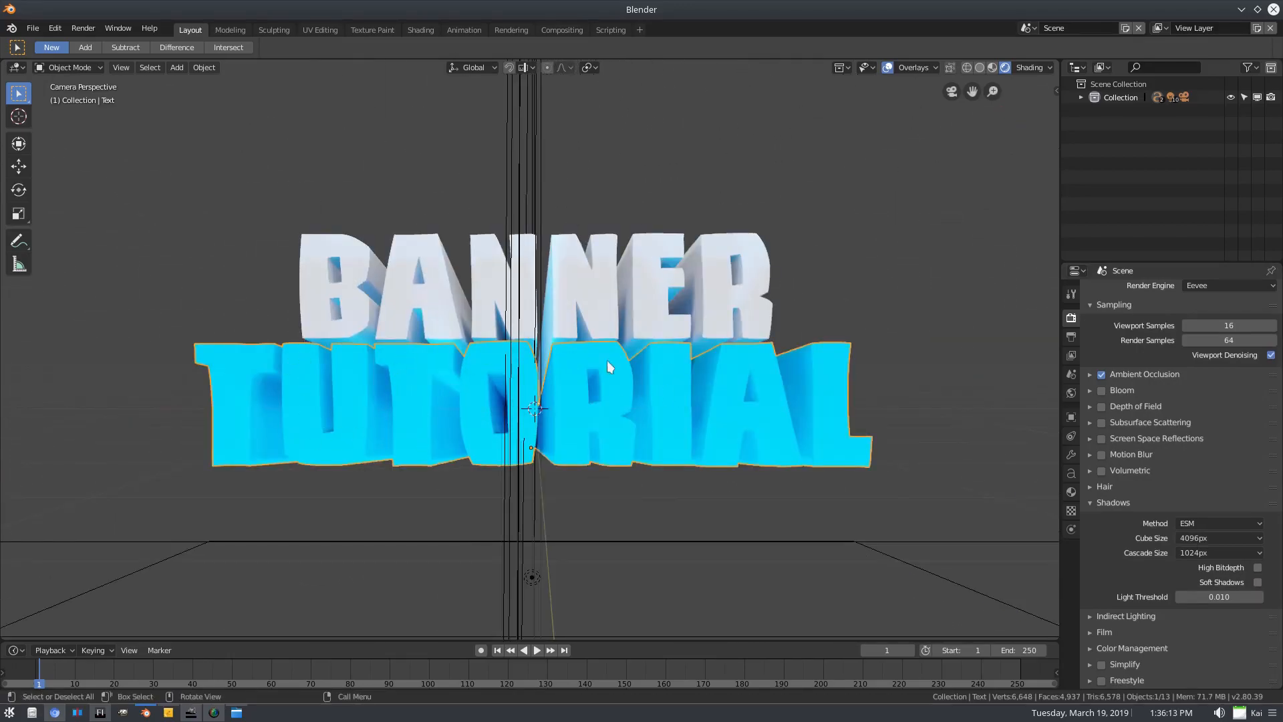
Duplicate the TUTORIAL text and move the copy aside along the X axis
middle_click_drag(545, 389, 688, 309)
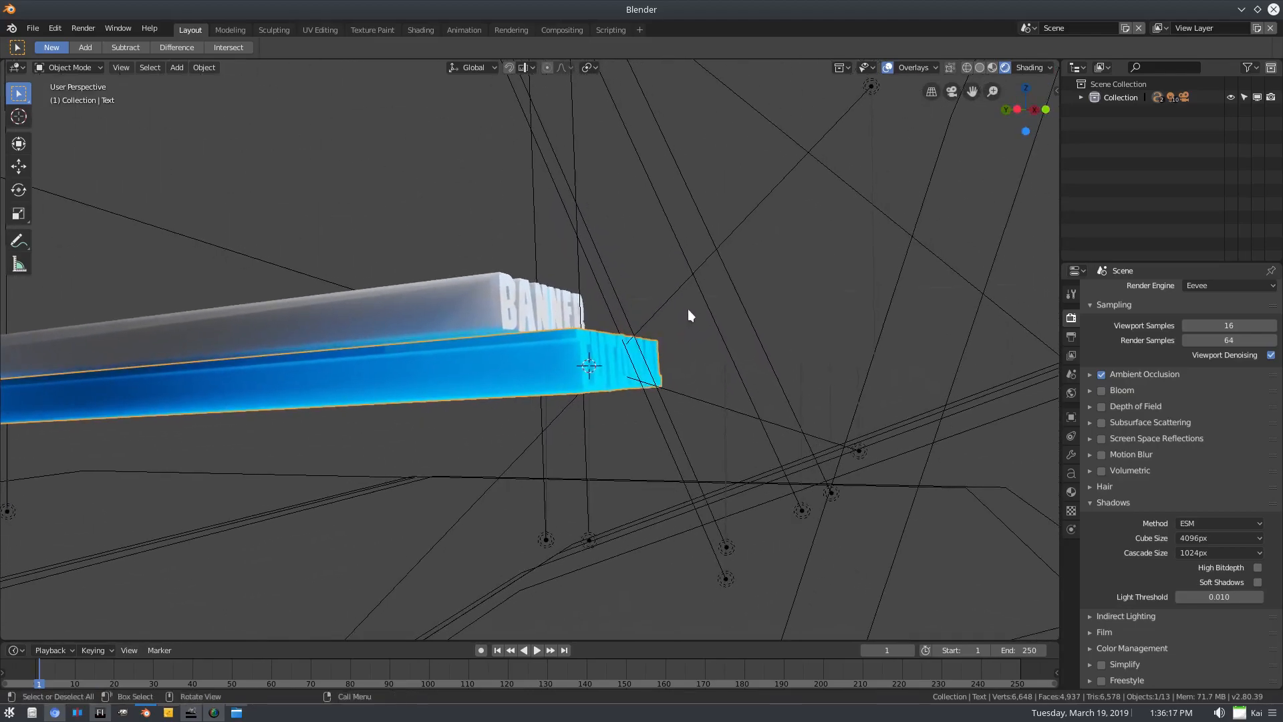
key("shift+d")
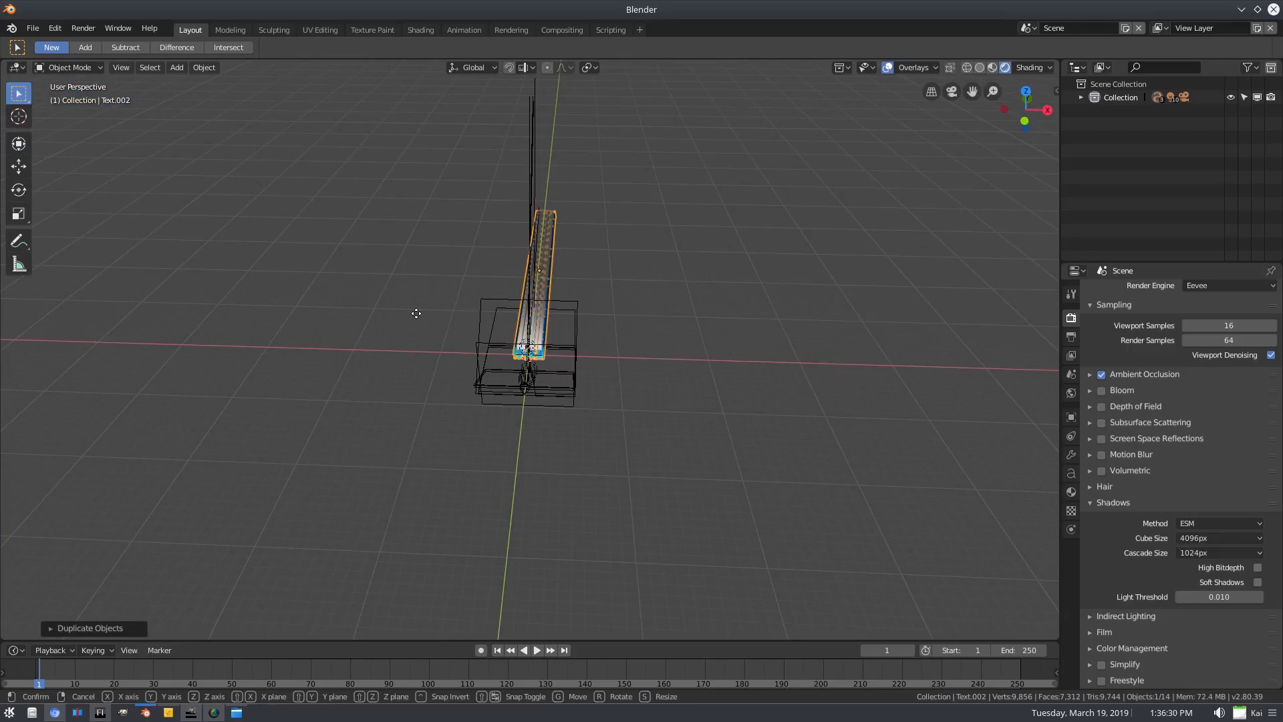
key("x")
left_click(338, 309)
Convert the original TUTORIAL text to a mesh
middle_click_drag(338, 310, 503, 364)
scroll(502, 363, "up", 8)
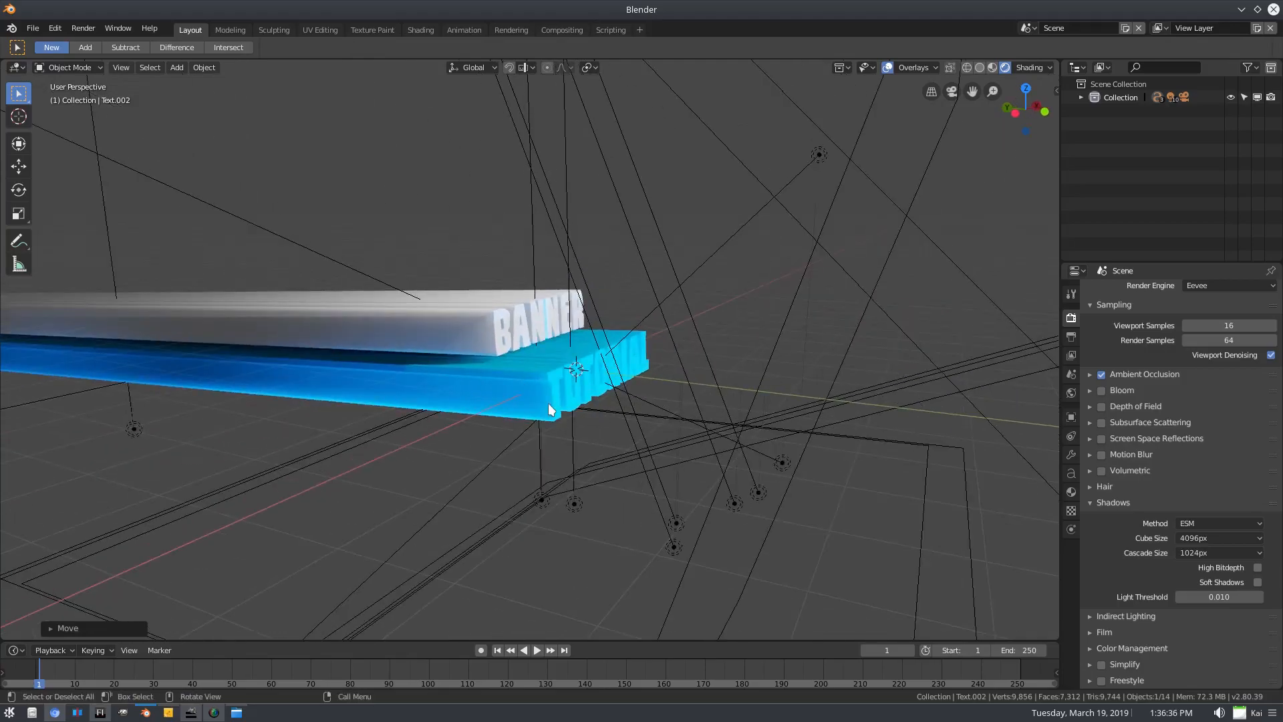
left_click(548, 403)
scroll(548, 403, "up", 2)
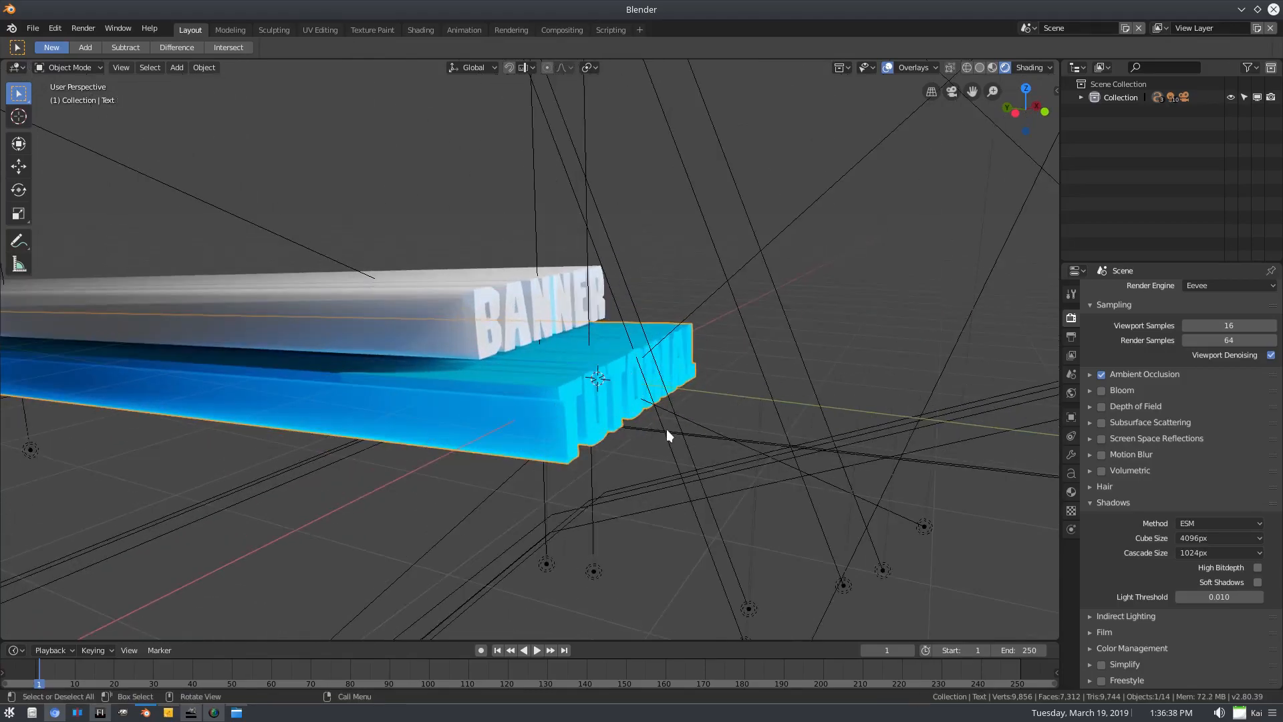
left_click(207, 68)
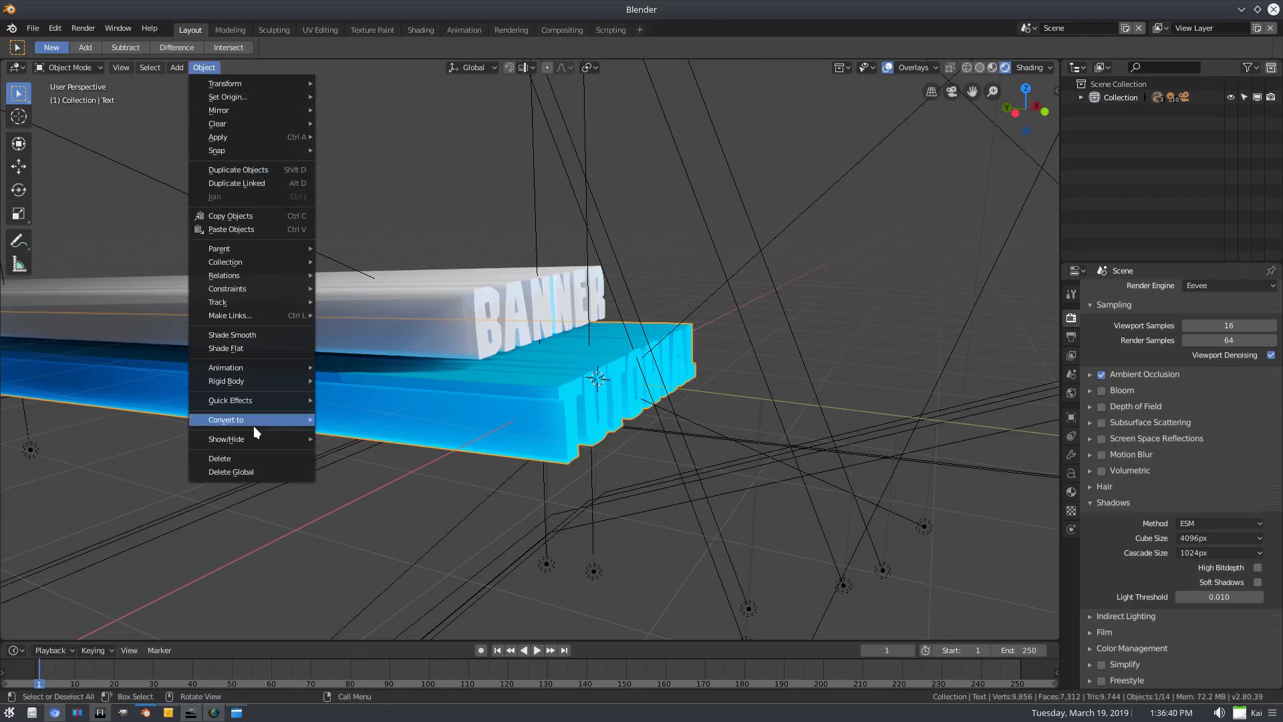
mouse_move(237, 426)
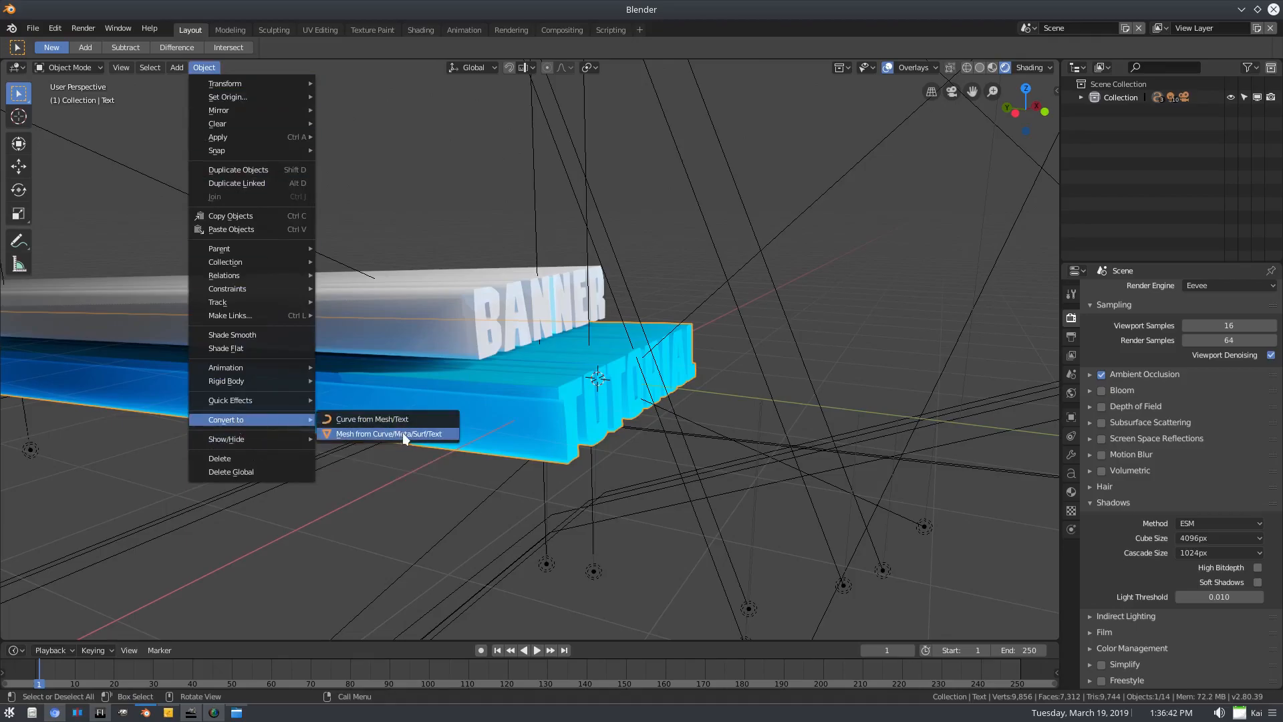
key("Return")
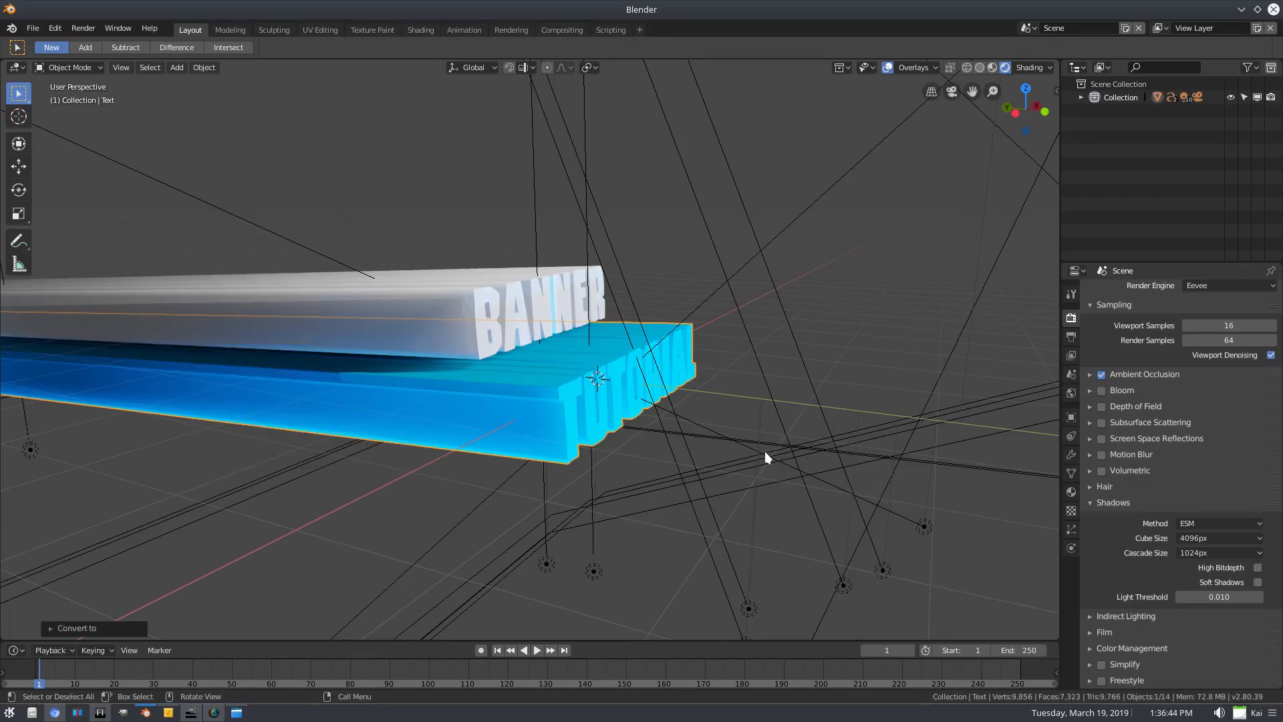
Select all front faces of the TUTORIAL mesh in Edit Mode, using face selection and X-ray in the right orthographic view
key("Tab")
mouse_move(751, 446)
middle_mouse_down()
mouse_move(666, 422)
mouse_move(708, 446)
mouse_move(750, 444)
mouse_move(726, 456)
mouse_move(742, 445)
middle_mouse_up()
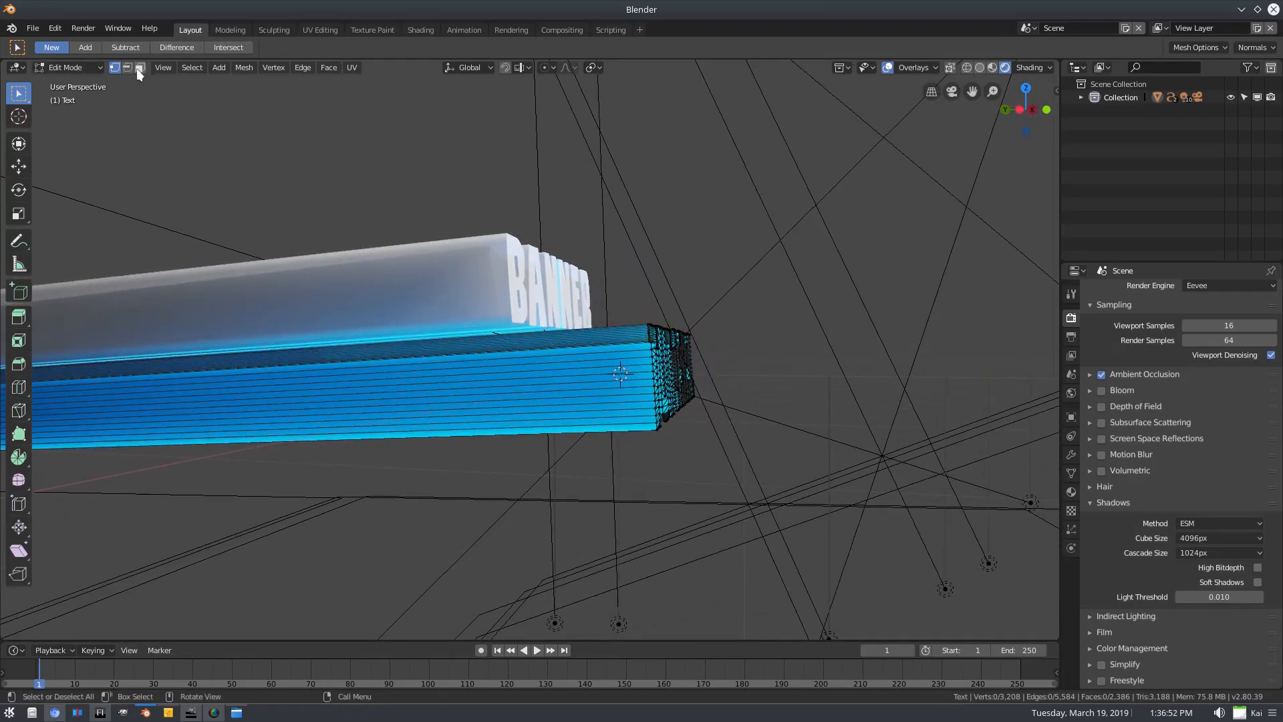
middle_click_drag(503, 294, 647, 339)
key("KP_3")
scroll(387, 421, "up", 4)
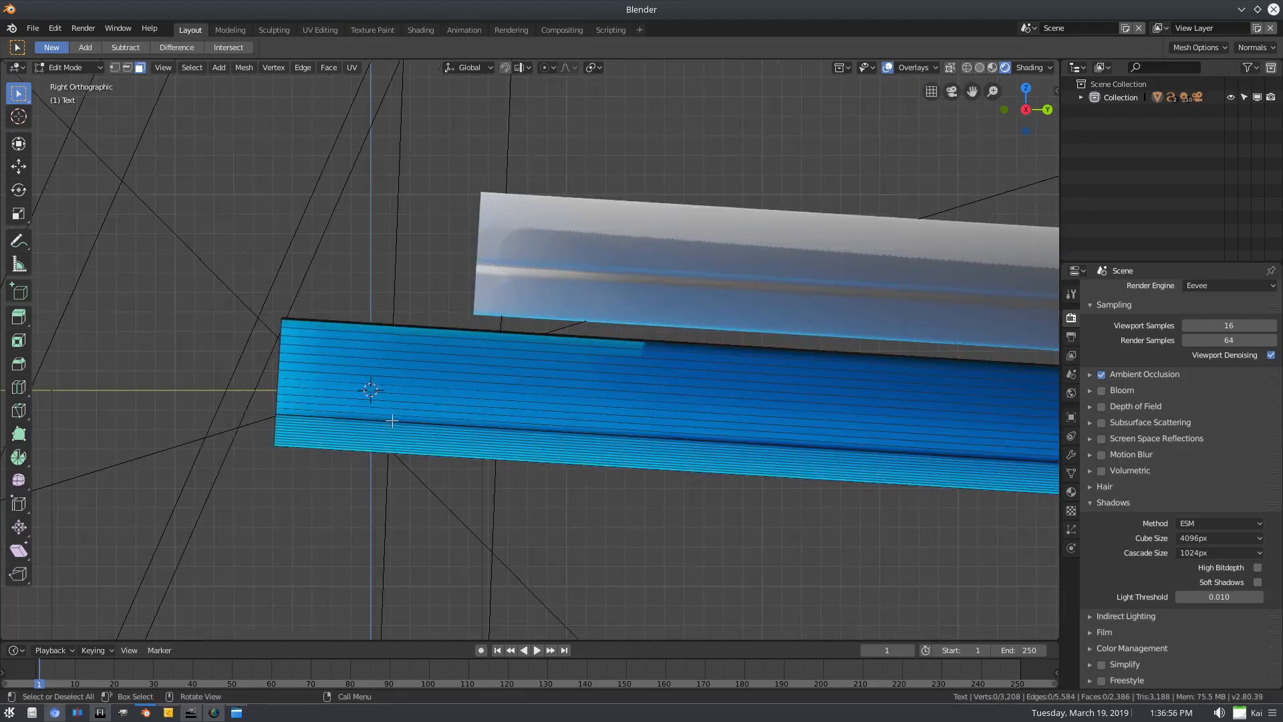
scroll(466, 382, "up", 1)
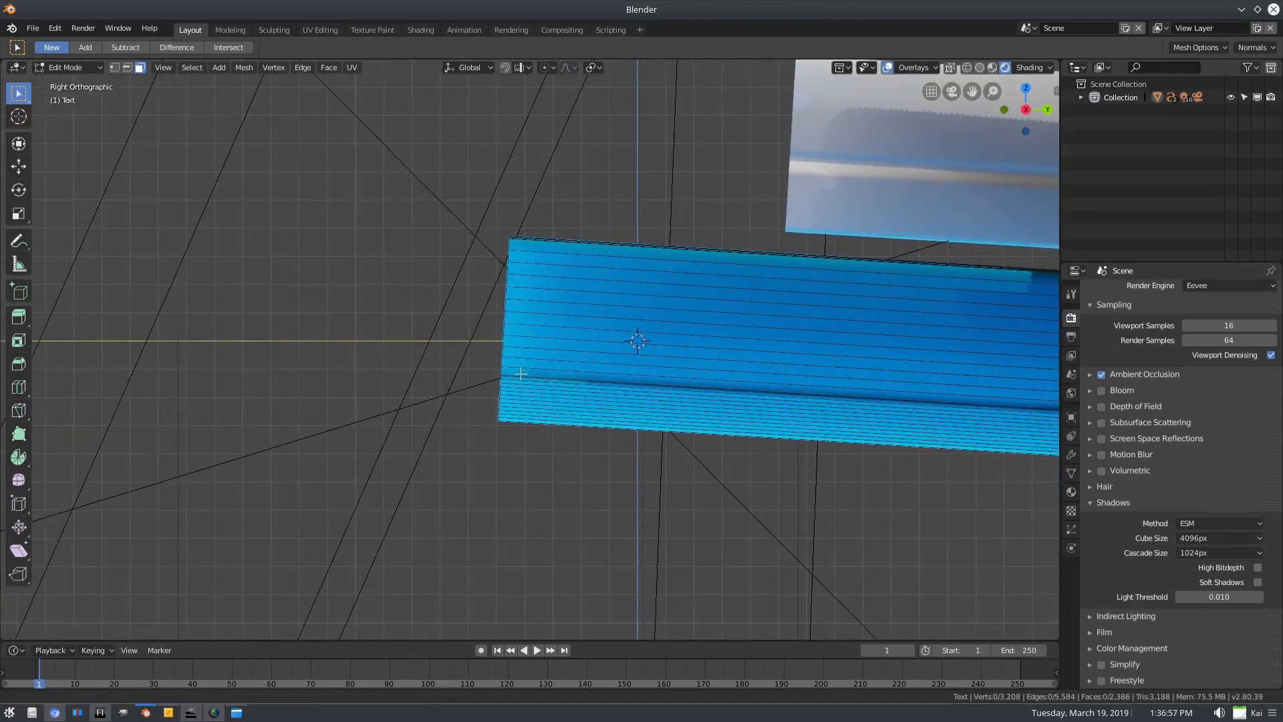
left_click(953, 66)
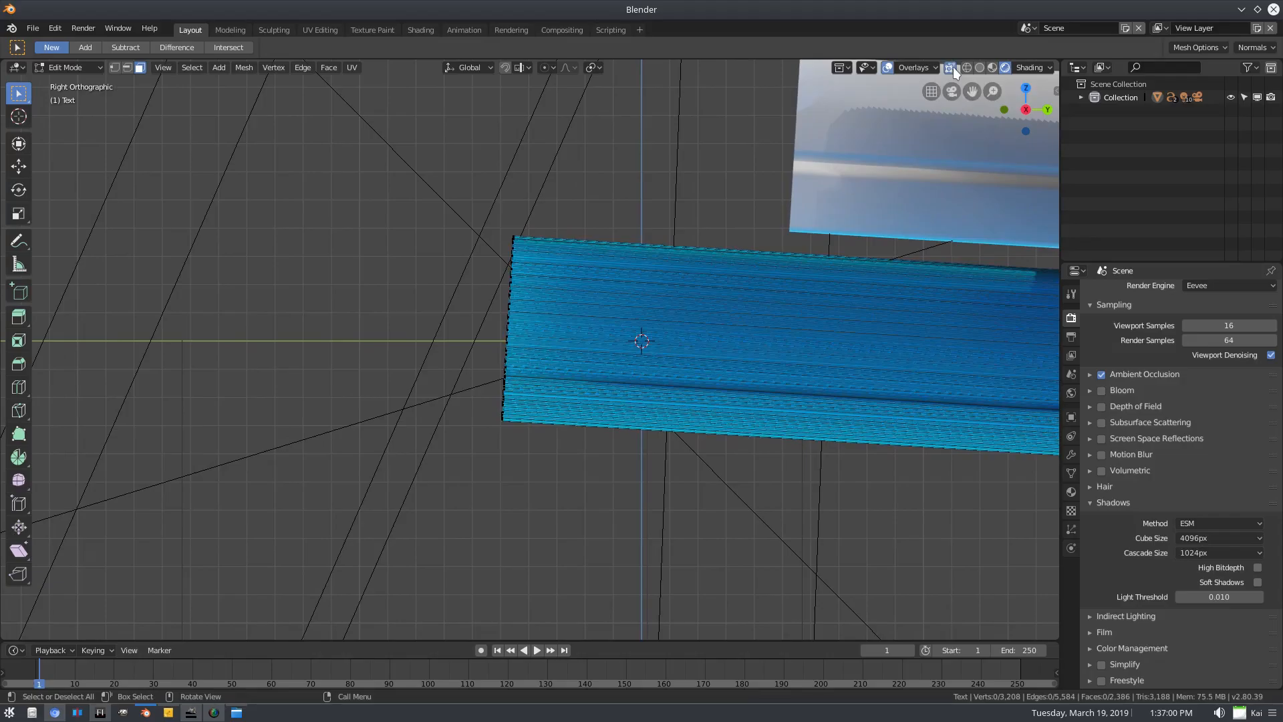
left_click_drag(437, 200, 514, 473)
Add a second material slot with Material.002 to TUTORIAL, assign it to the selected front faces, and check the camera view
middle_click_drag(499, 458, 530, 493)
scroll(530, 492, "up", 2)
left_click(1071, 492)
scroll(1093, 443, "up", 5)
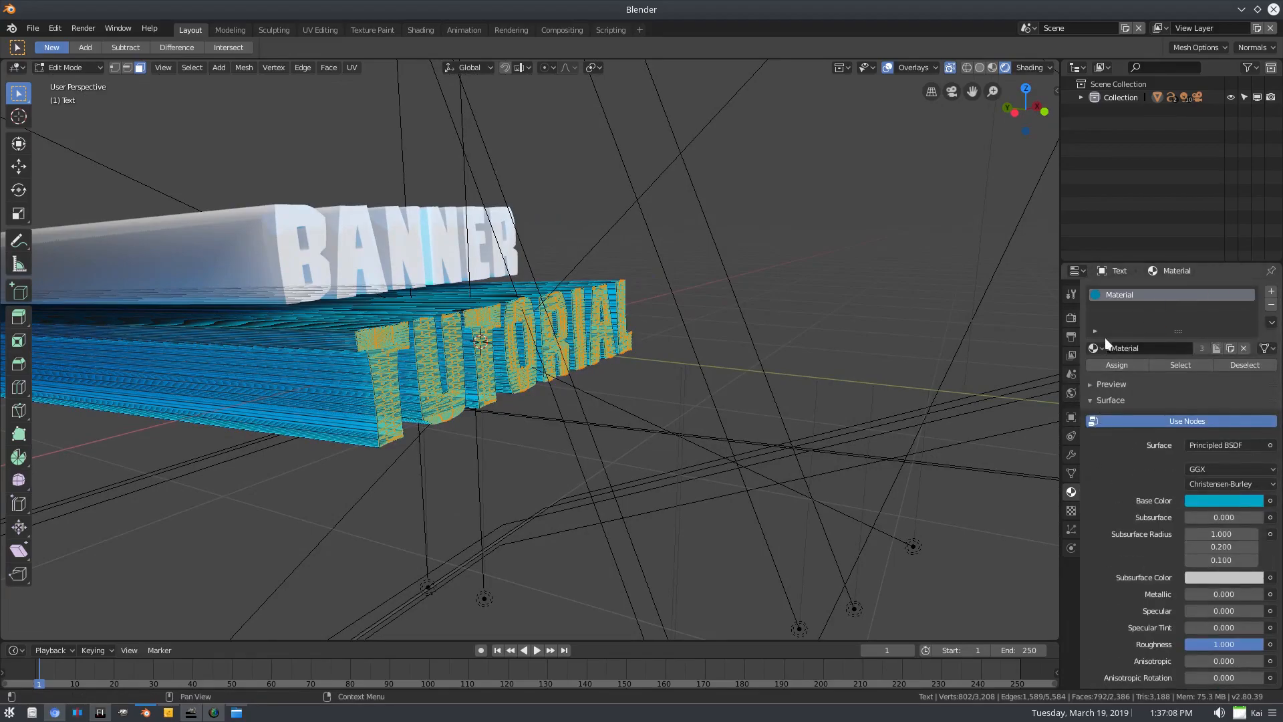
left_click(1095, 349)
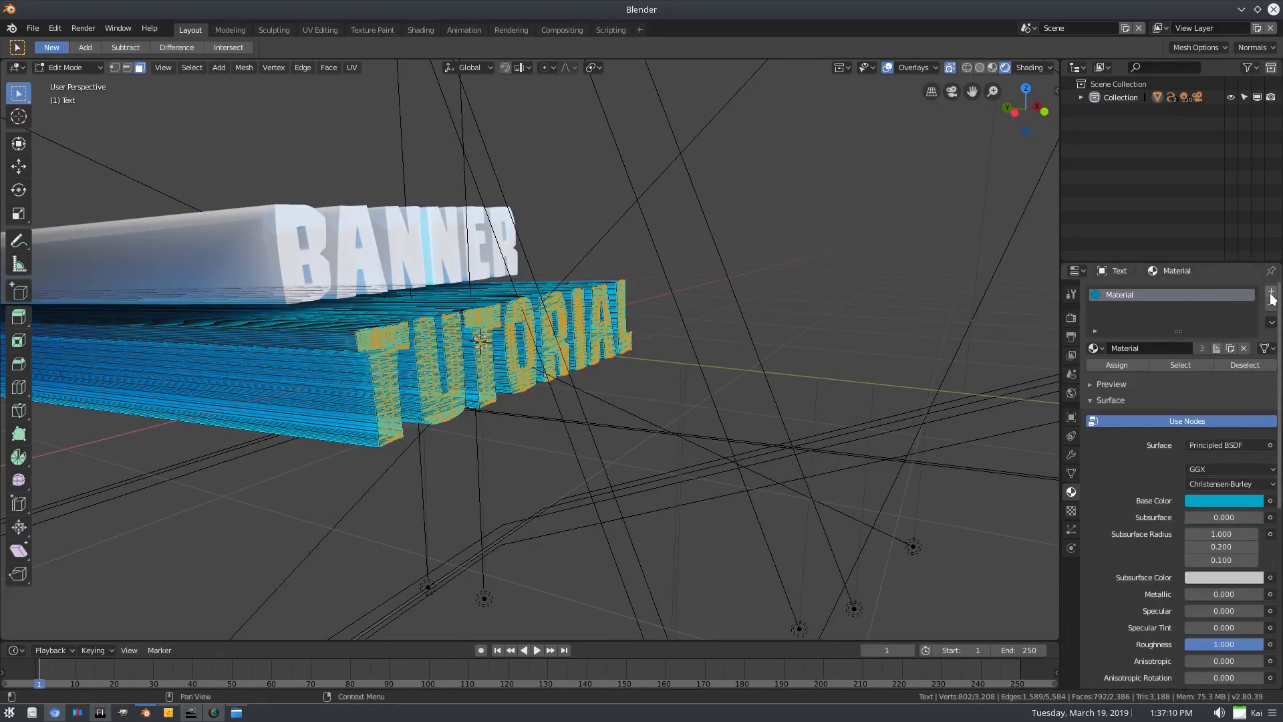
left_click(1271, 294)
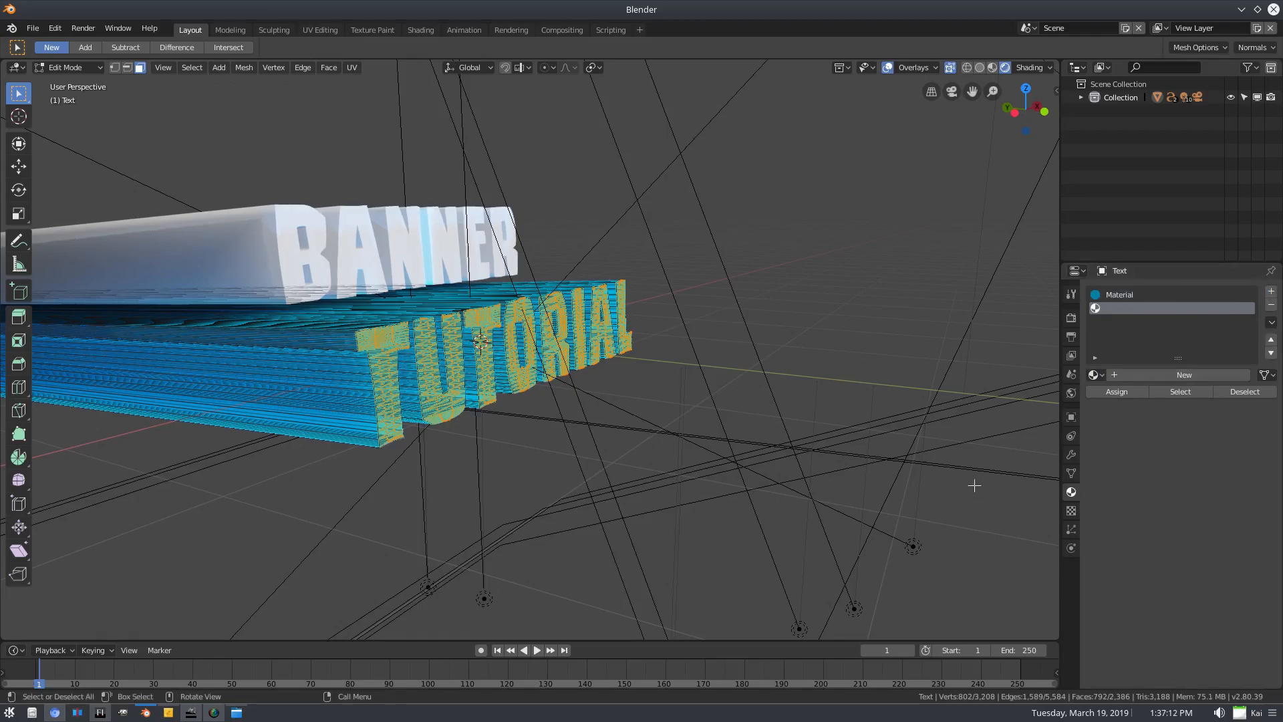
left_click(1095, 374)
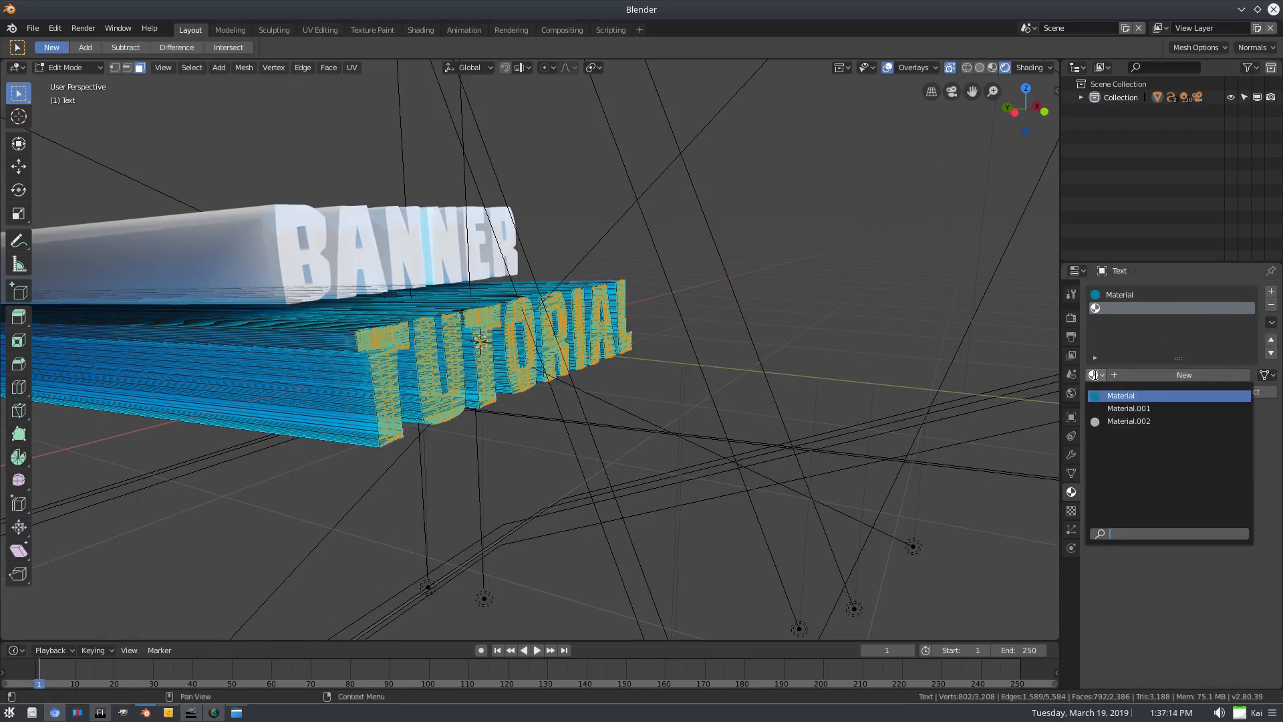
left_click(1117, 422)
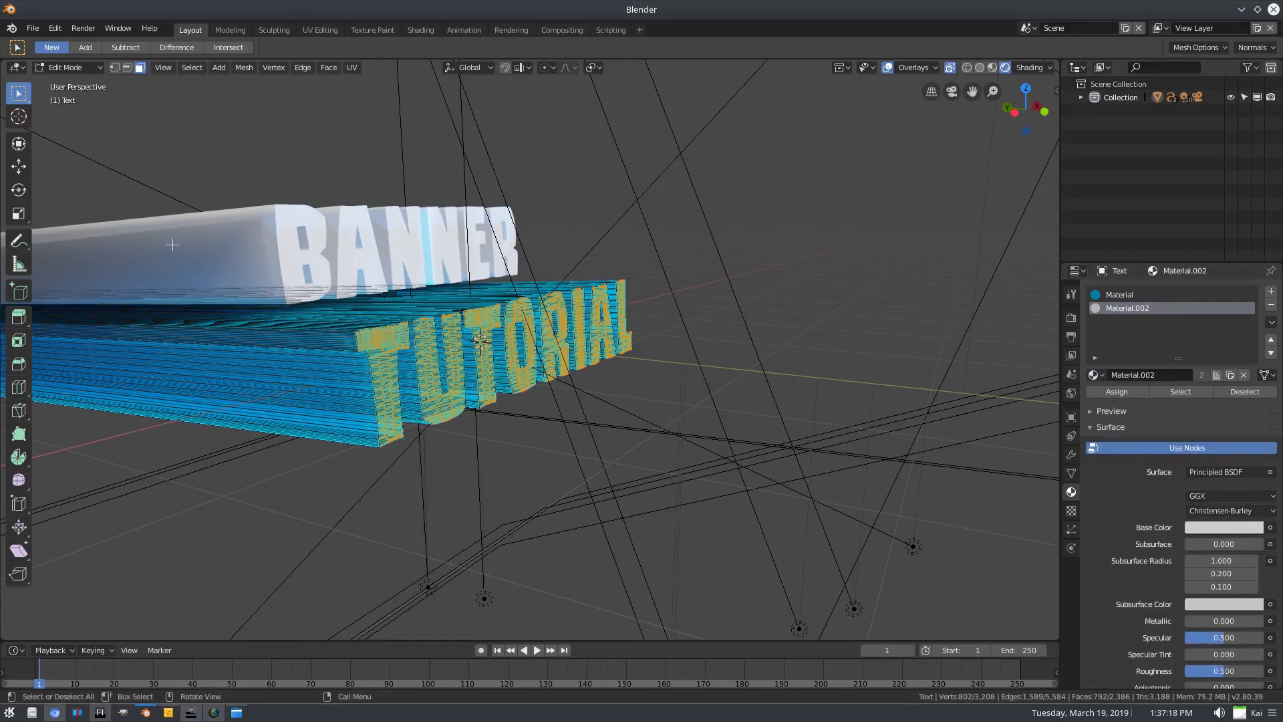
left_click(1104, 392)
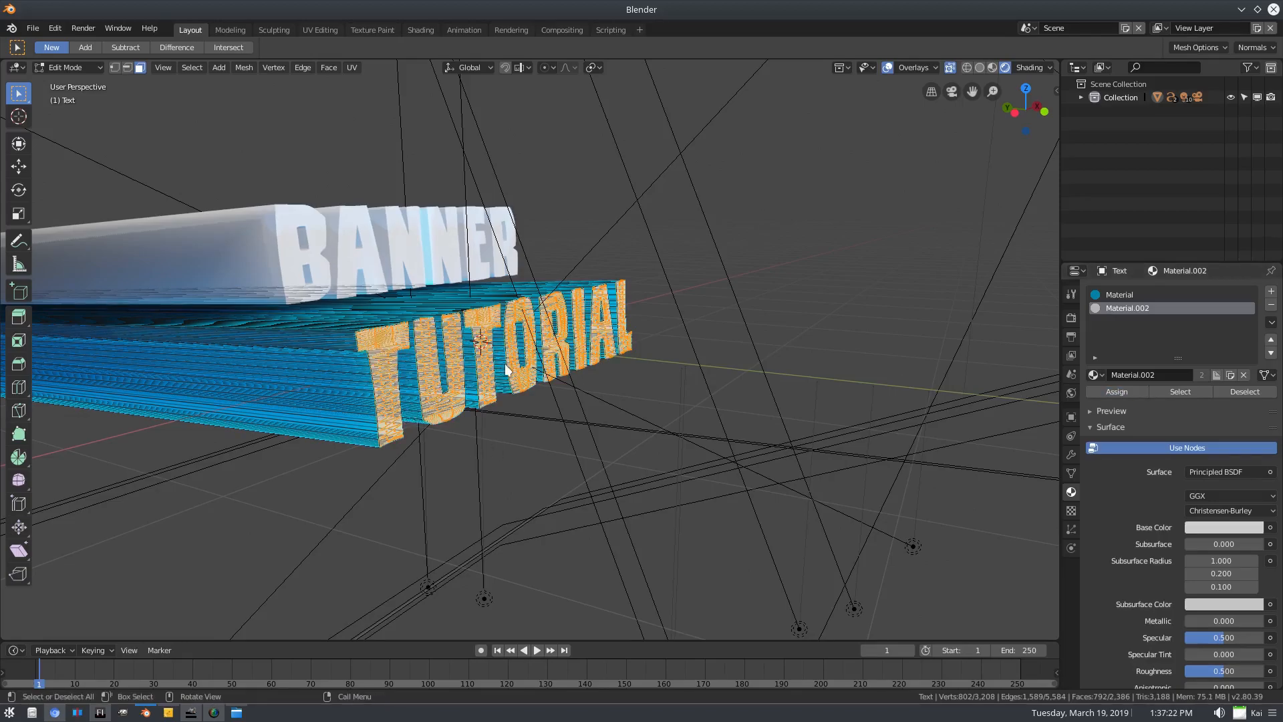
key("Tab")
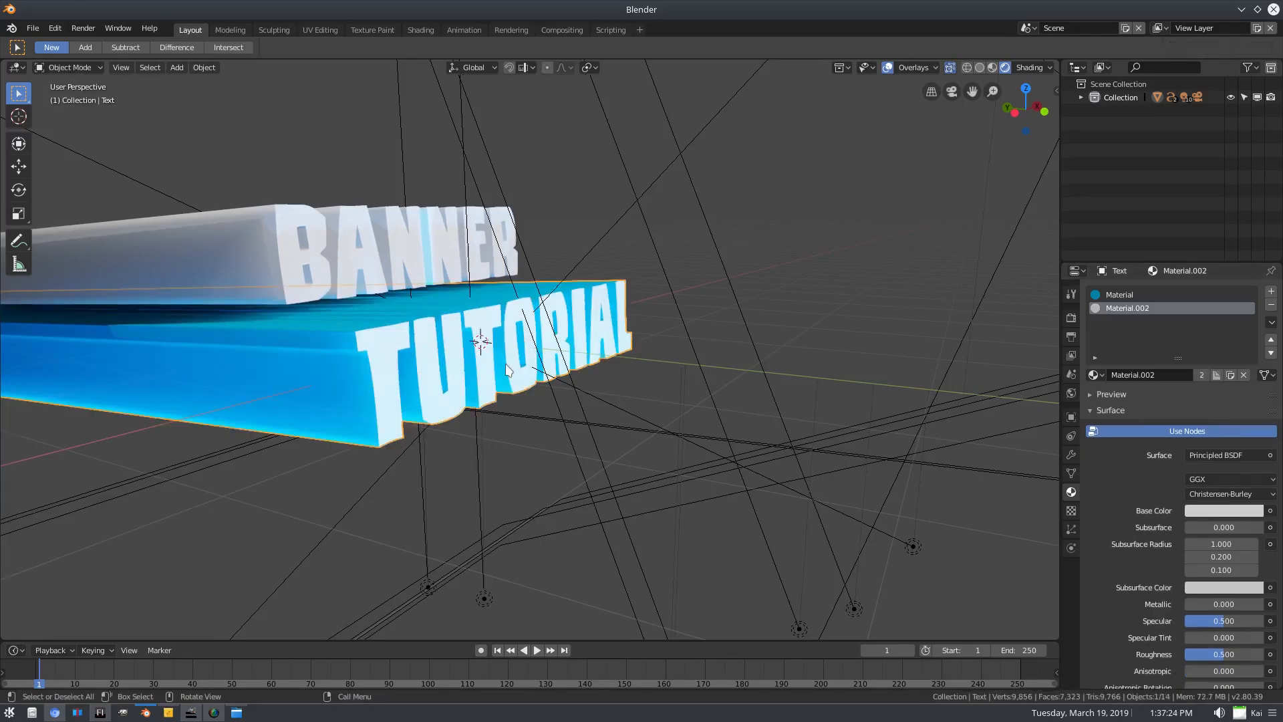
key("KP_0")
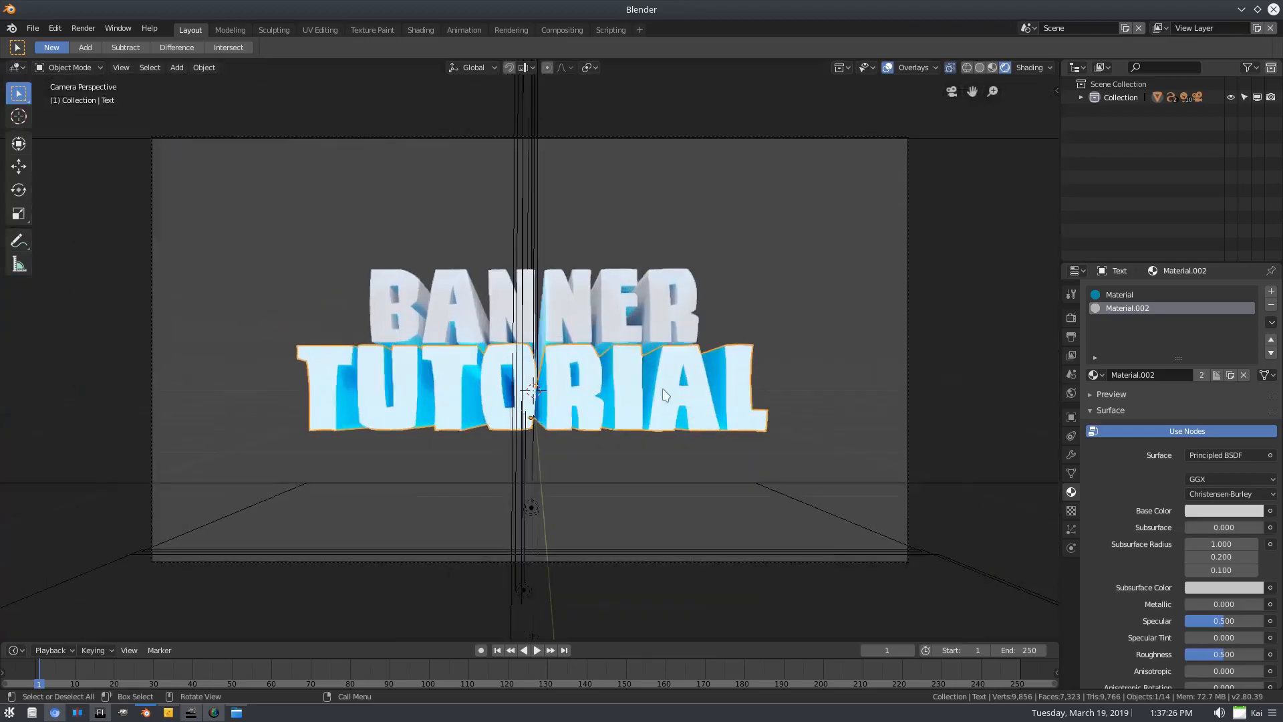
Duplicate the BANNER text and move the copy aside
middle_click_drag(665, 394, 557, 387)
left_click(443, 352)
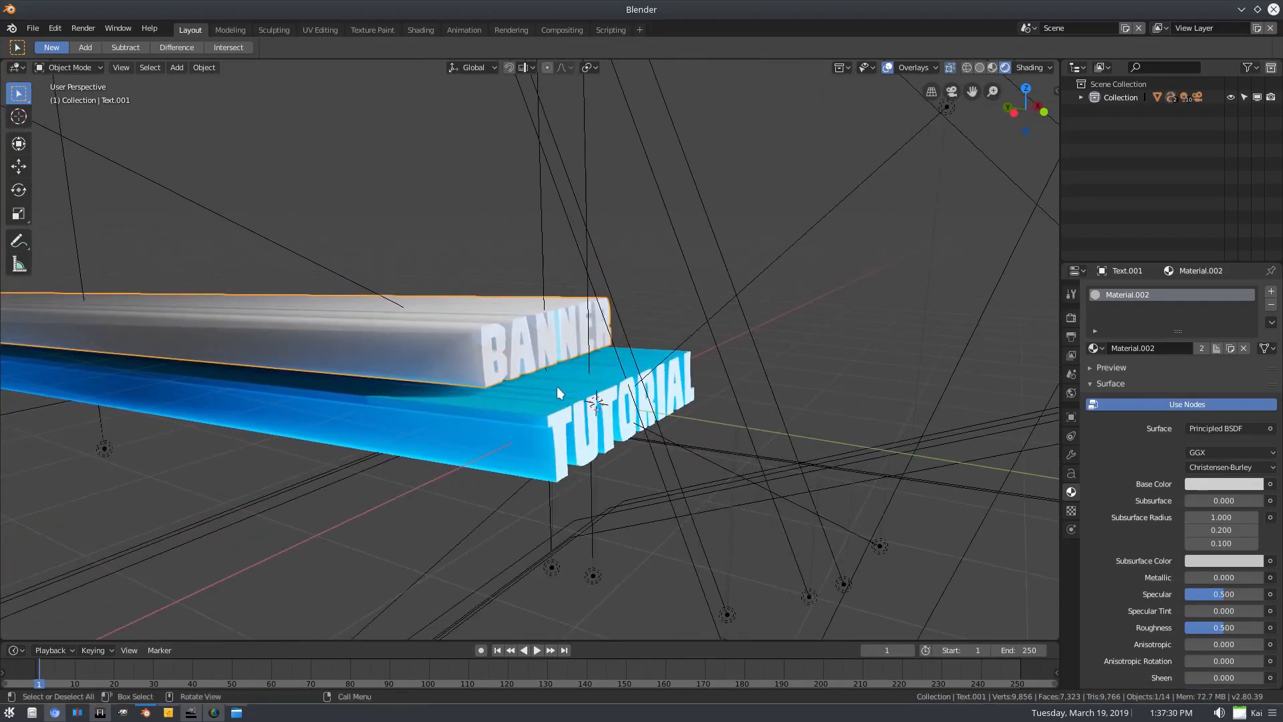
key("Tab")
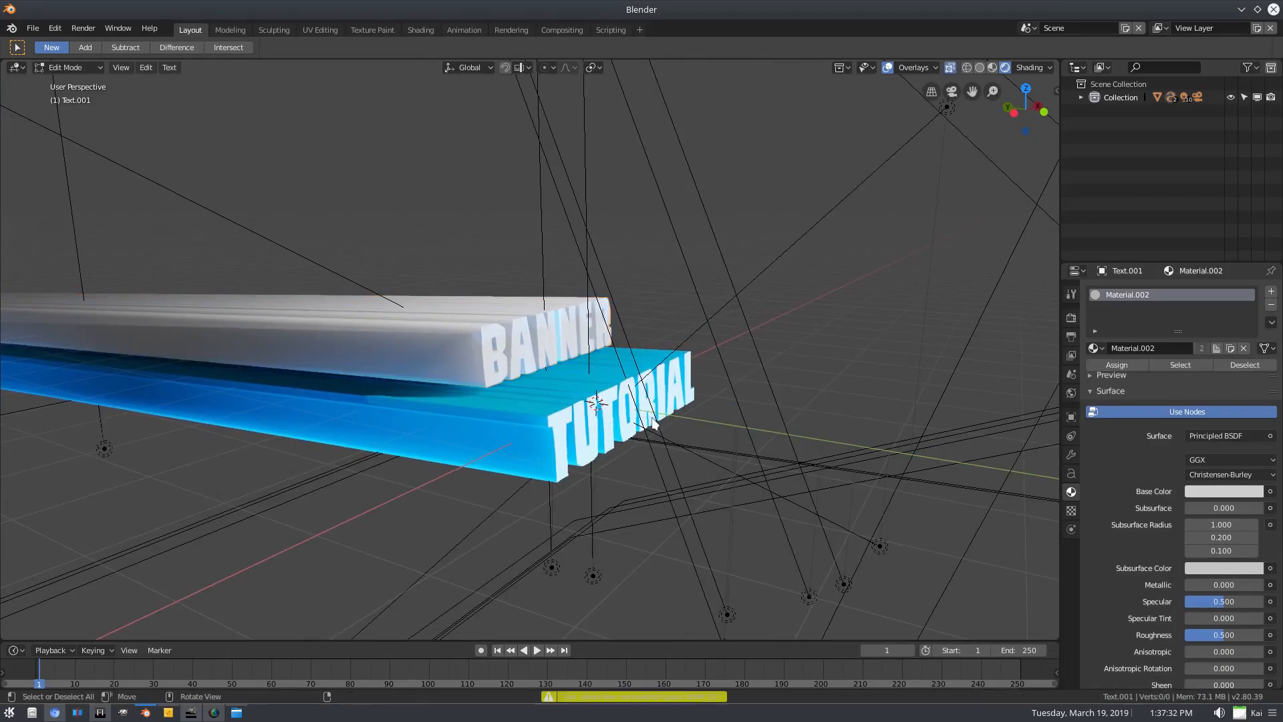
key("Tab")
scroll(521, 340, "down", 5)
middle_click_drag(522, 339, 581, 365)
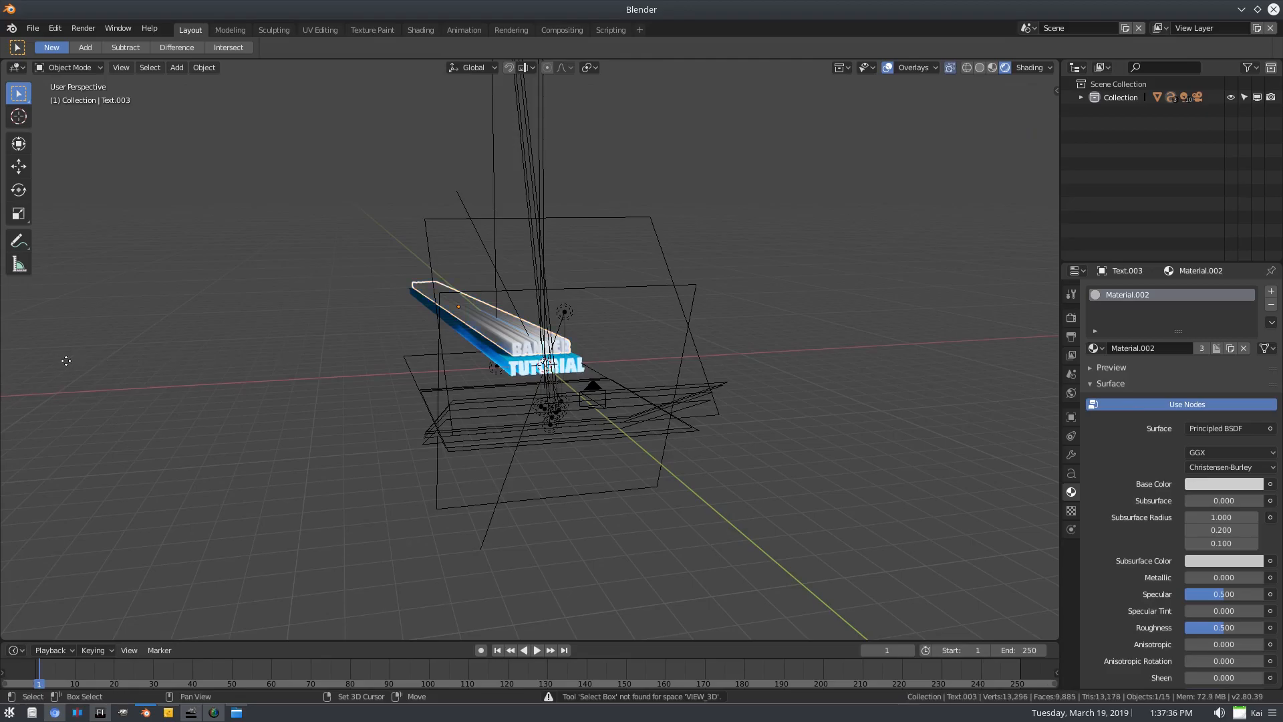
Convert the original BANNER text to a mesh
left_click(203, 68)
mouse_move(246, 418)
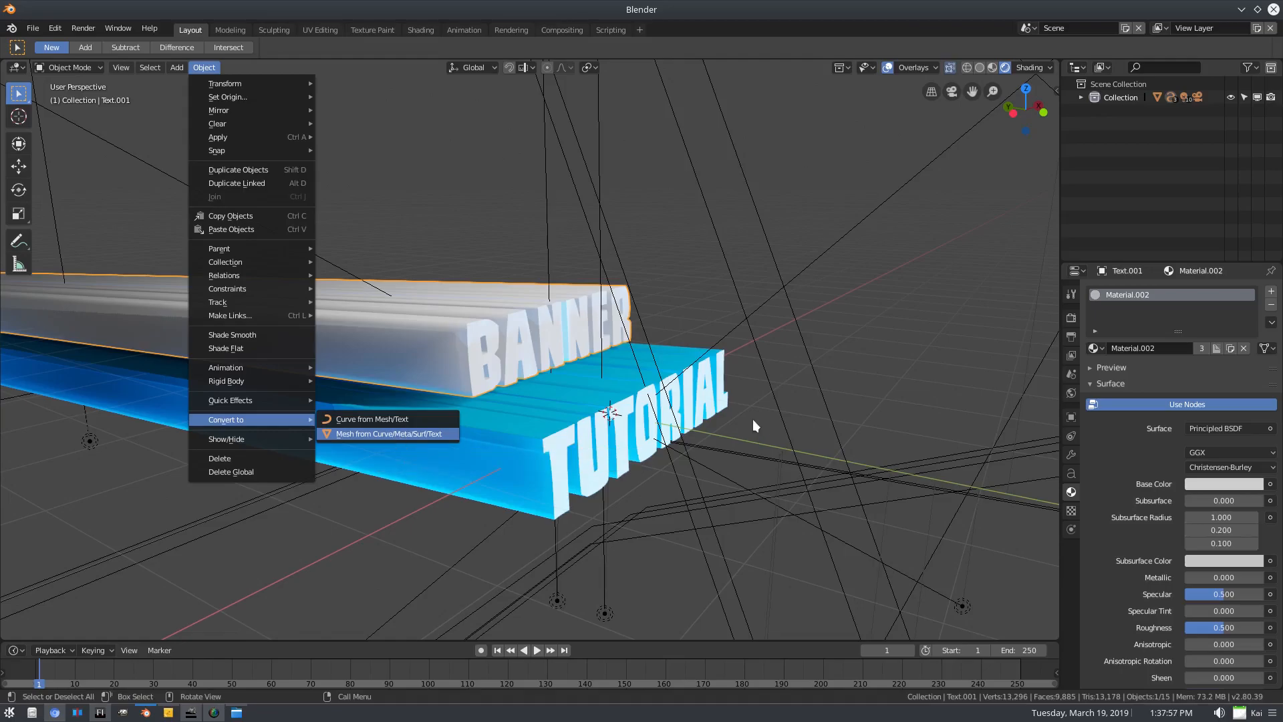
key("Return")
Box-select the BANNER mesh's front faces in the right view, then invert the selection to pick its extruded sides
key("Tab")
key("KP_3")
scroll(699, 381, "up", 2)
key("b")
left_click_drag(494, 242, 546, 441)
middle_click_drag(546, 441, 614, 449)
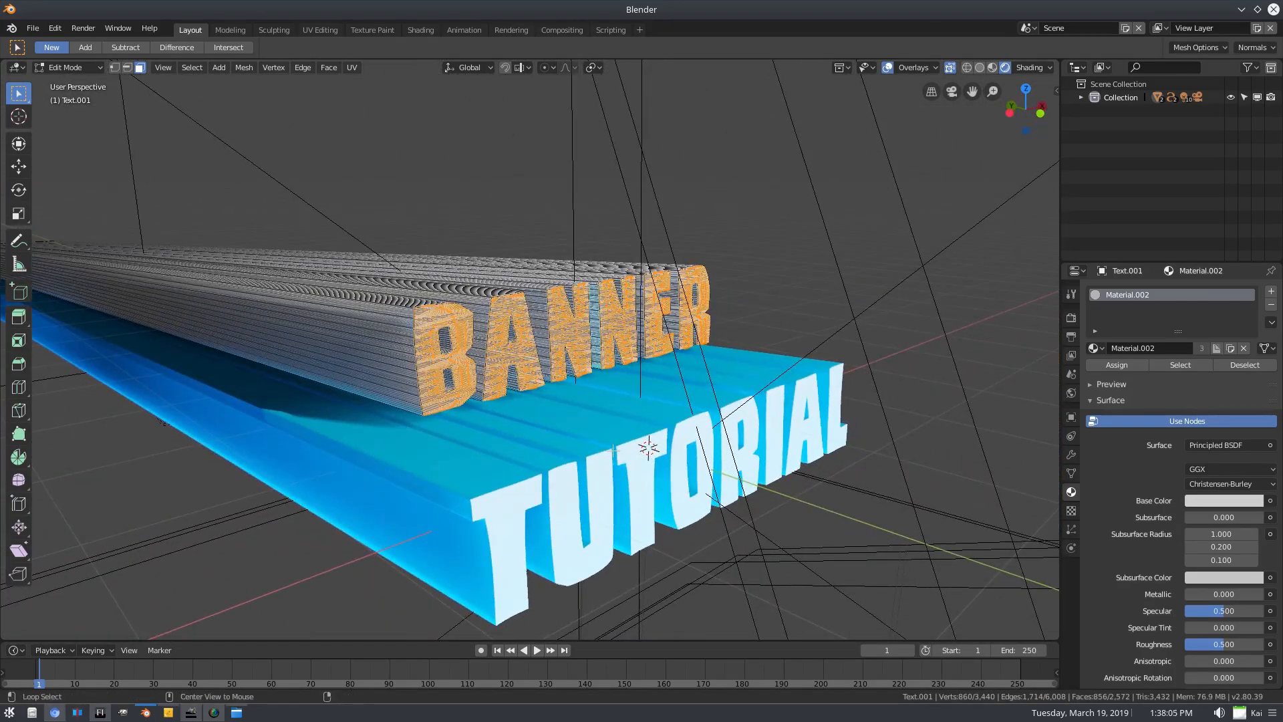
key("ctrl+i")
middle_click_drag(537, 404, 580, 400)
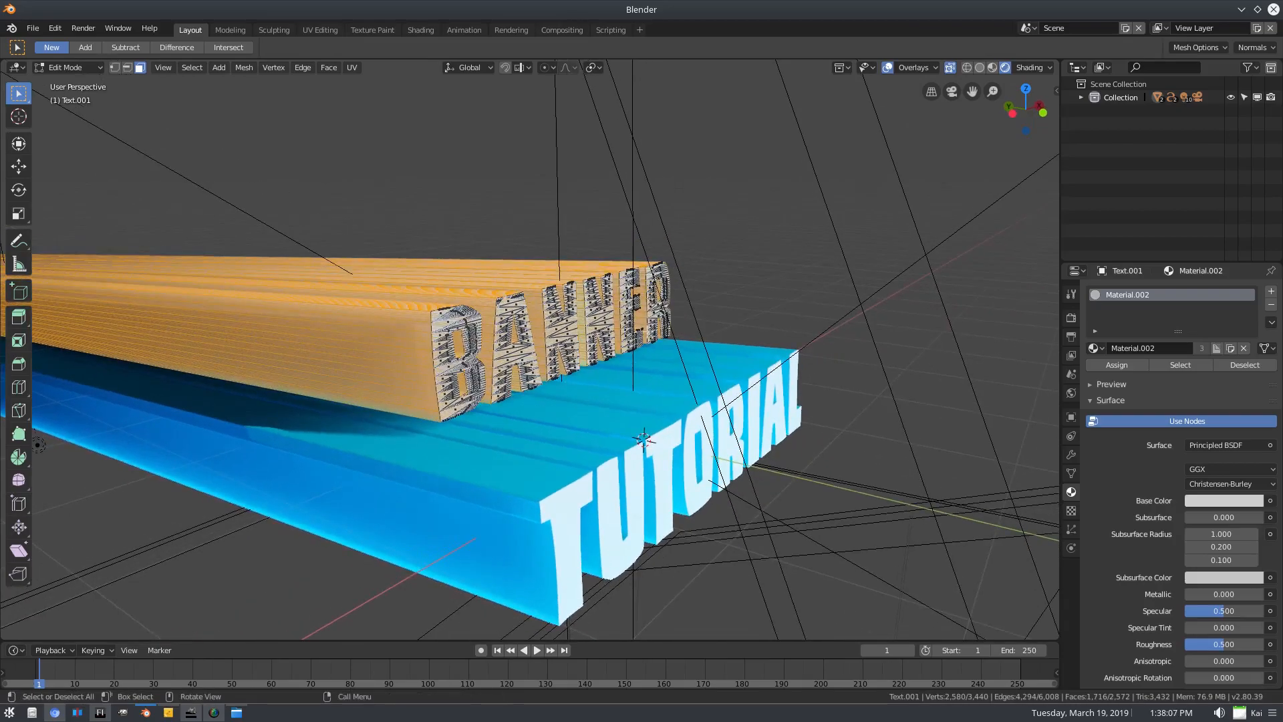
Add a second material slot with the blue Material to BANNER, assign it to the selected extruded sides, and check the camera view
left_click(1272, 292)
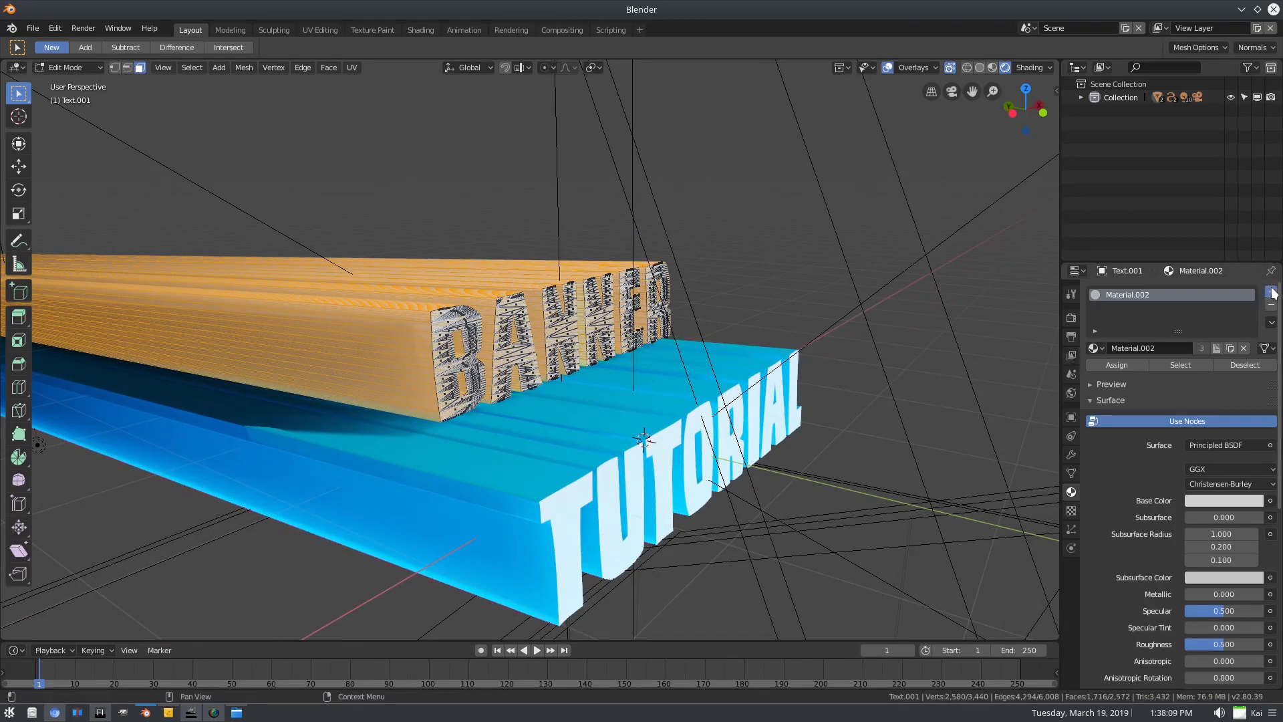
left_click(1094, 375)
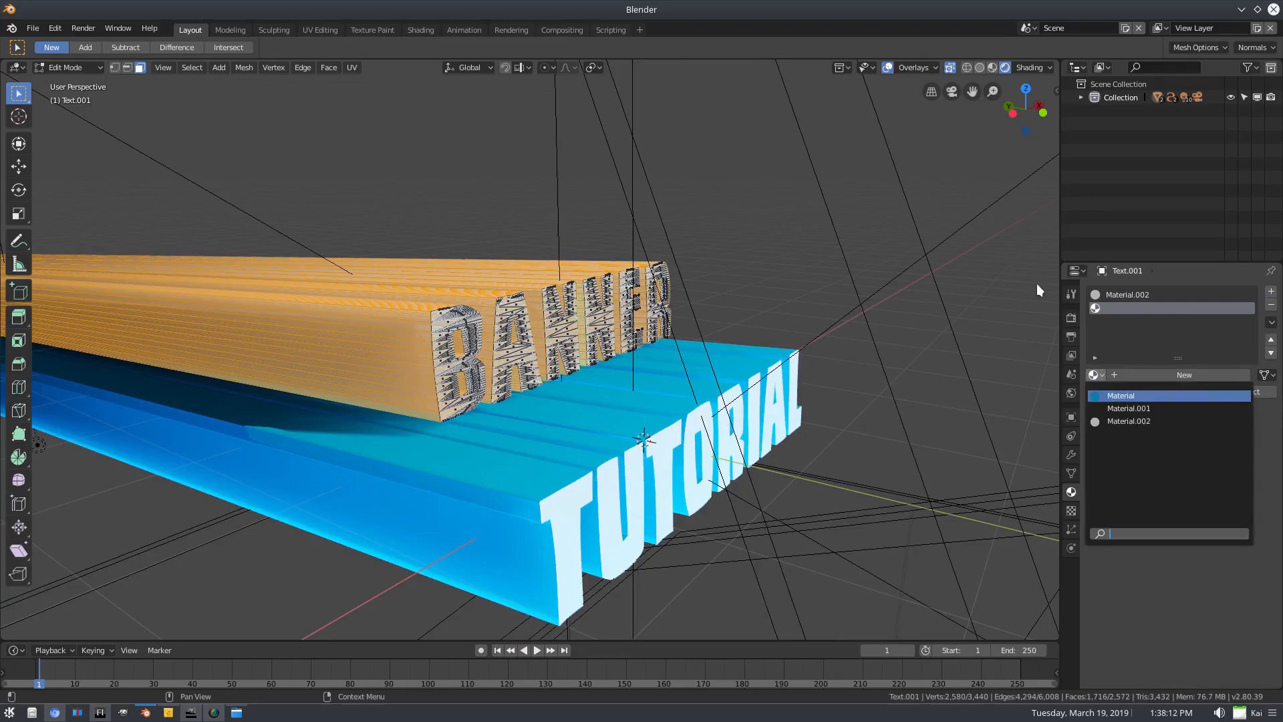
key("Return")
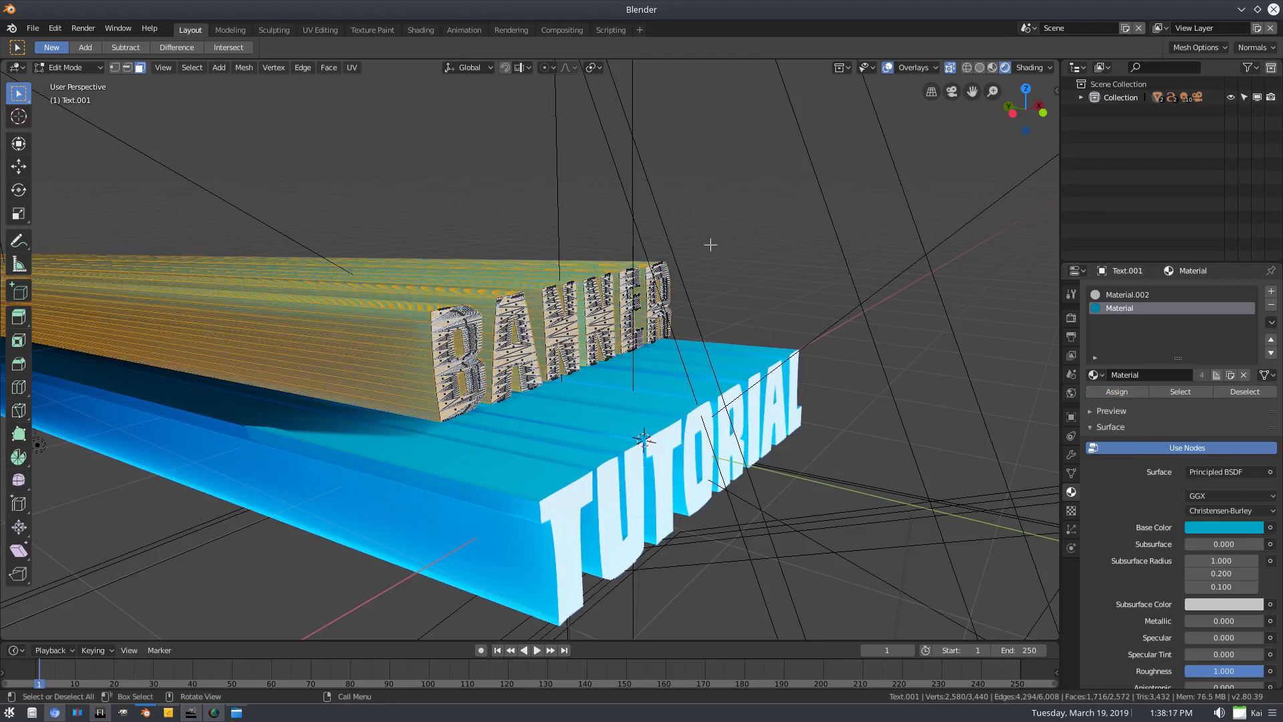
key("Tab")
middle_click_drag(532, 402, 701, 351)
key("KP_0")
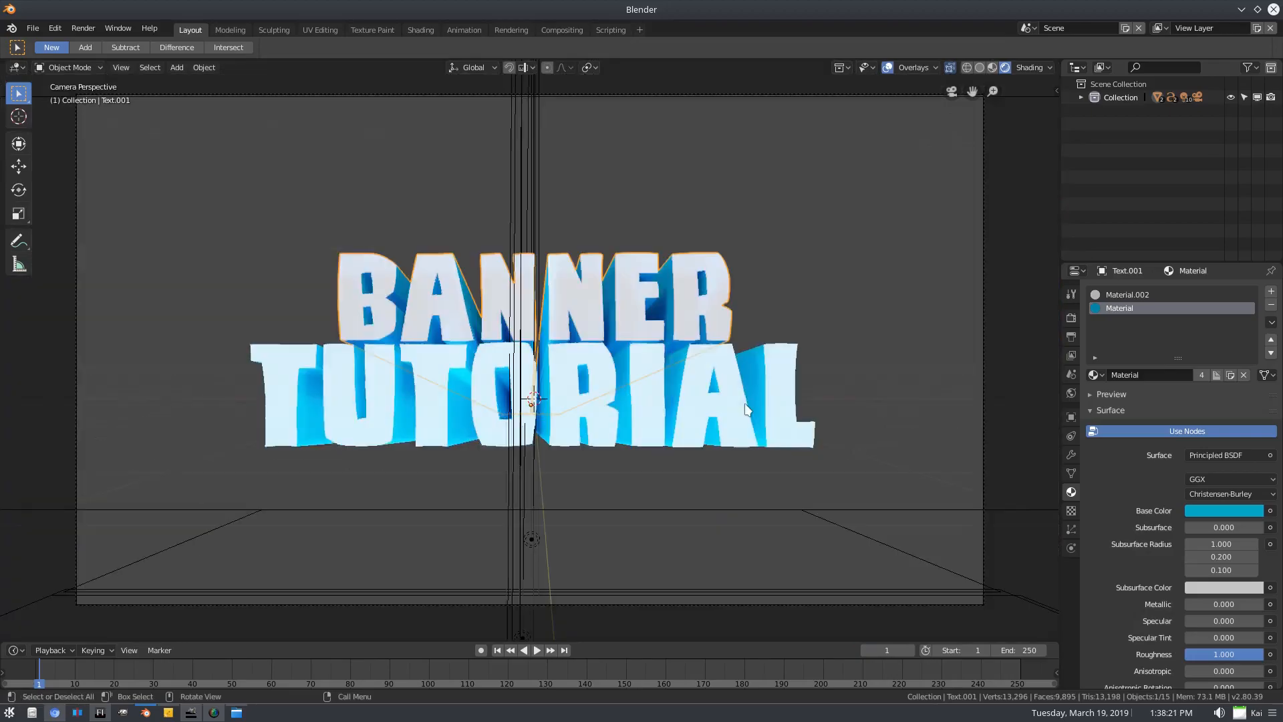
Scale the BANNER mesh along the Z axis to about half its height
scroll(799, 445, "down", 4)
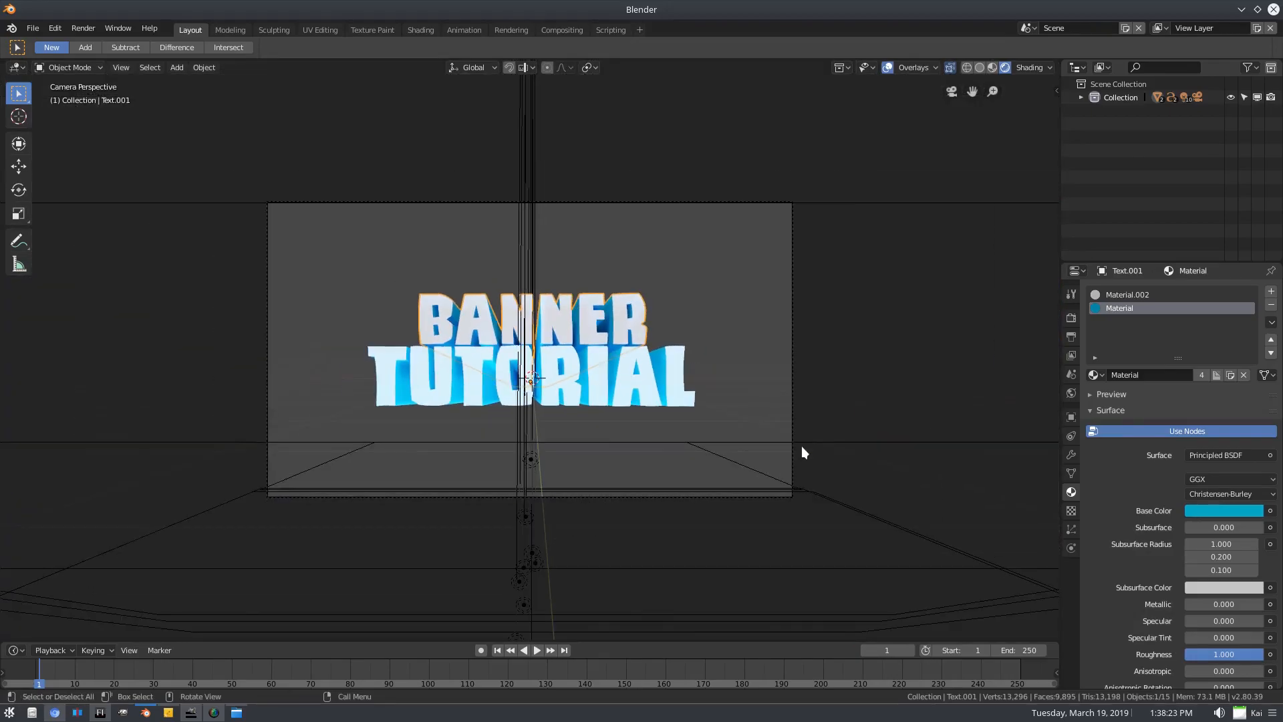
scroll(798, 442, "up", 6)
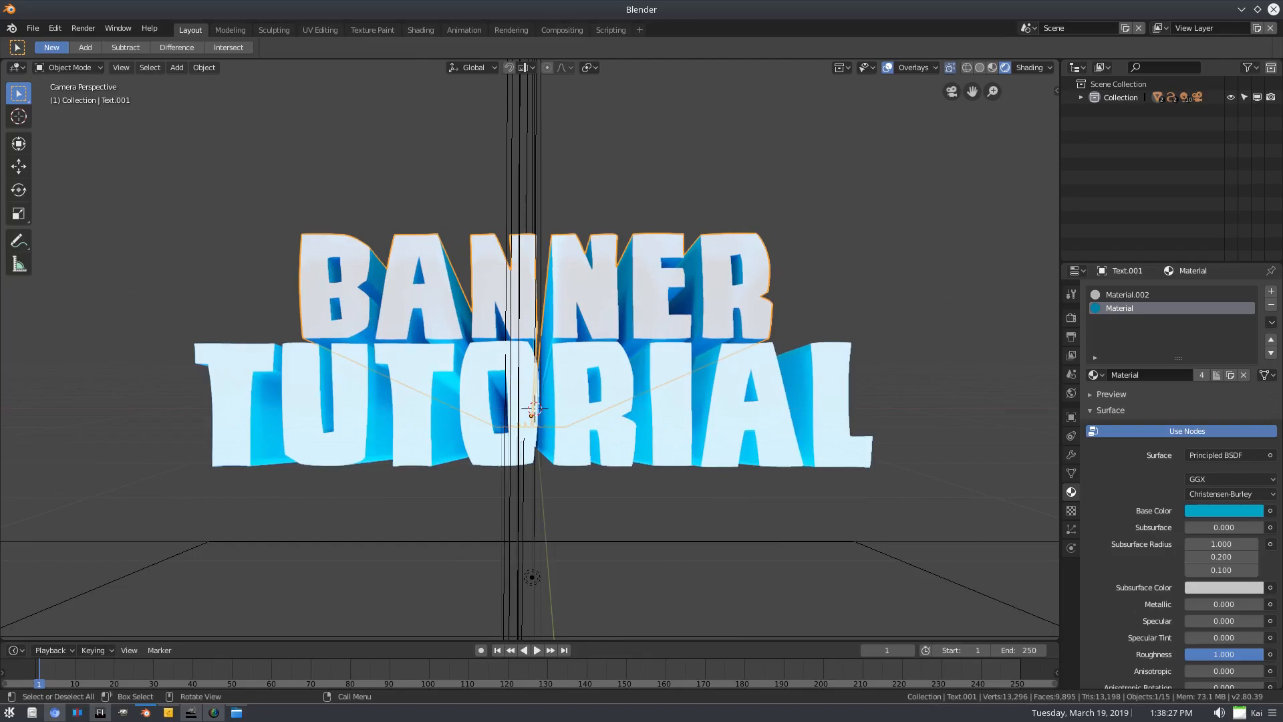
key("s")
key("z")
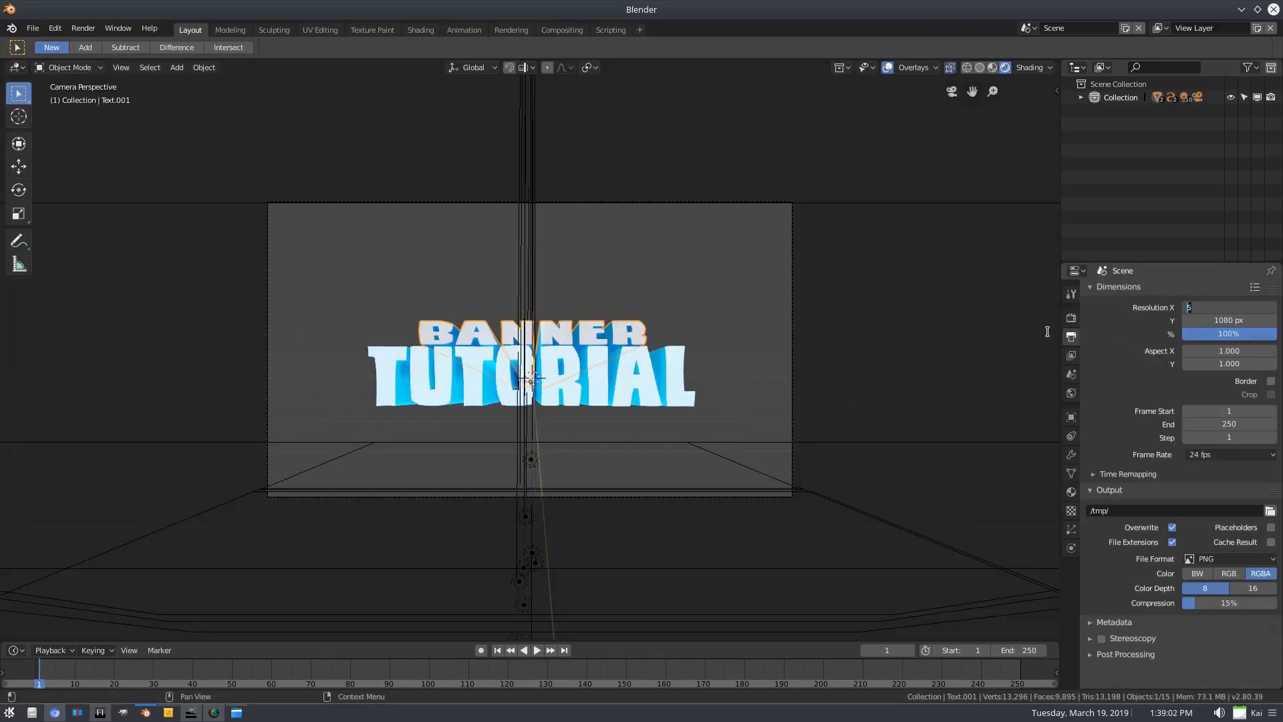
Set the render resolution to 2560 px by 1440 px
left_click(1244, 320)
left_click(1216, 304)
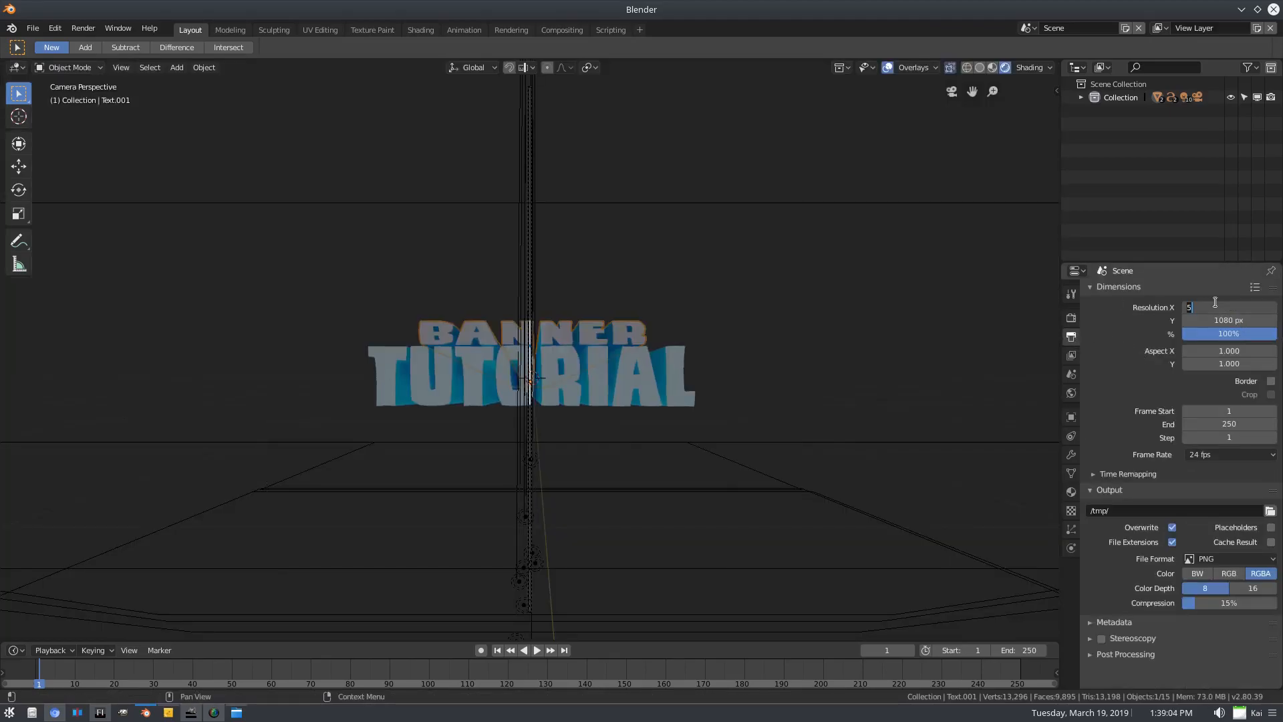
type("2560")
key("Return")
left_click(1229, 320)
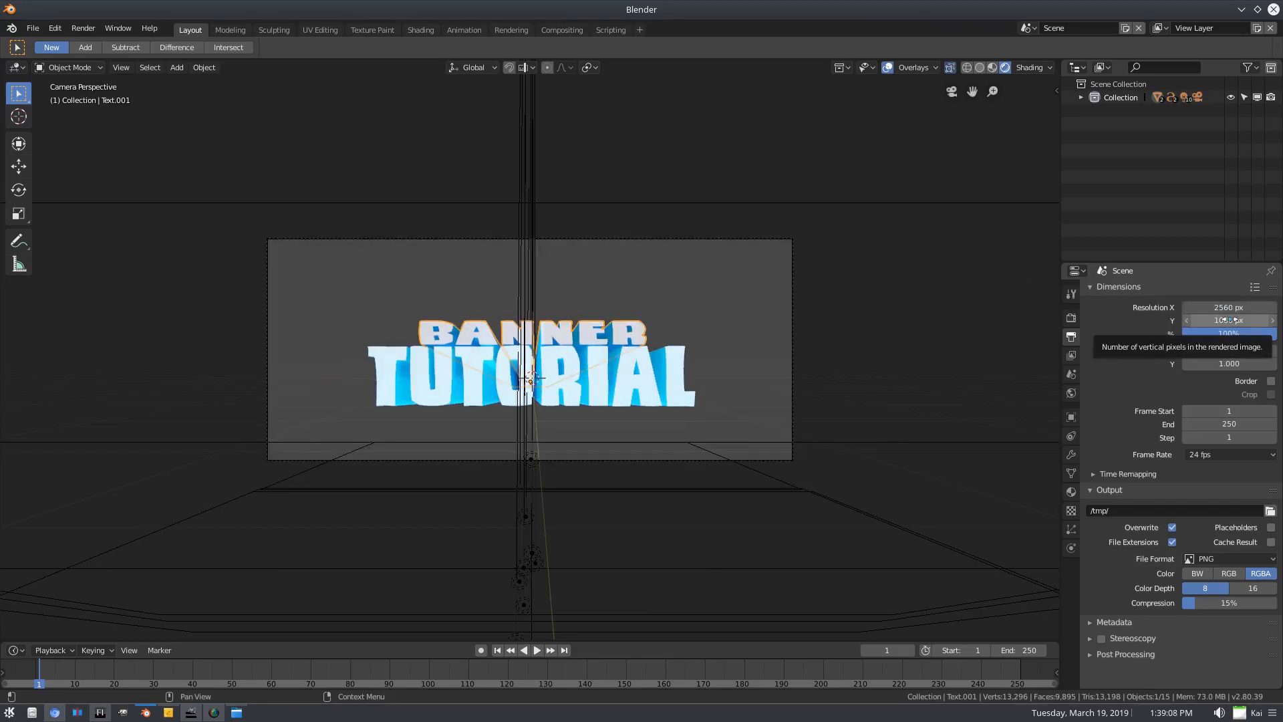
type("1440")
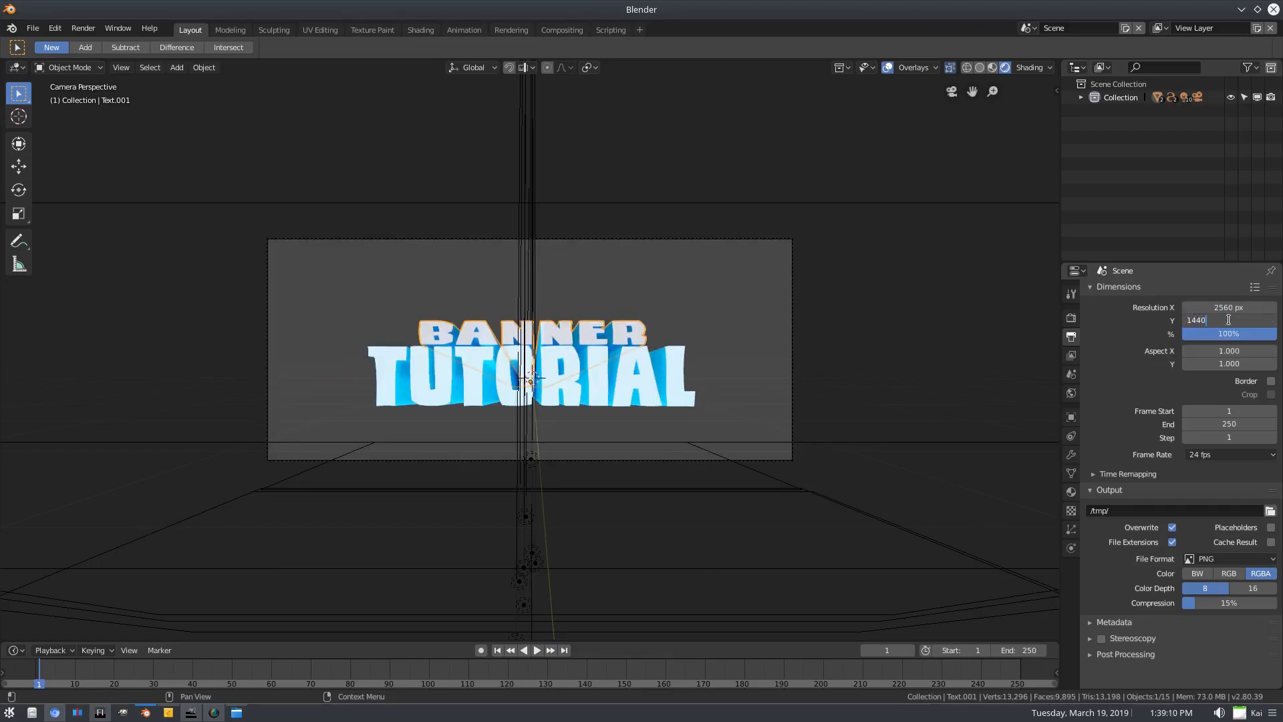
key("Return")
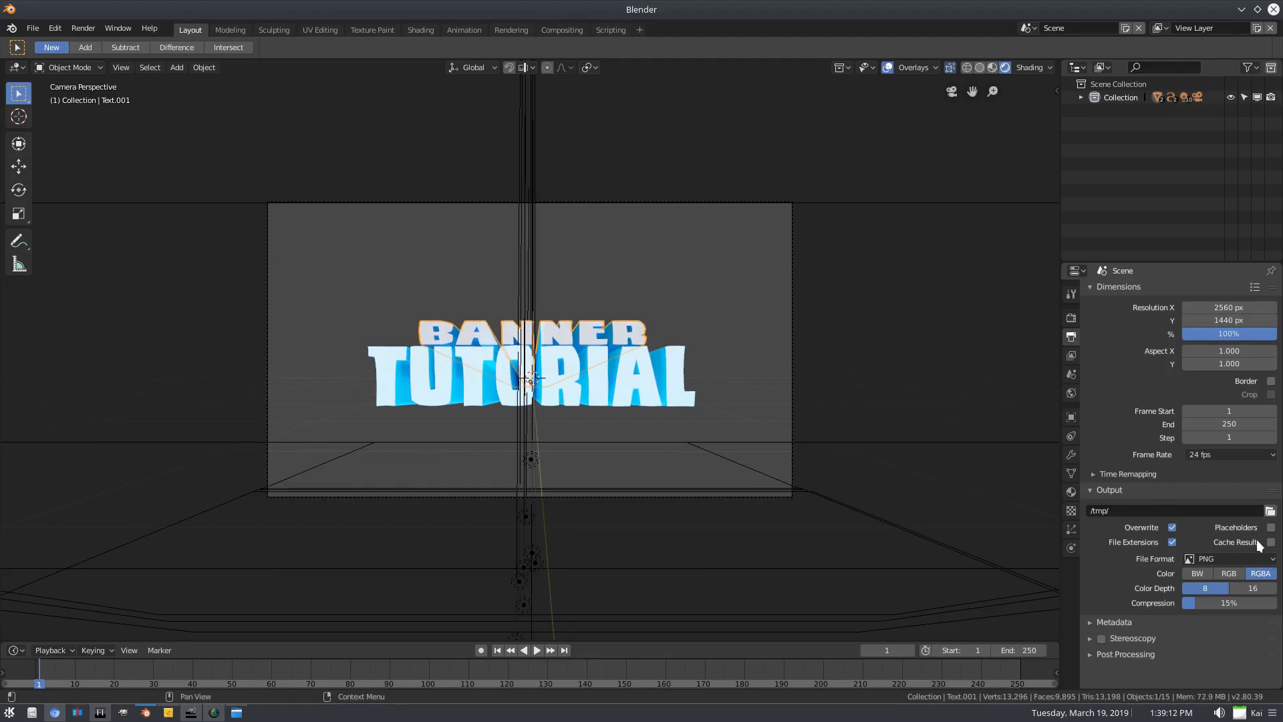
scroll(528, 446, "up", 4)
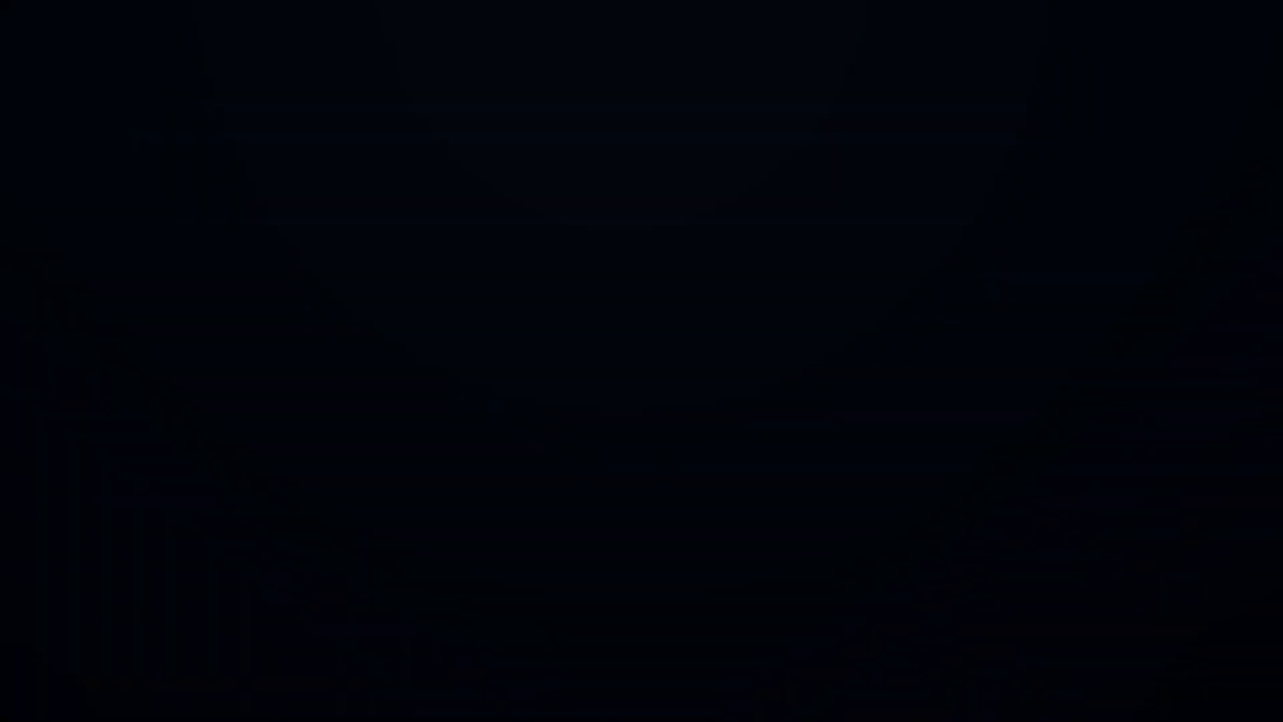